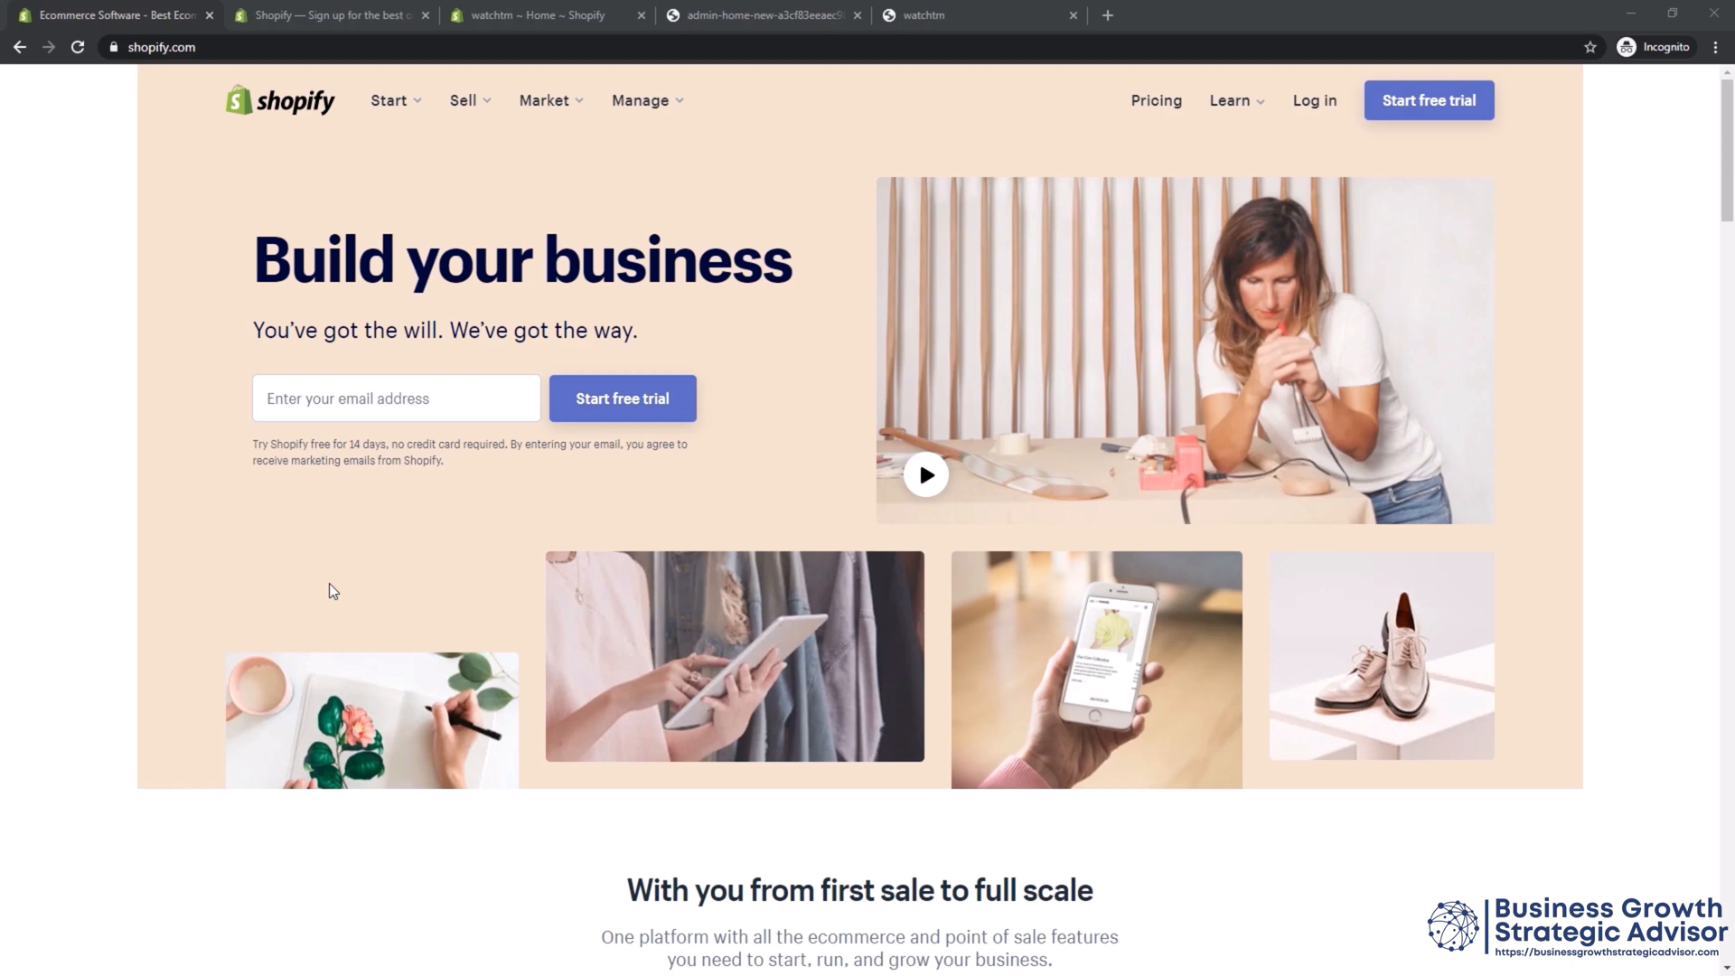
Review the Start, Sell, Market and Manage sections of the Shopify homepage, and open the free trial sign-up form.
{"action": "scroll", "coordinate": [330, 591], "scroll_direction": "down", "scroll_amount": 3}
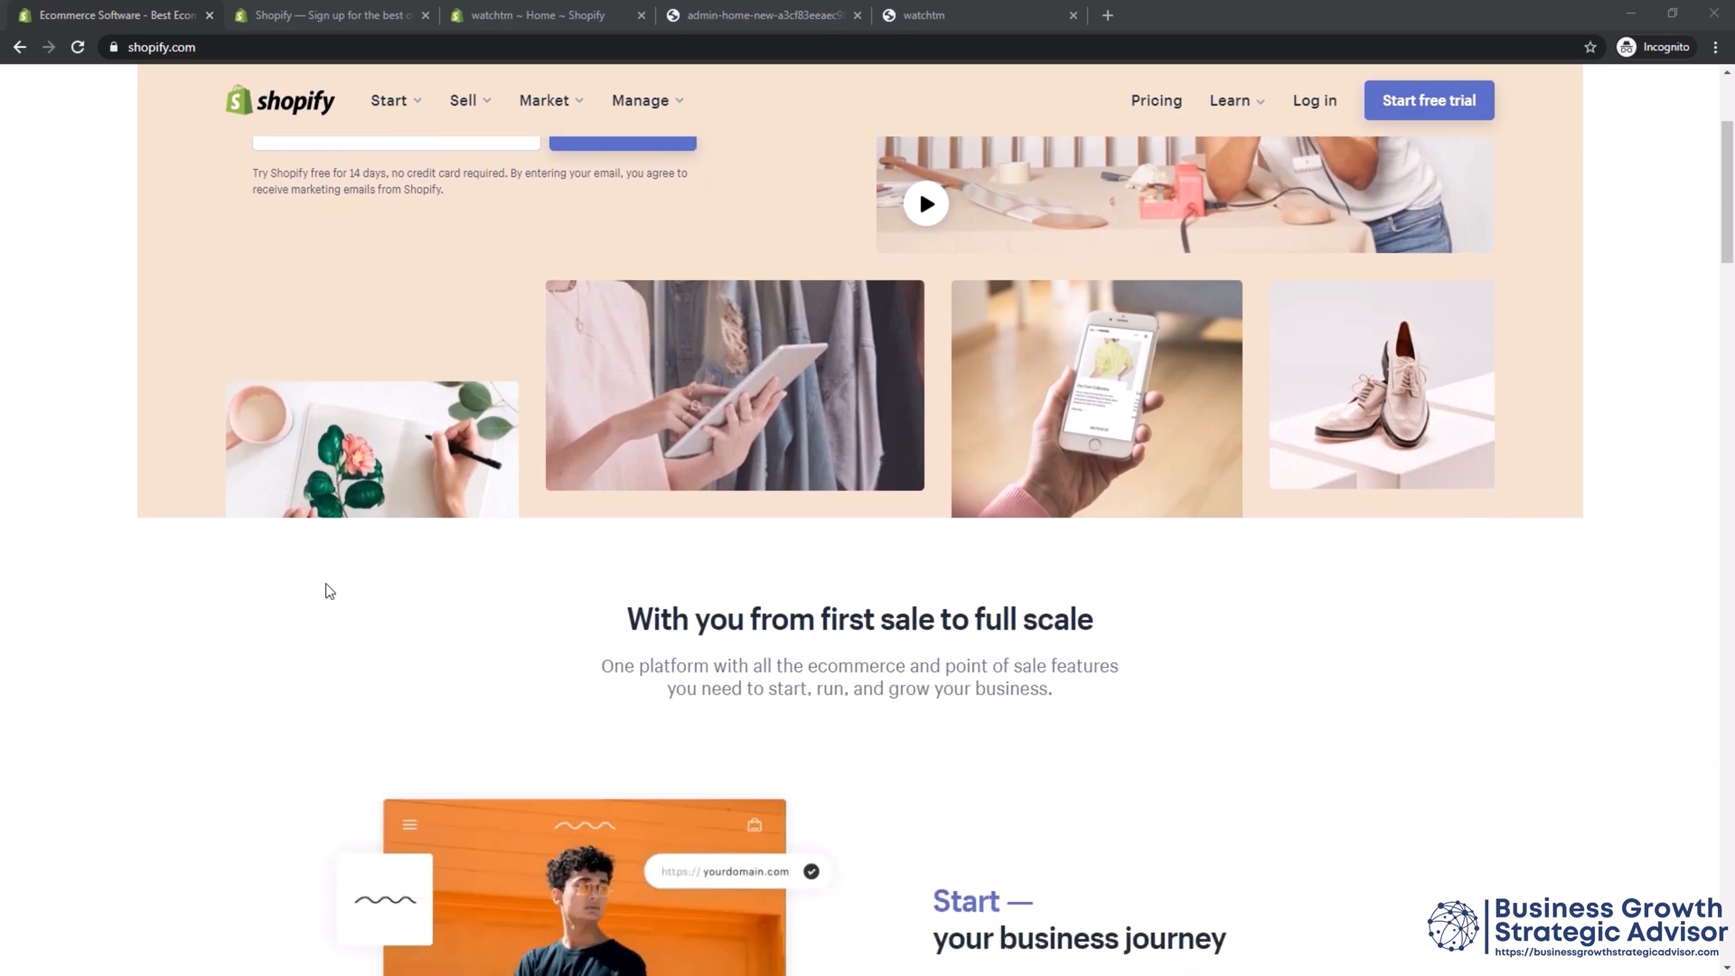
{"action": "scroll", "coordinate": [330, 591], "scroll_direction": "down", "scroll_amount": 6}
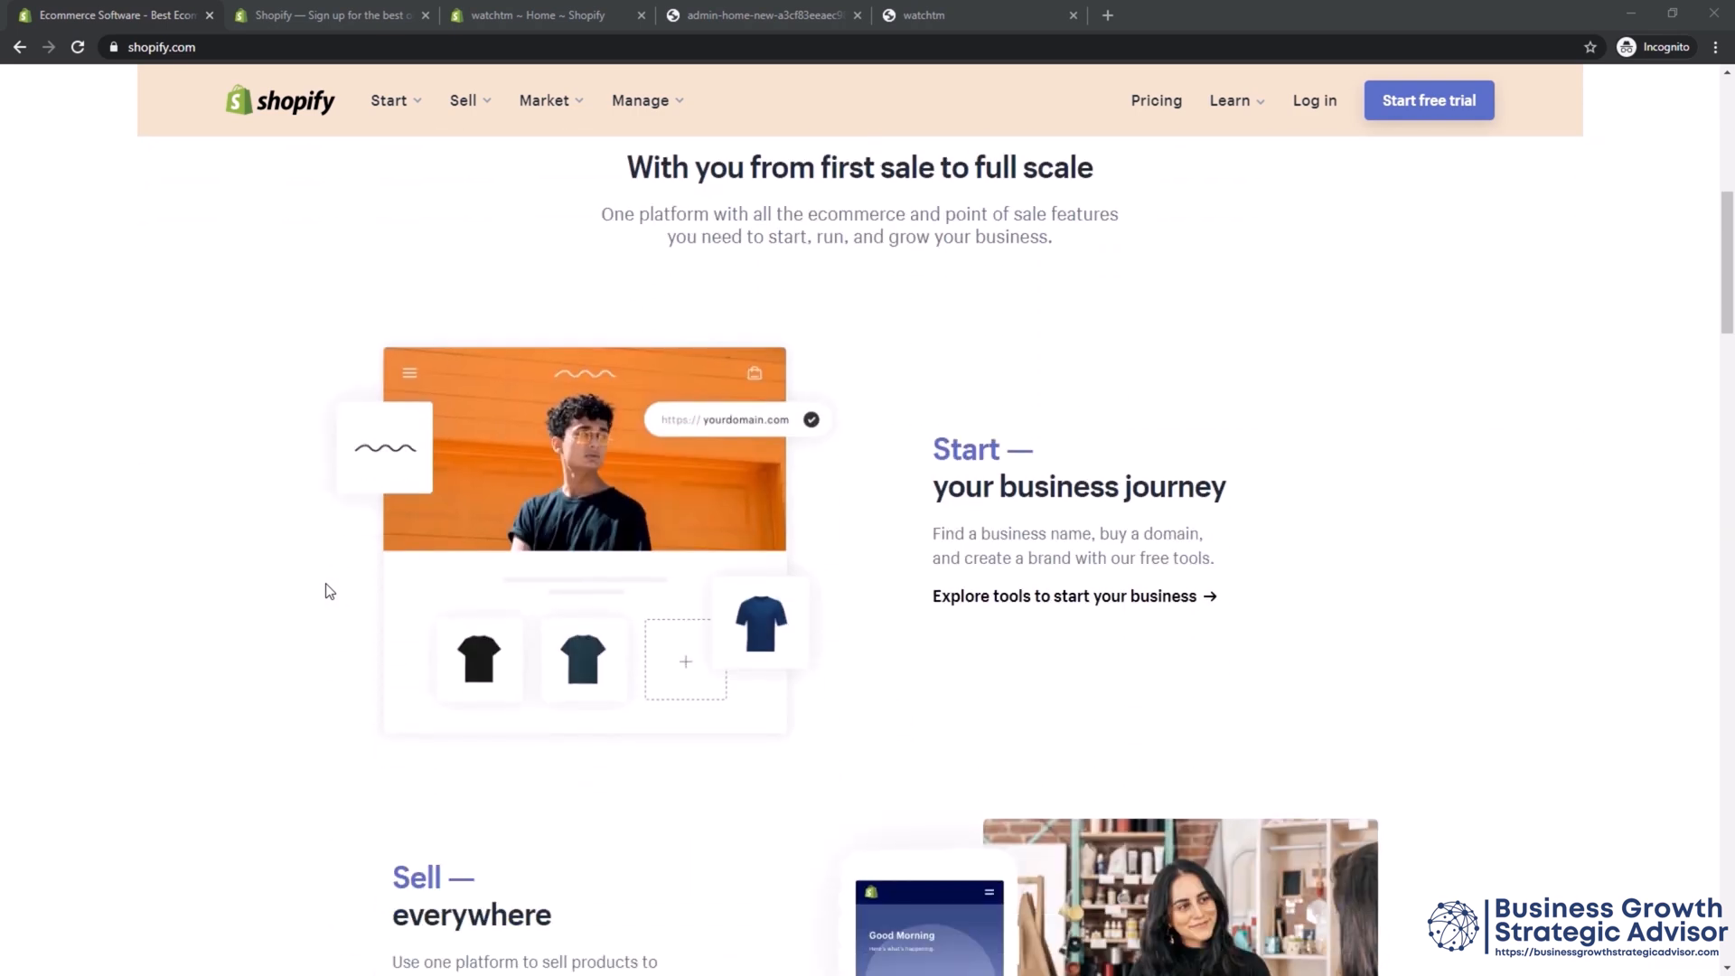
{"action": "scroll", "coordinate": [330, 591], "scroll_direction": "down", "scroll_amount": 1}
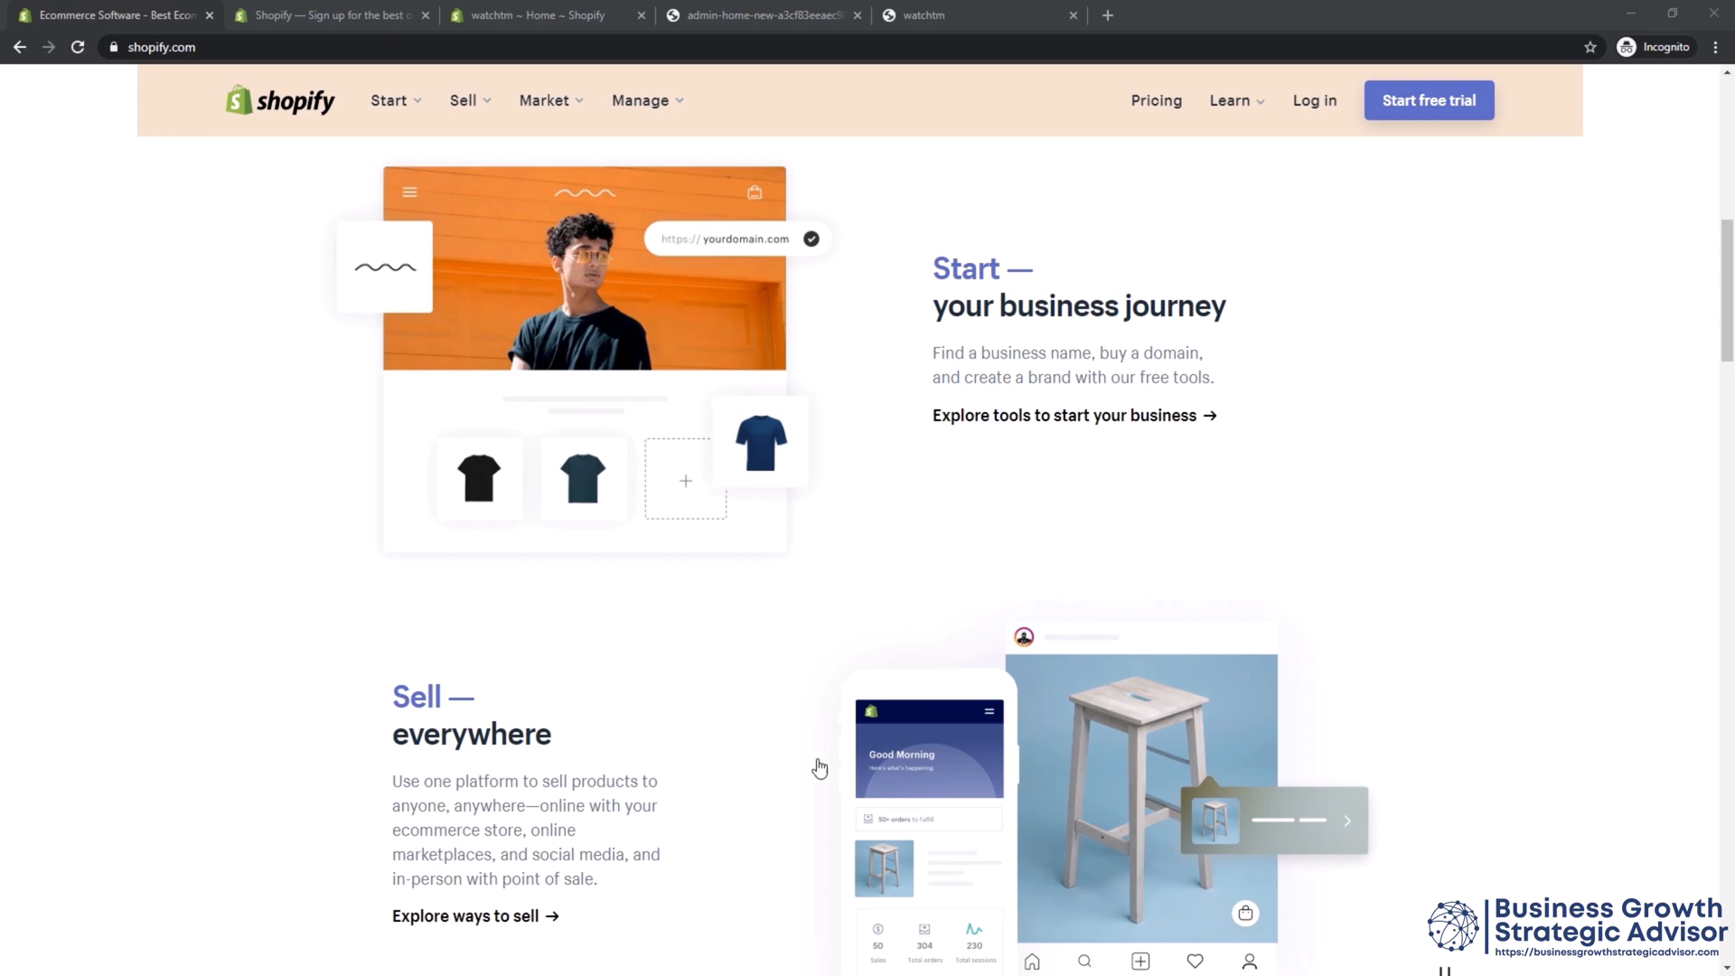
{"action": "scroll", "coordinate": [836, 763], "scroll_direction": "down", "scroll_amount": 7}
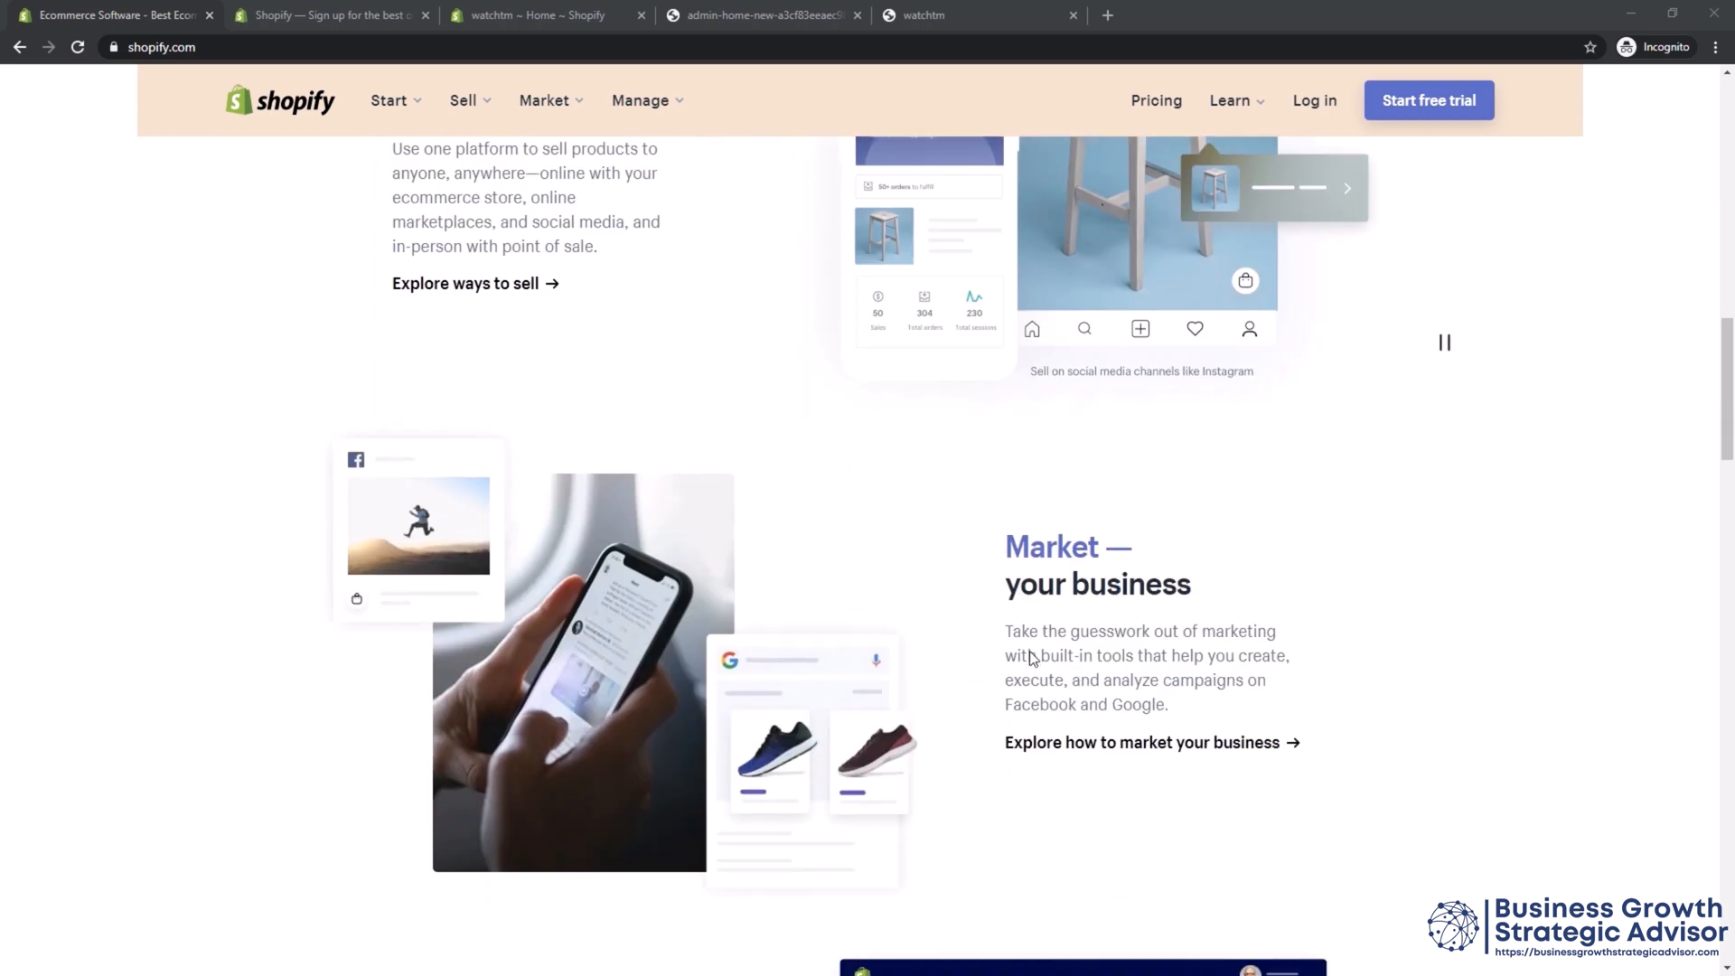
{"action": "scroll", "coordinate": [1190, 701], "scroll_direction": "down", "scroll_amount": 5}
{"action": "scroll", "coordinate": [1190, 700], "scroll_direction": "down", "scroll_amount": 2}
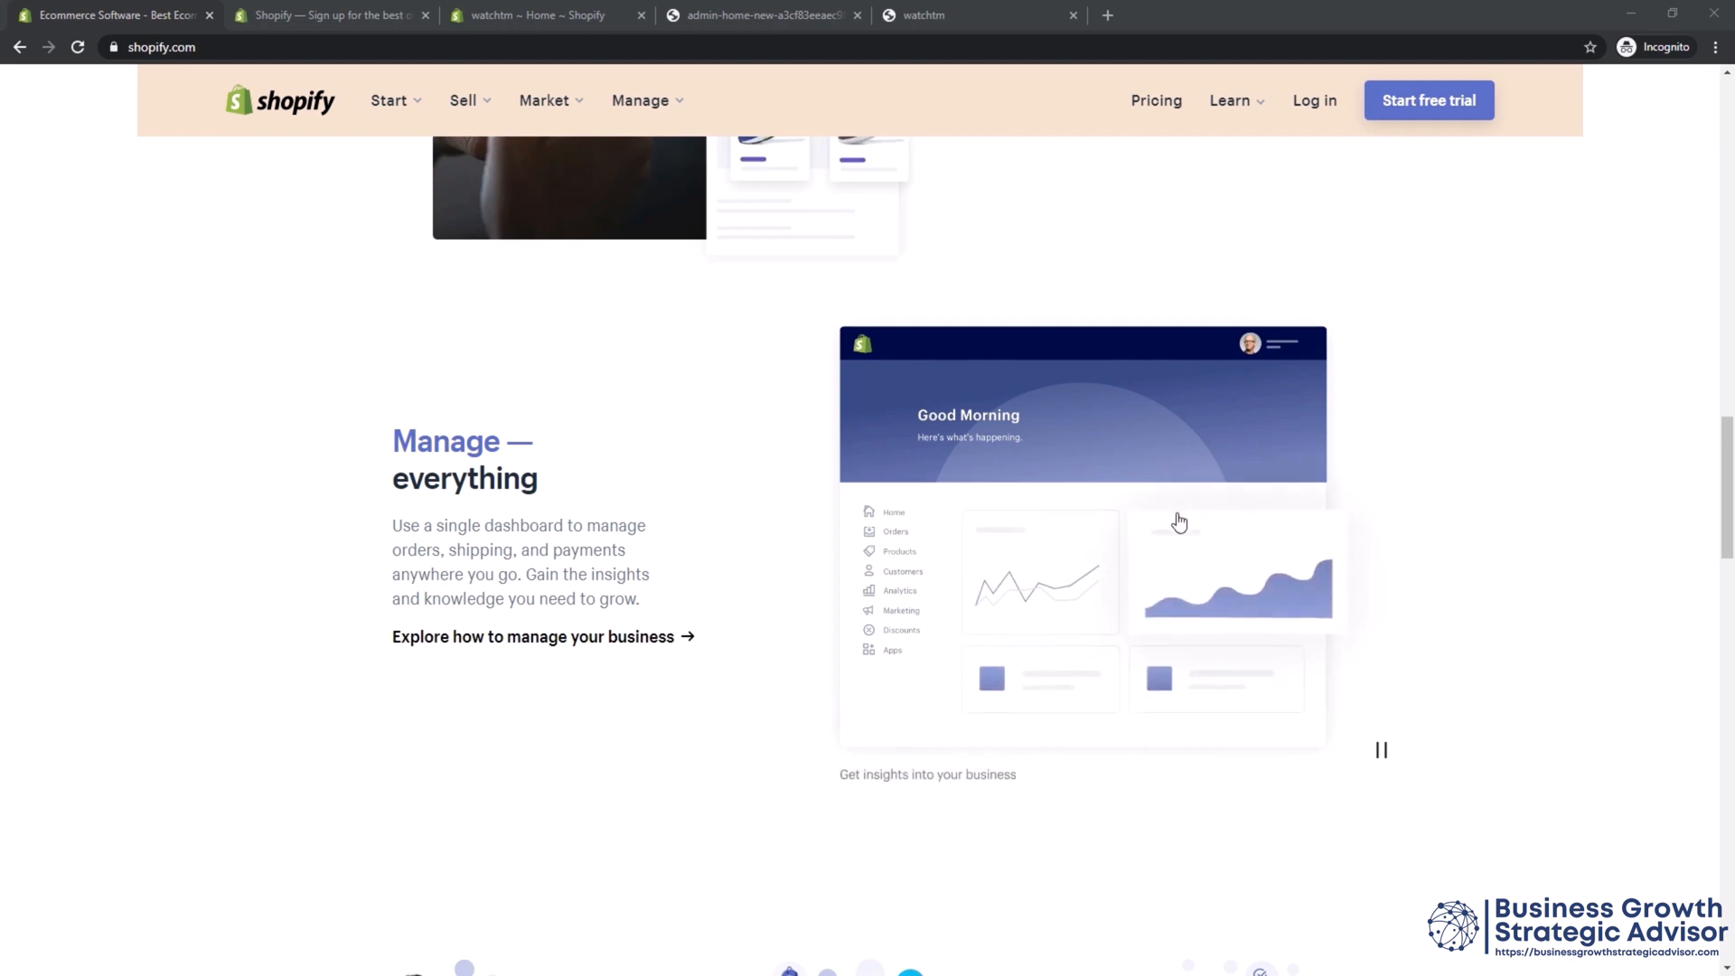
{"action": "left_click", "coordinate": [1414, 120]}
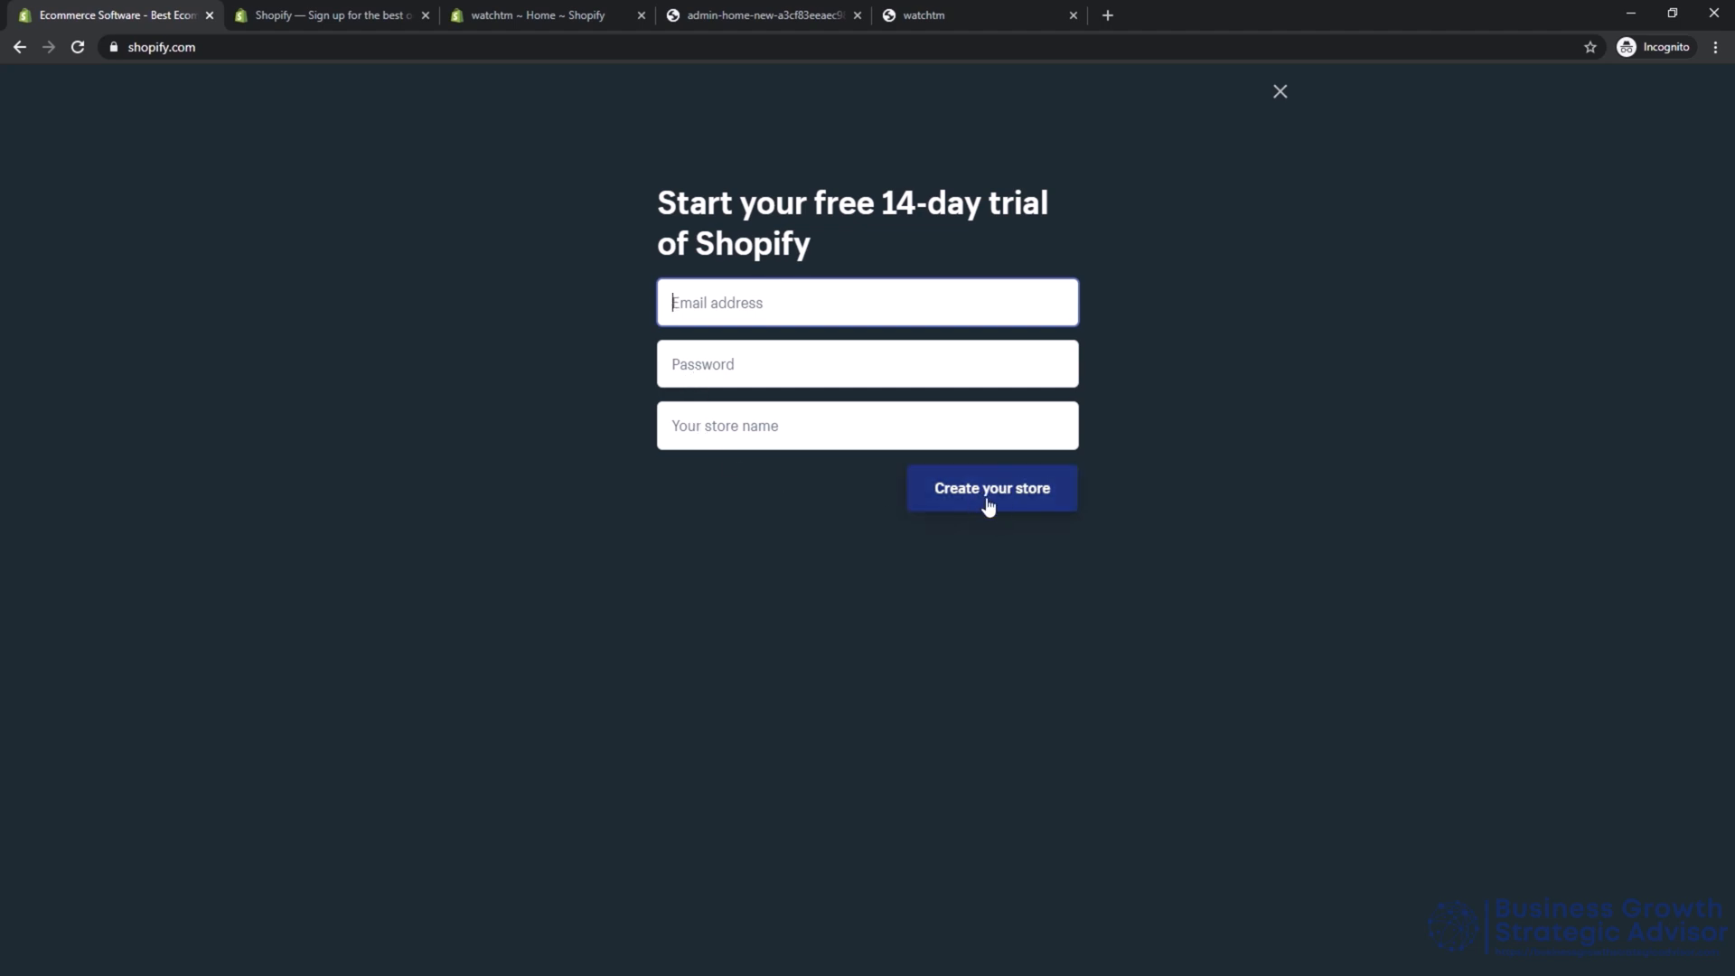
Answer the store setup questionnaire with "I'm selling, just not online", "Online only" and revenue "Up to ₱5,000 PHP", and continue.
{"action": "left_click", "coordinate": [336, 16]}
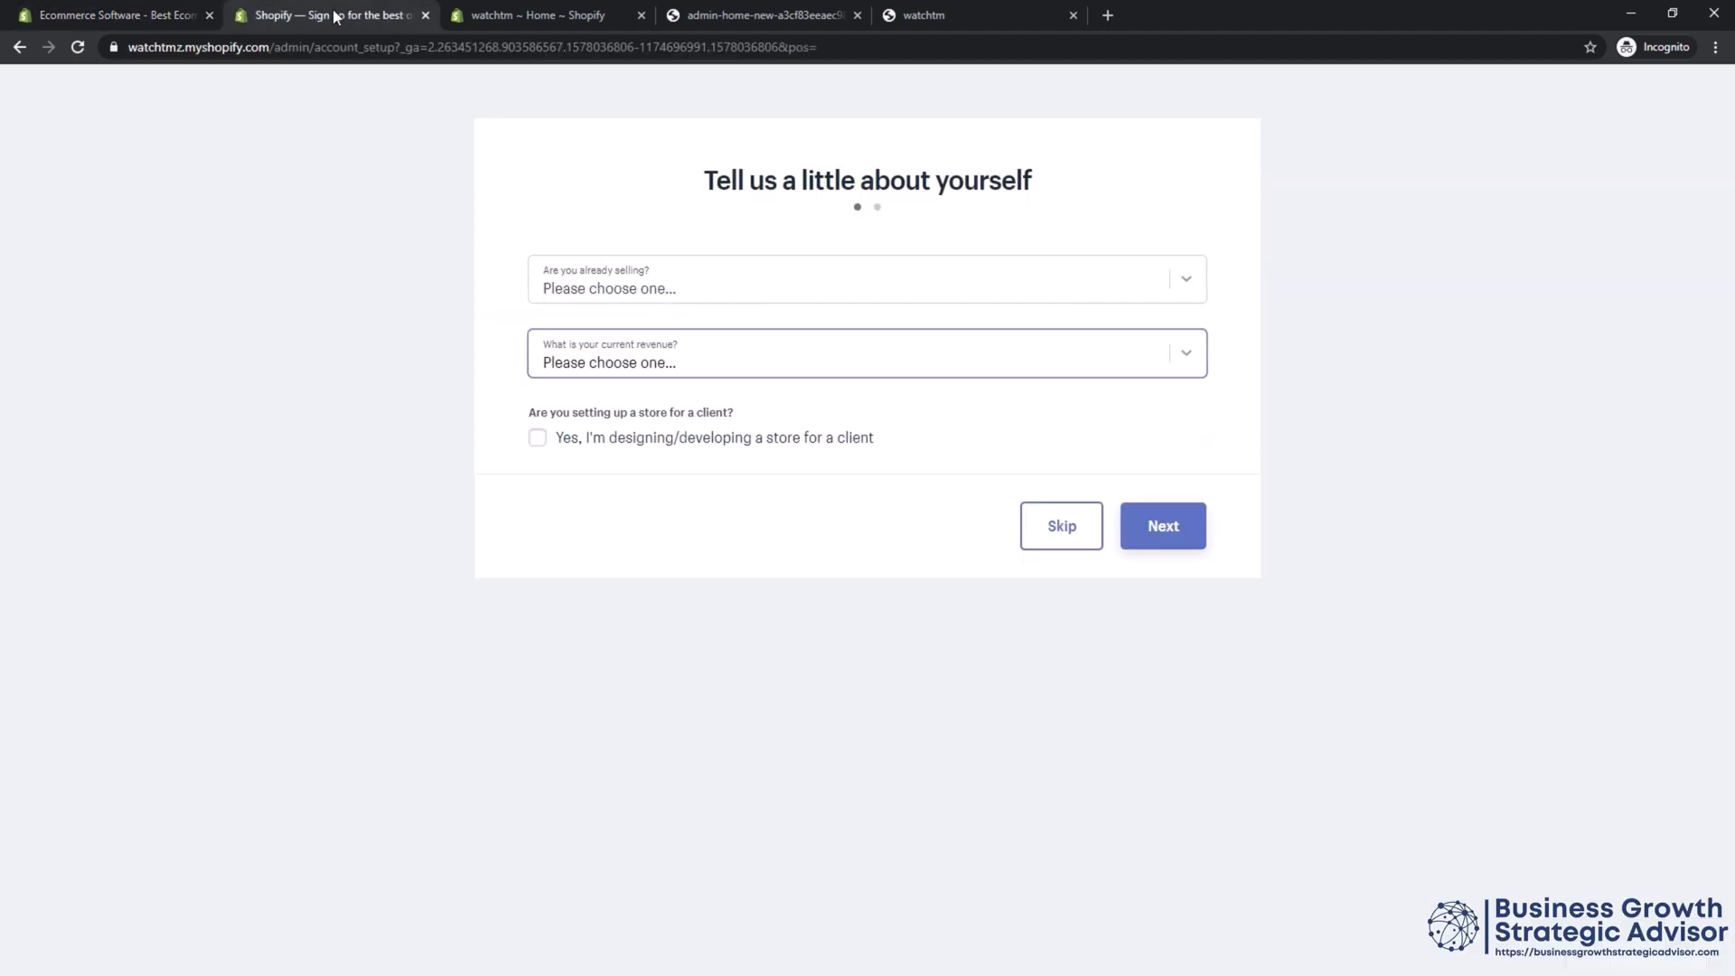
{"action": "left_click", "coordinate": [577, 291]}
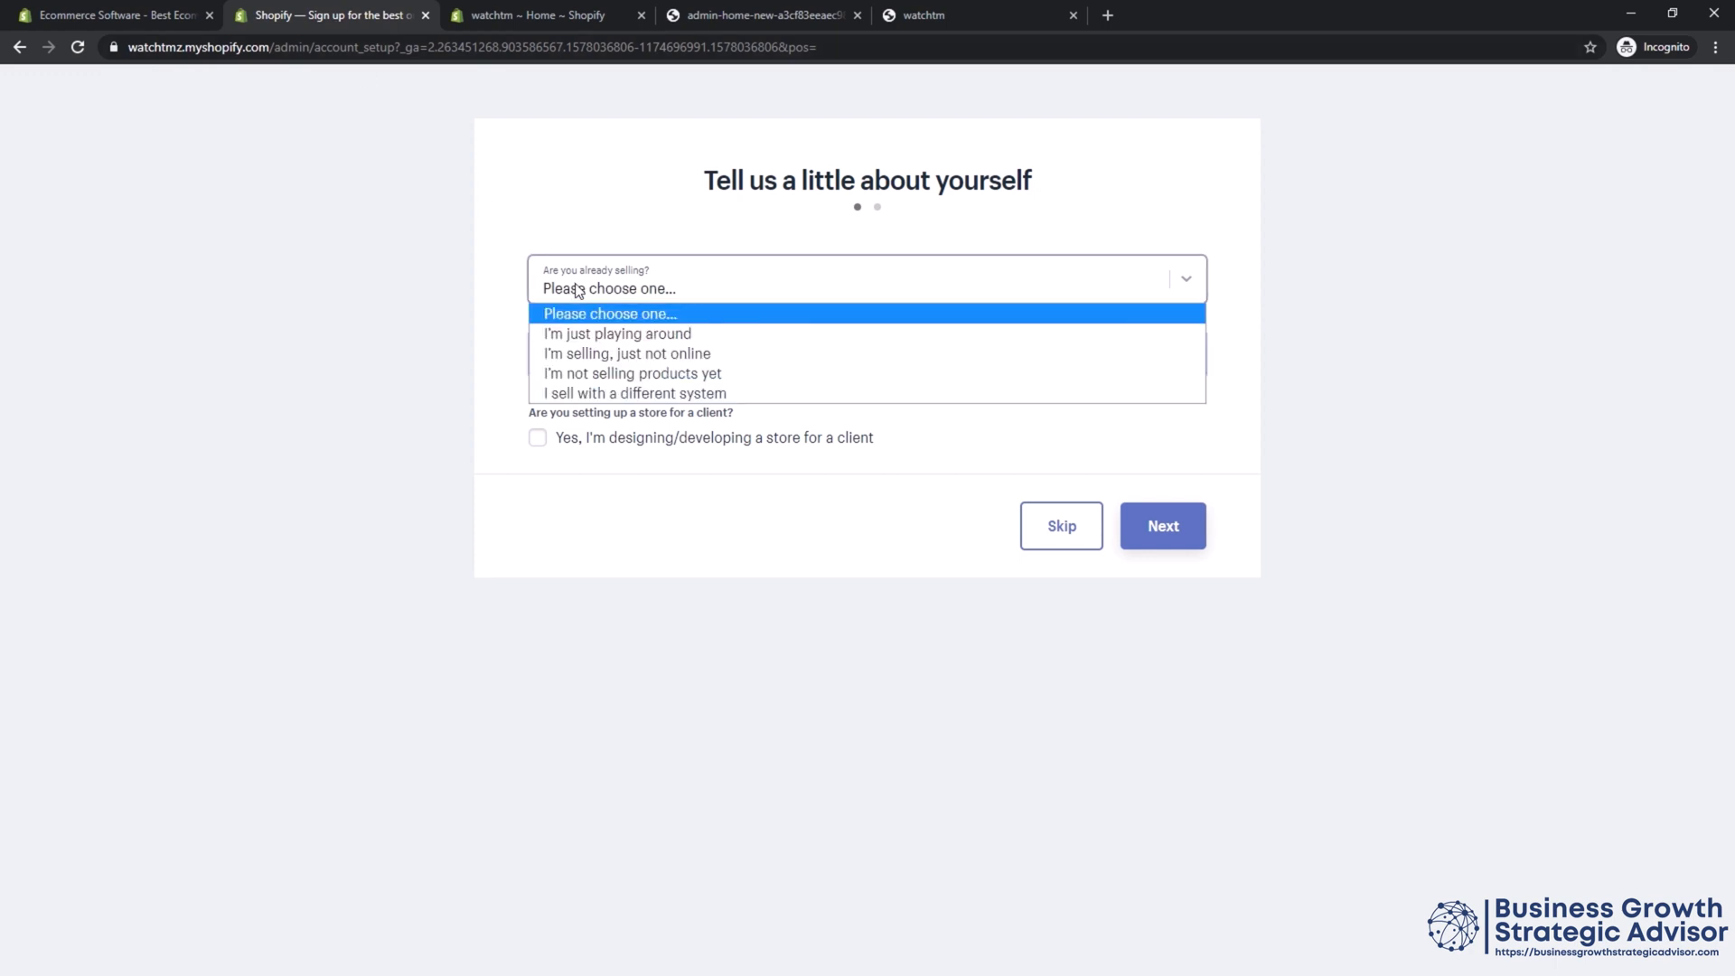
{"action": "left_click", "coordinate": [582, 352]}
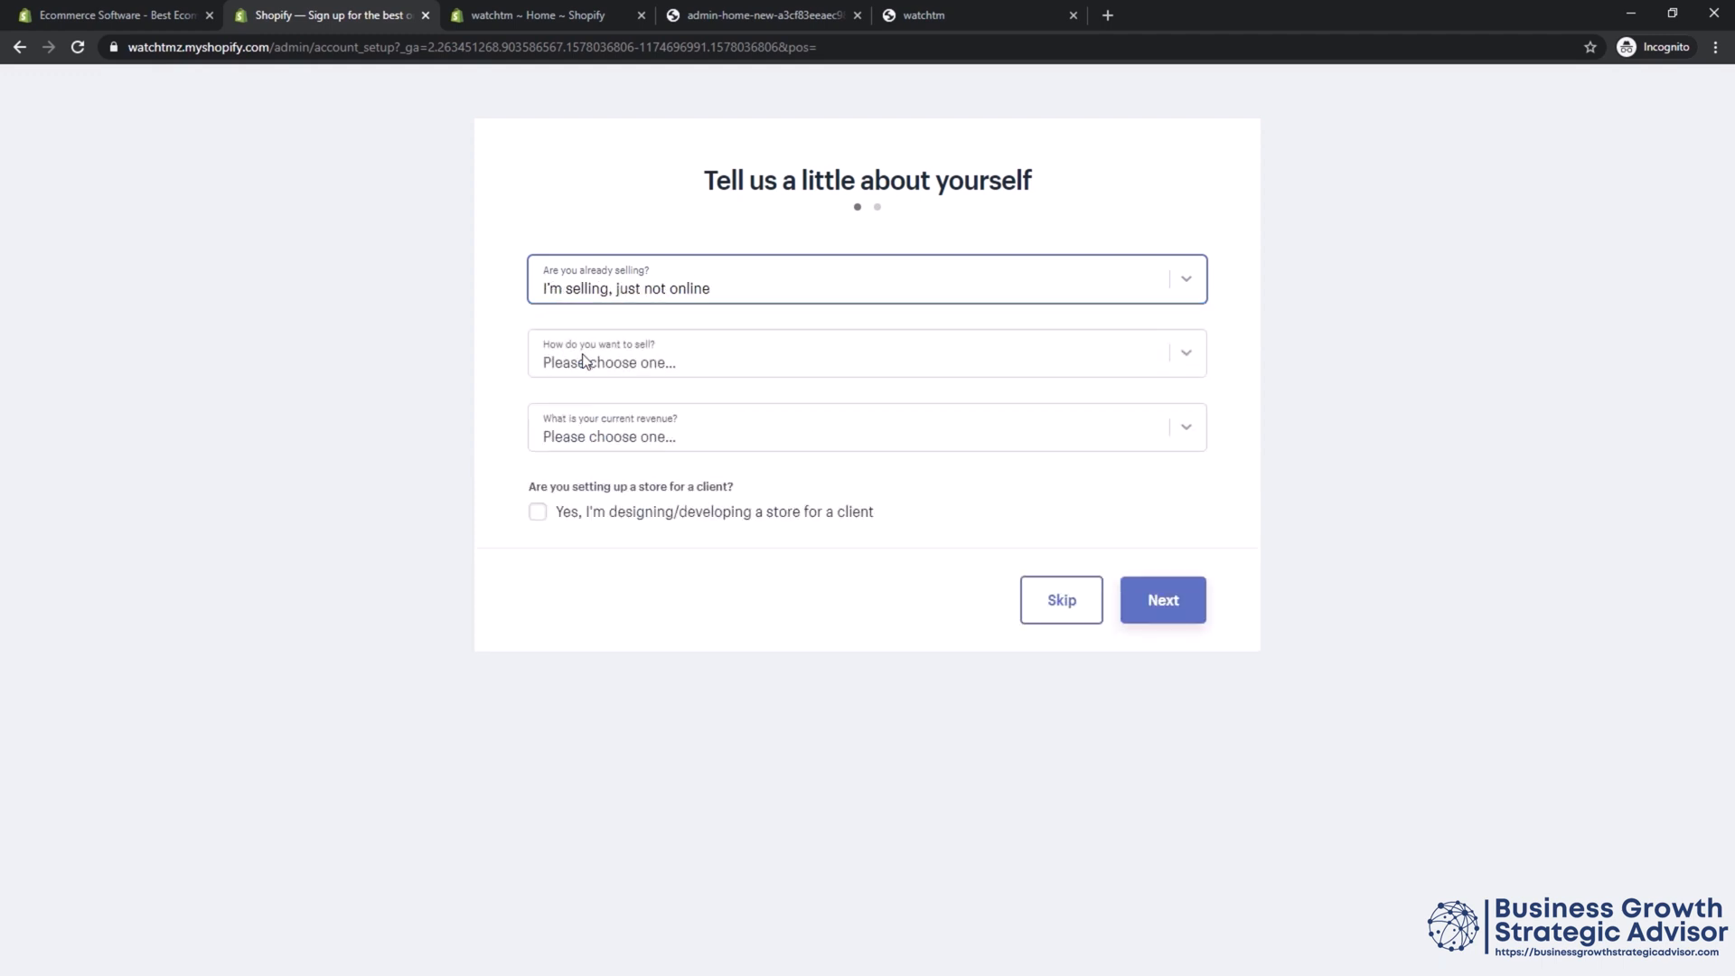
{"action": "left_click", "coordinate": [583, 360]}
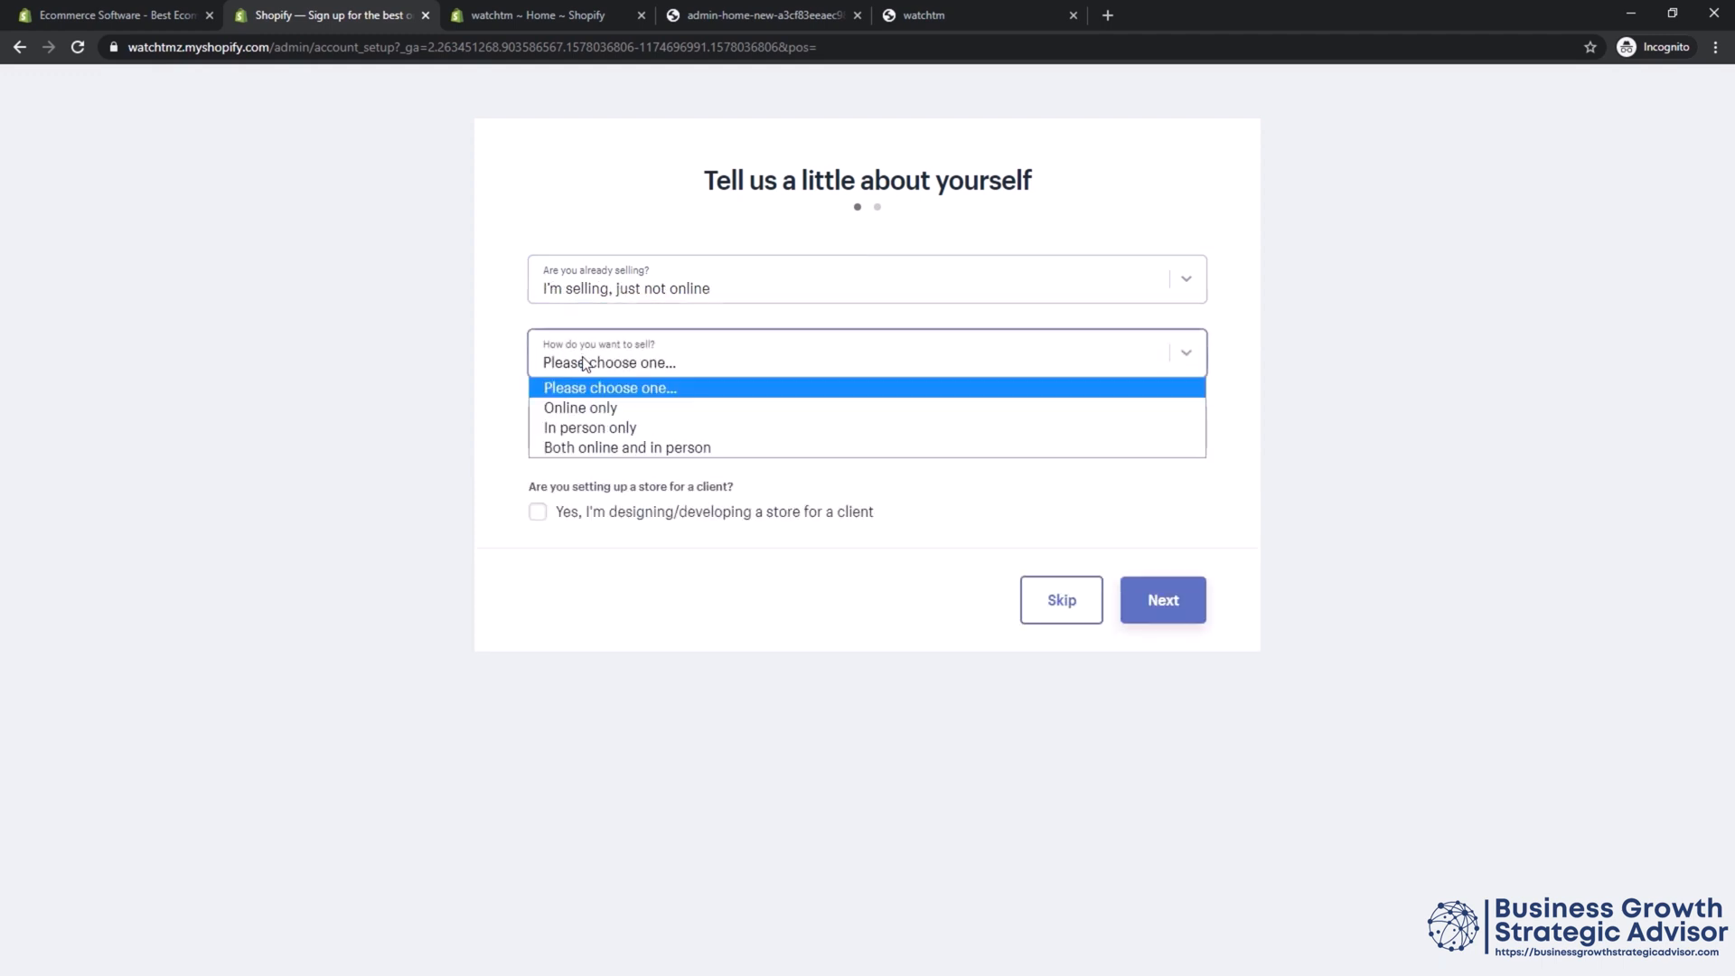
{"action": "left_click", "coordinate": [579, 409]}
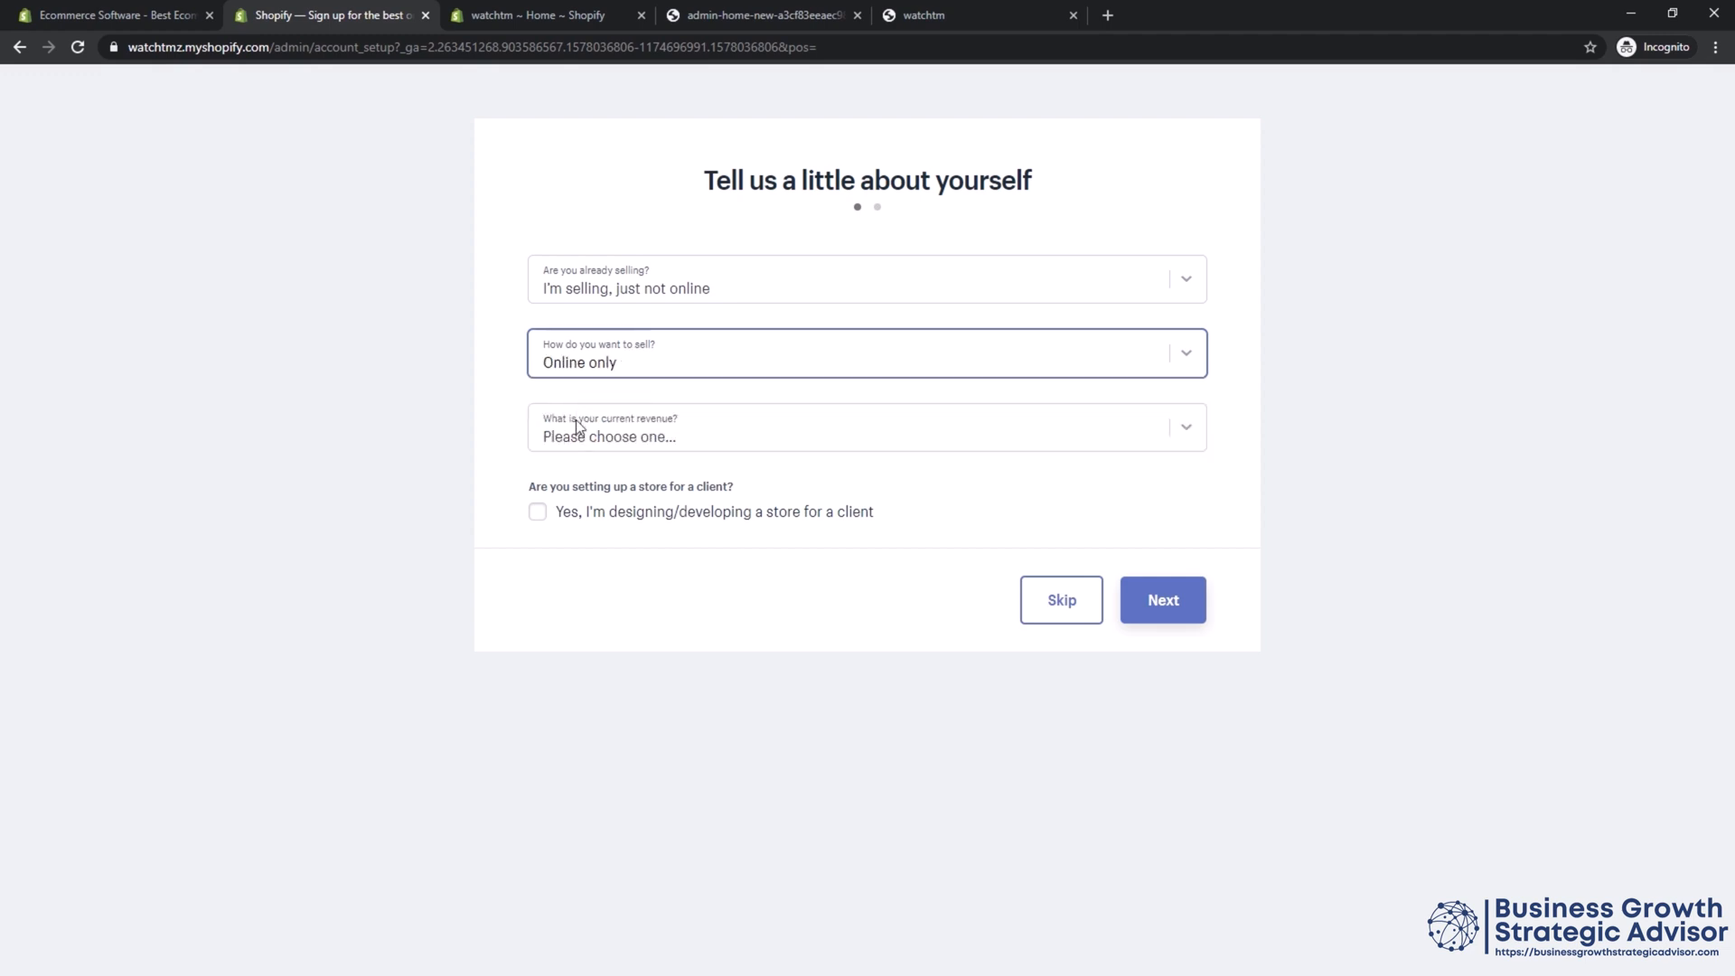
{"action": "left_click", "coordinate": [576, 436]}
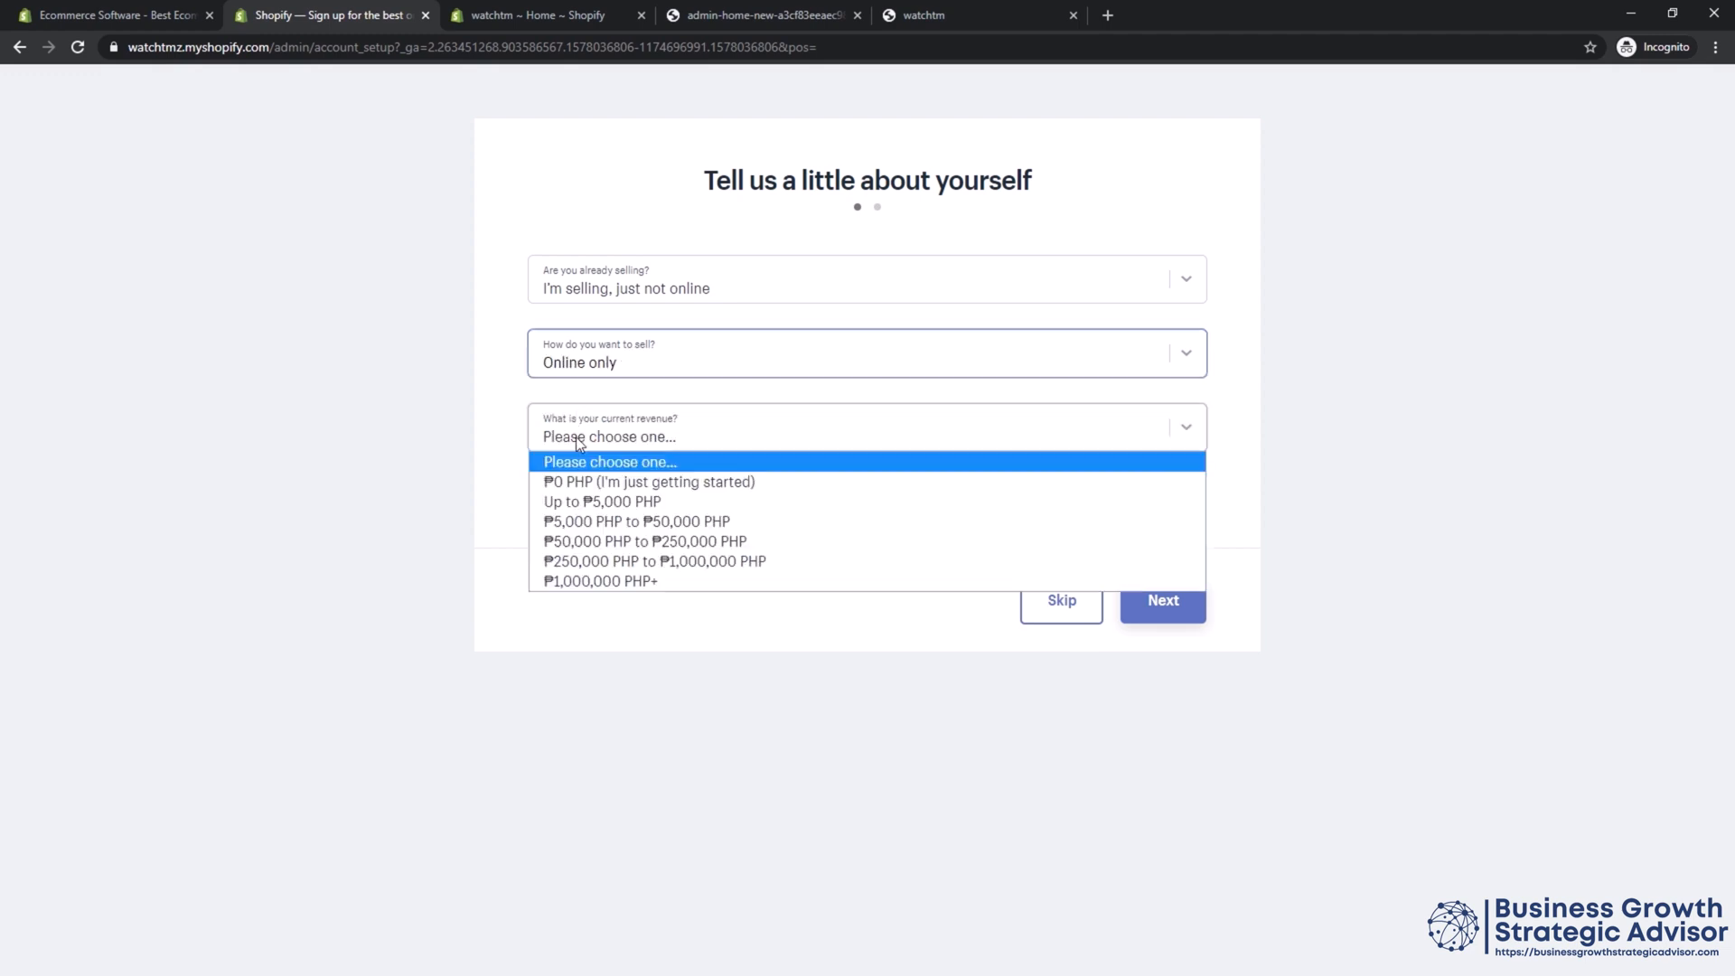
{"action": "left_click", "coordinate": [622, 502]}
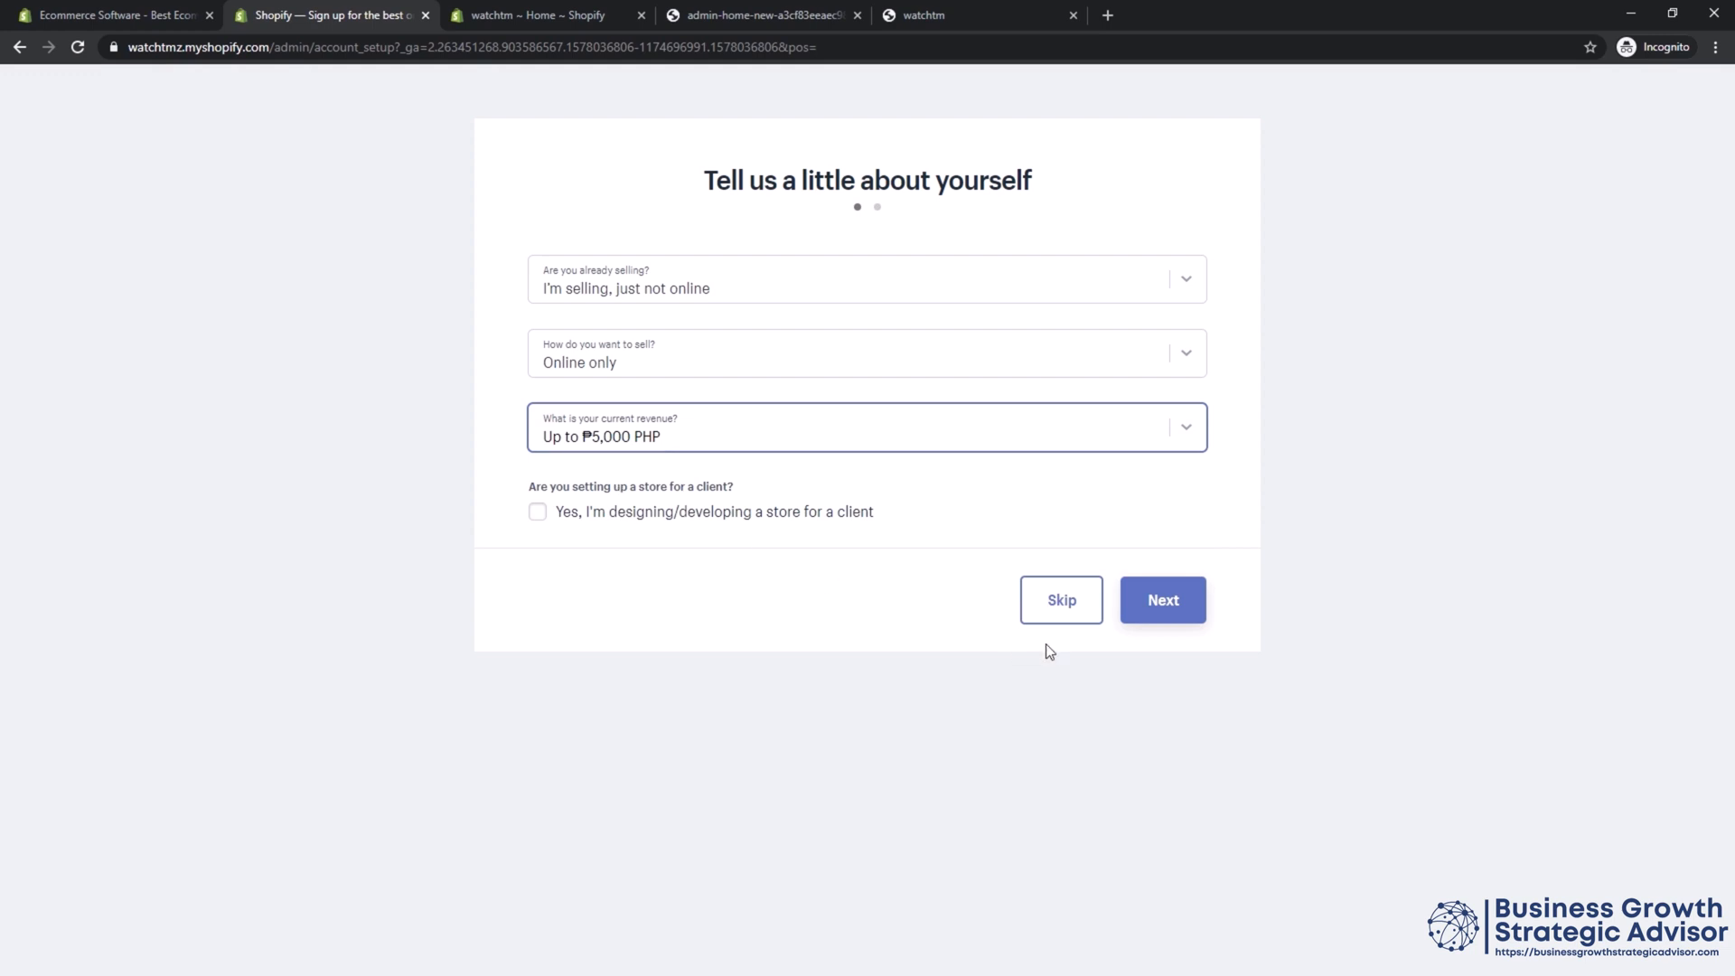
{"action": "left_click", "coordinate": [1161, 602]}
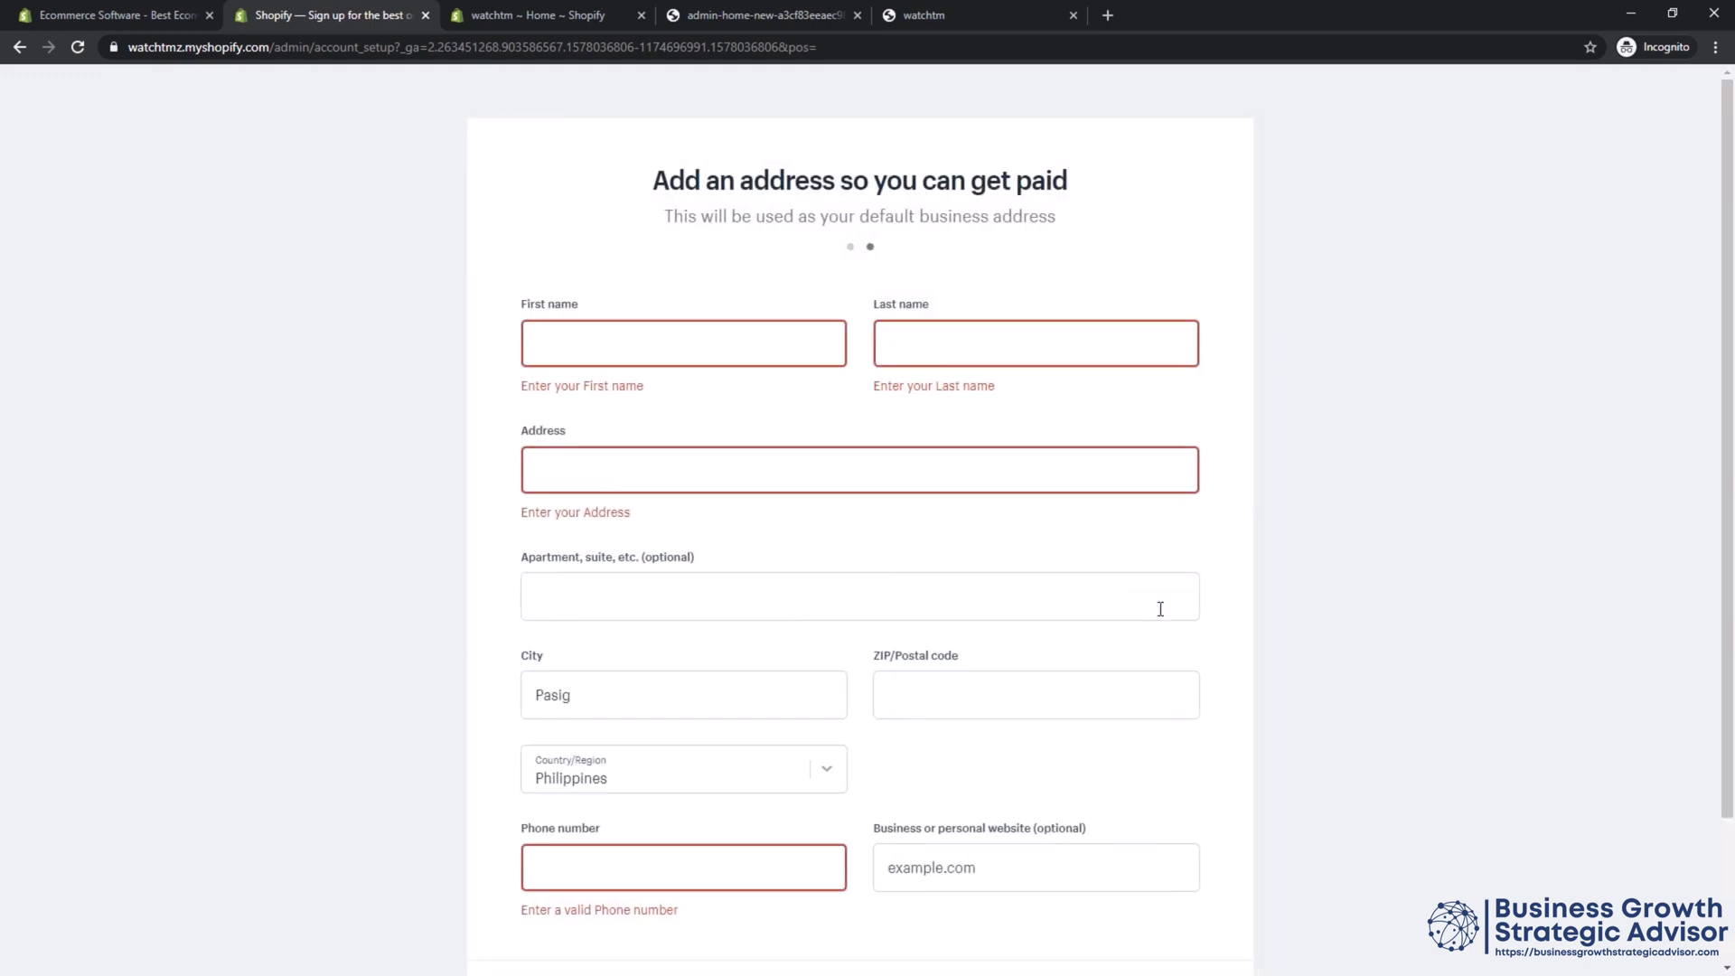
Enter the store from the business address page and look through the suggestion cards on the admin home page.
{"action": "scroll", "coordinate": [1095, 568], "scroll_direction": "down", "scroll_amount": 1}
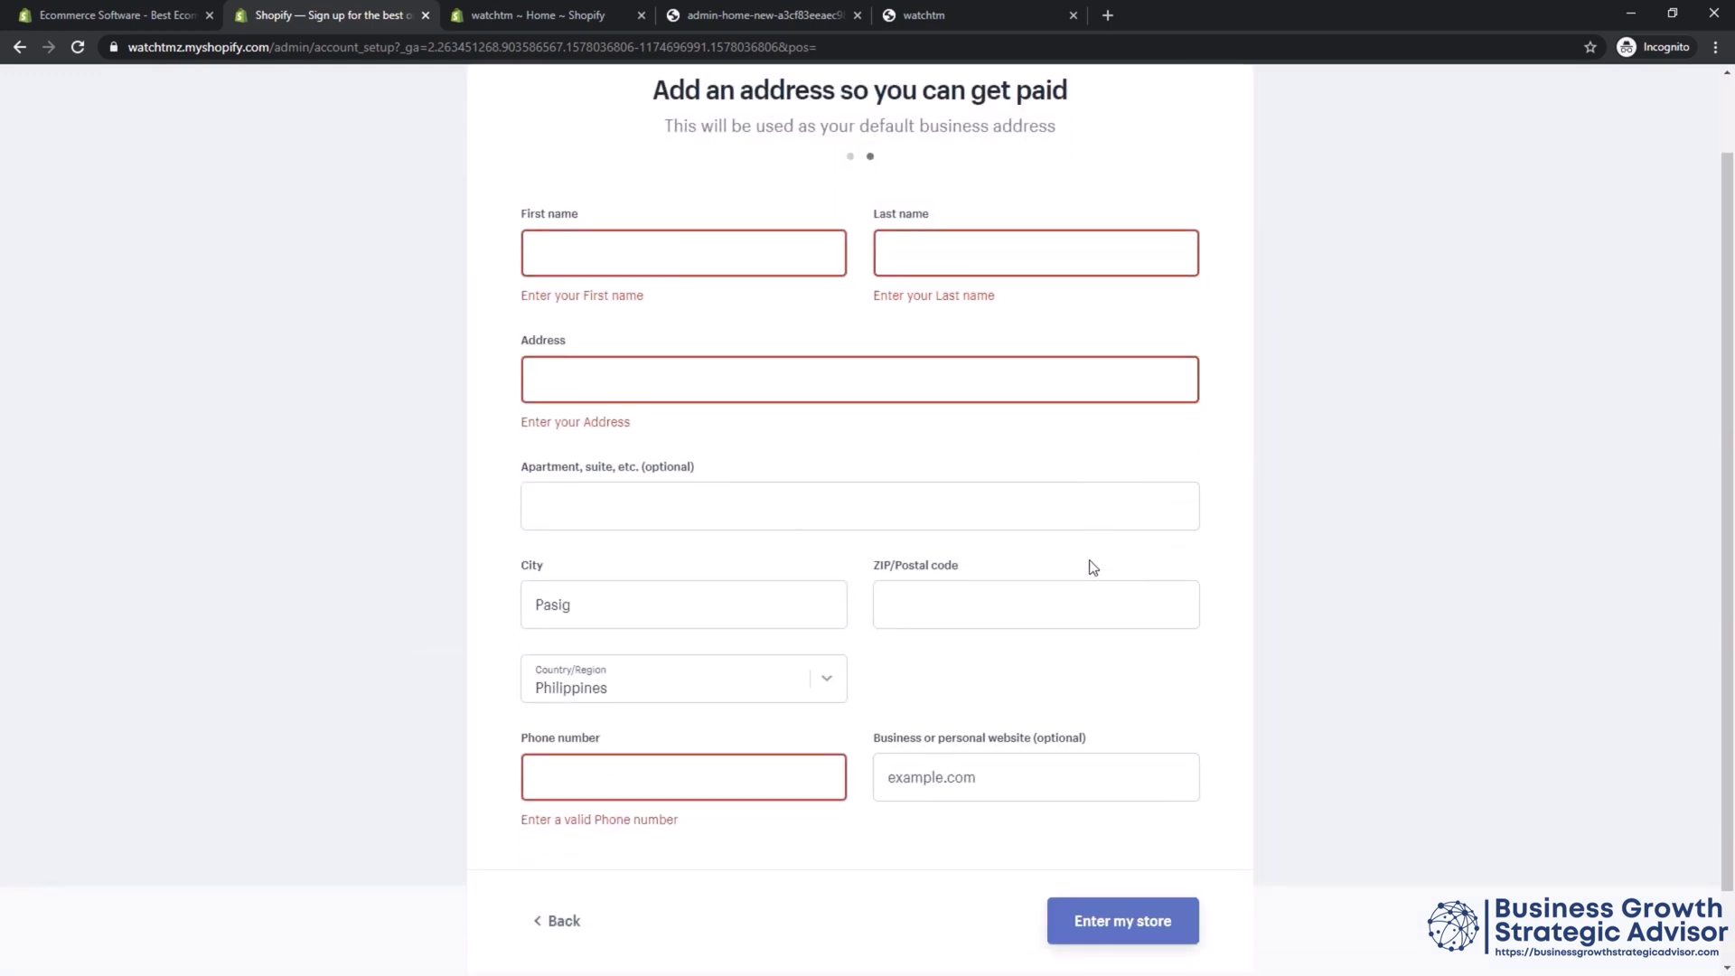
{"action": "left_click", "coordinate": [1106, 916]}
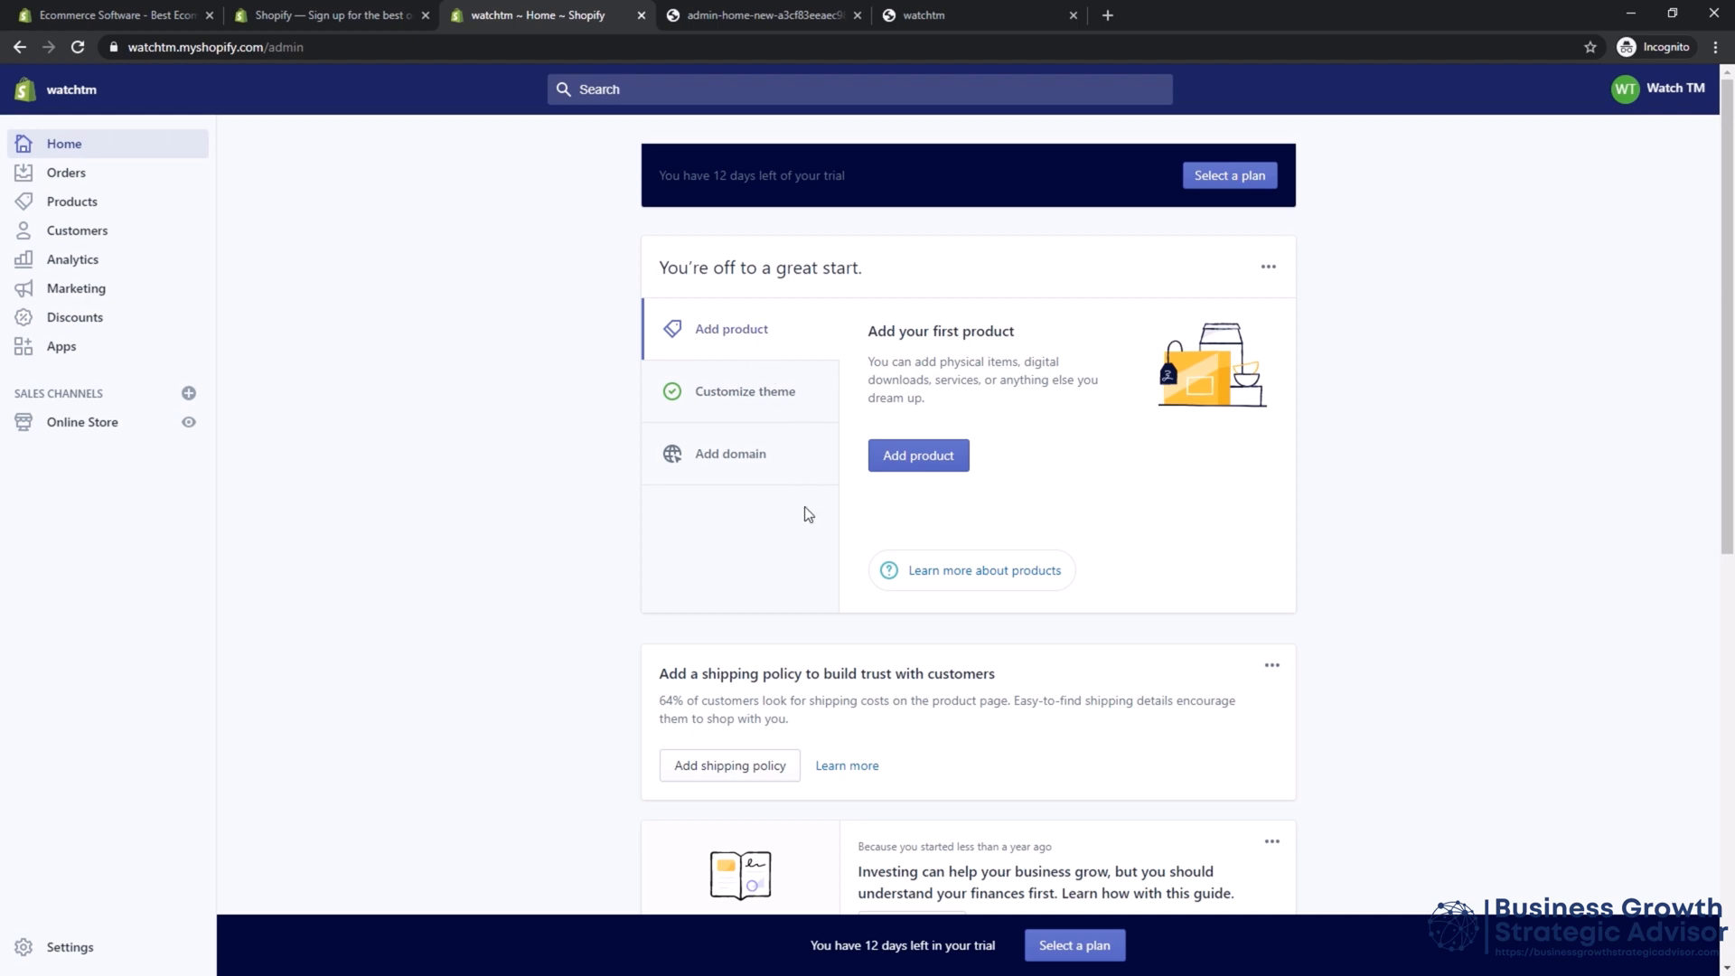
{"action": "scroll", "coordinate": [808, 539], "scroll_direction": "down", "scroll_amount": 4}
{"action": "scroll", "coordinate": [808, 538], "scroll_direction": "down", "scroll_amount": 3}
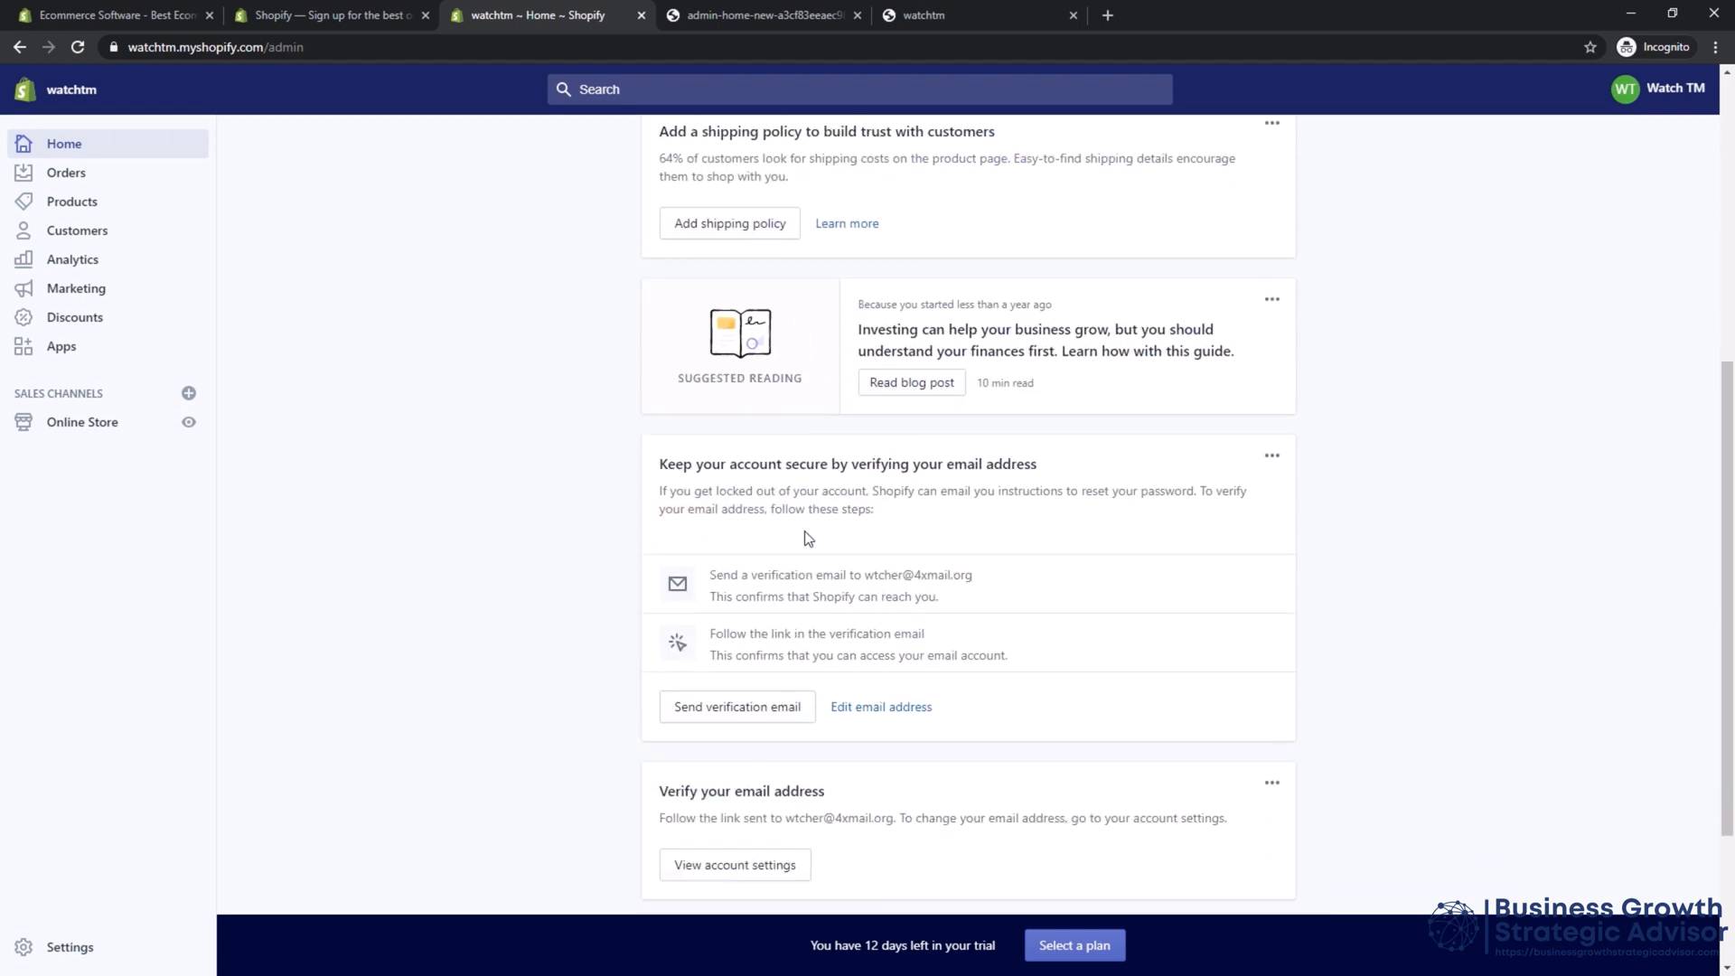
{"action": "scroll", "coordinate": [807, 539], "scroll_direction": "down", "scroll_amount": 2}
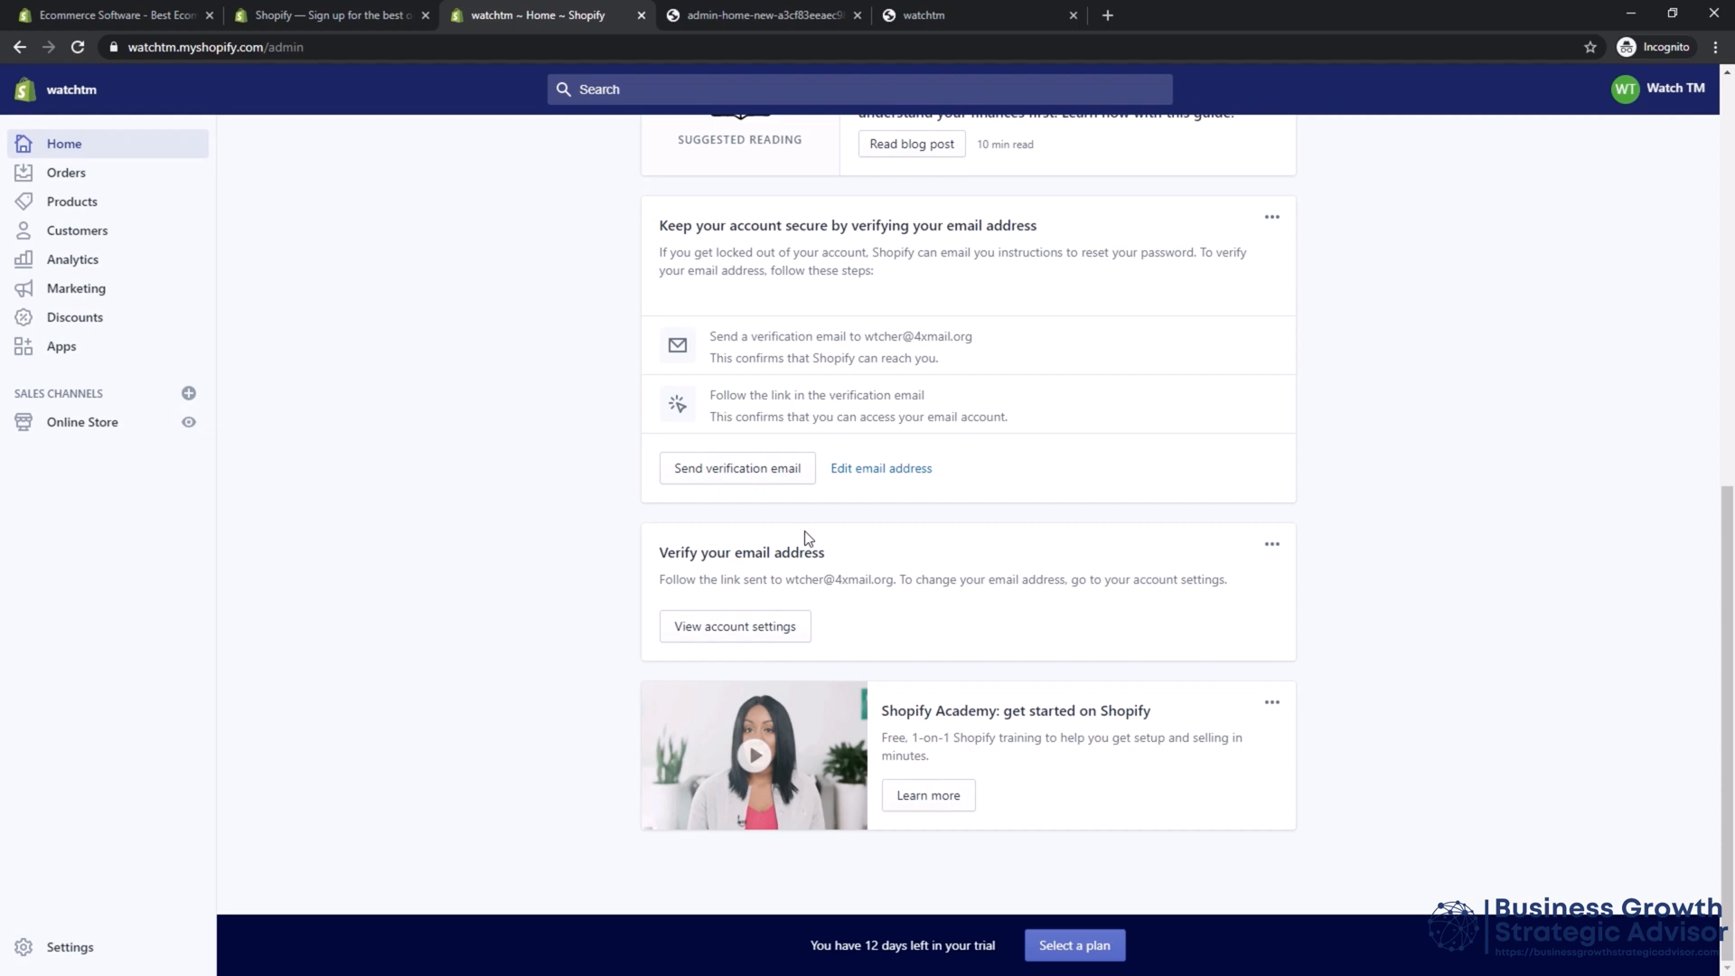
View the example dashboard of an active store, and check the Customize theme and Add domain tips on the watchtm home page.
{"action": "left_click", "coordinate": [667, 20]}
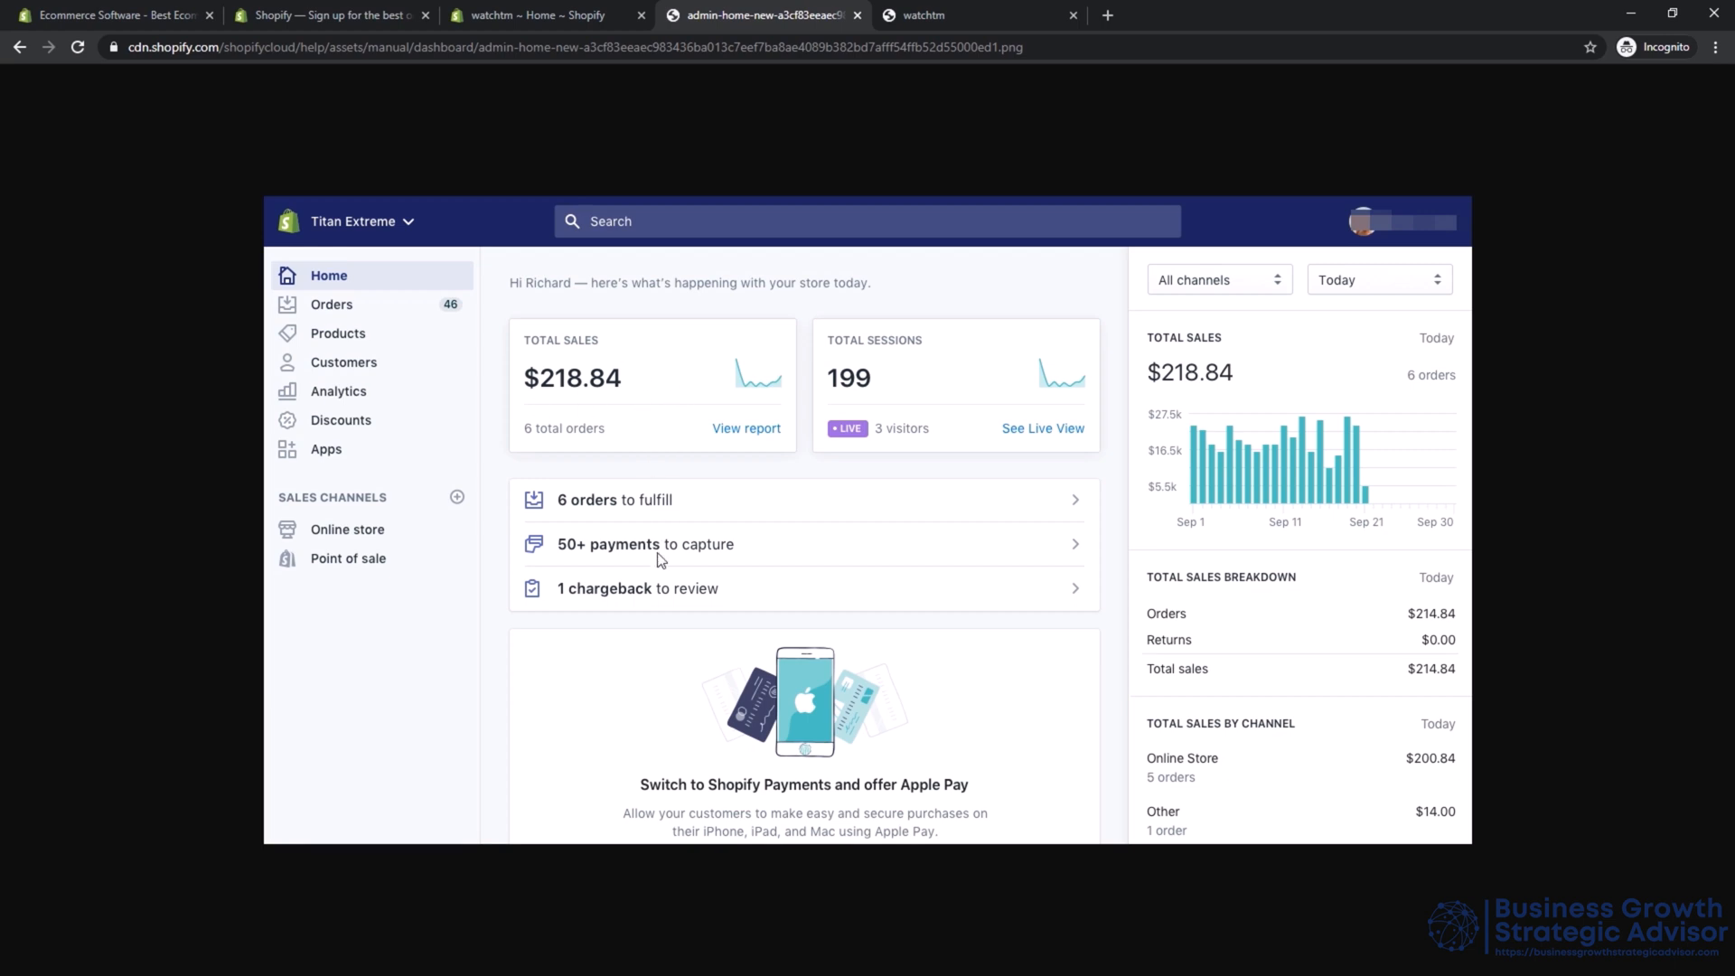
{"action": "left_click", "coordinate": [502, 20]}
{"action": "scroll", "coordinate": [515, 453], "scroll_direction": "up", "scroll_amount": 7}
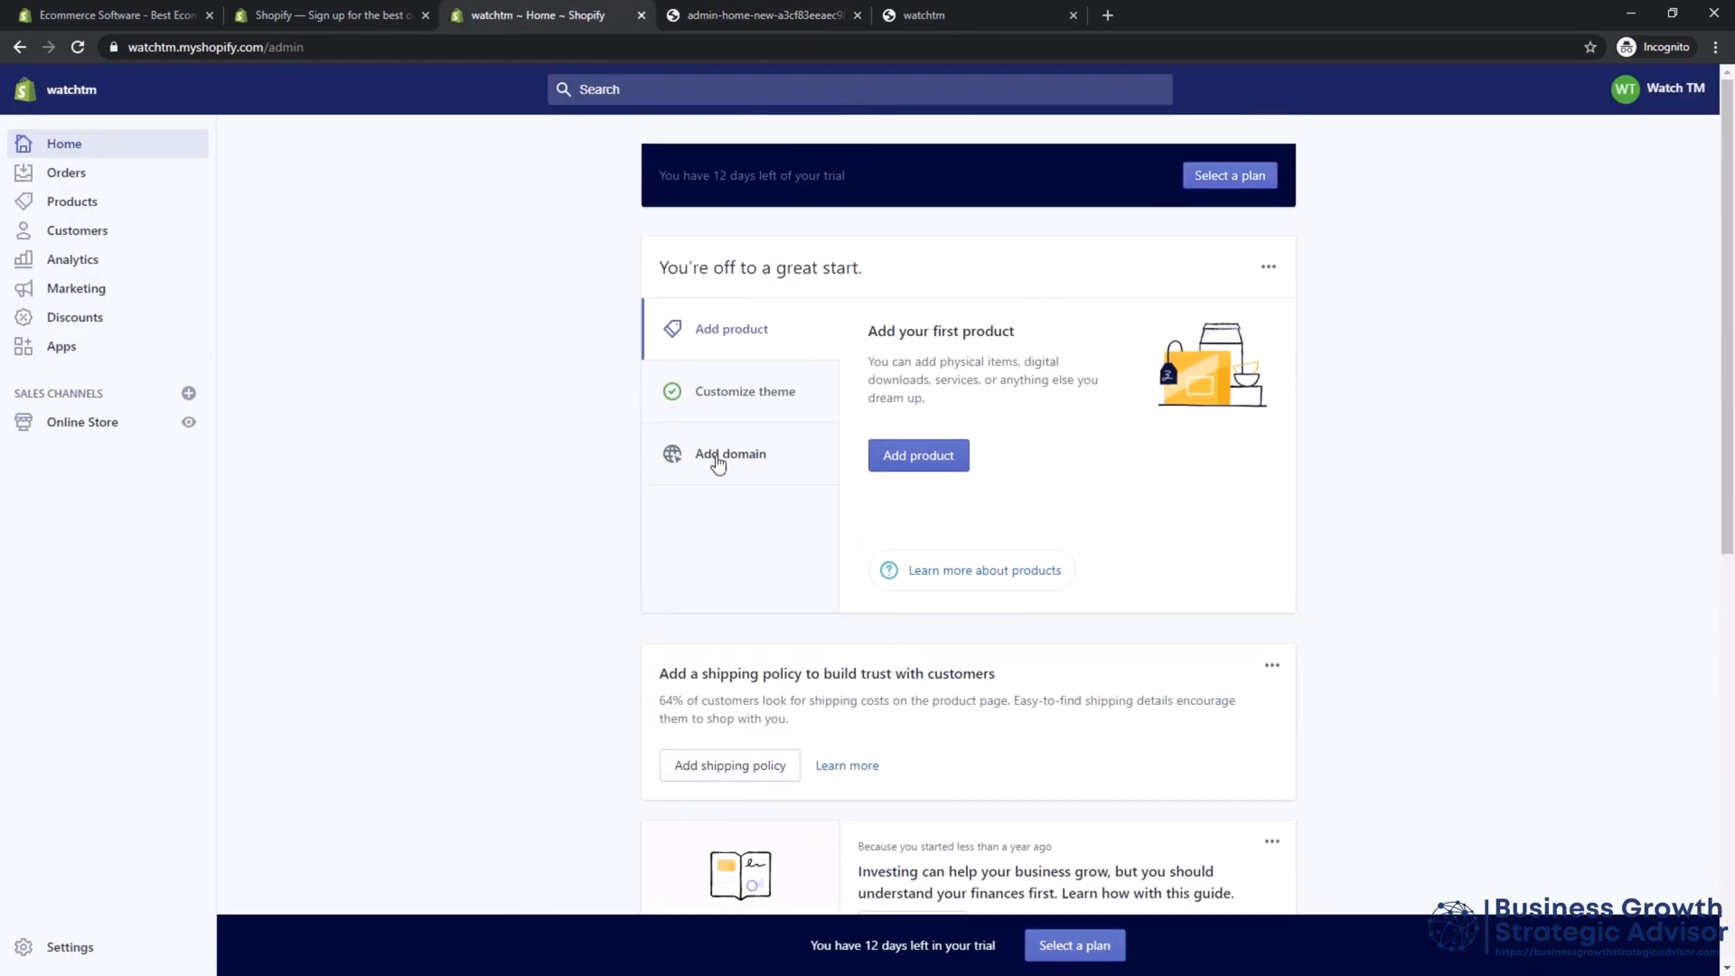
{"action": "left_click", "coordinate": [789, 399]}
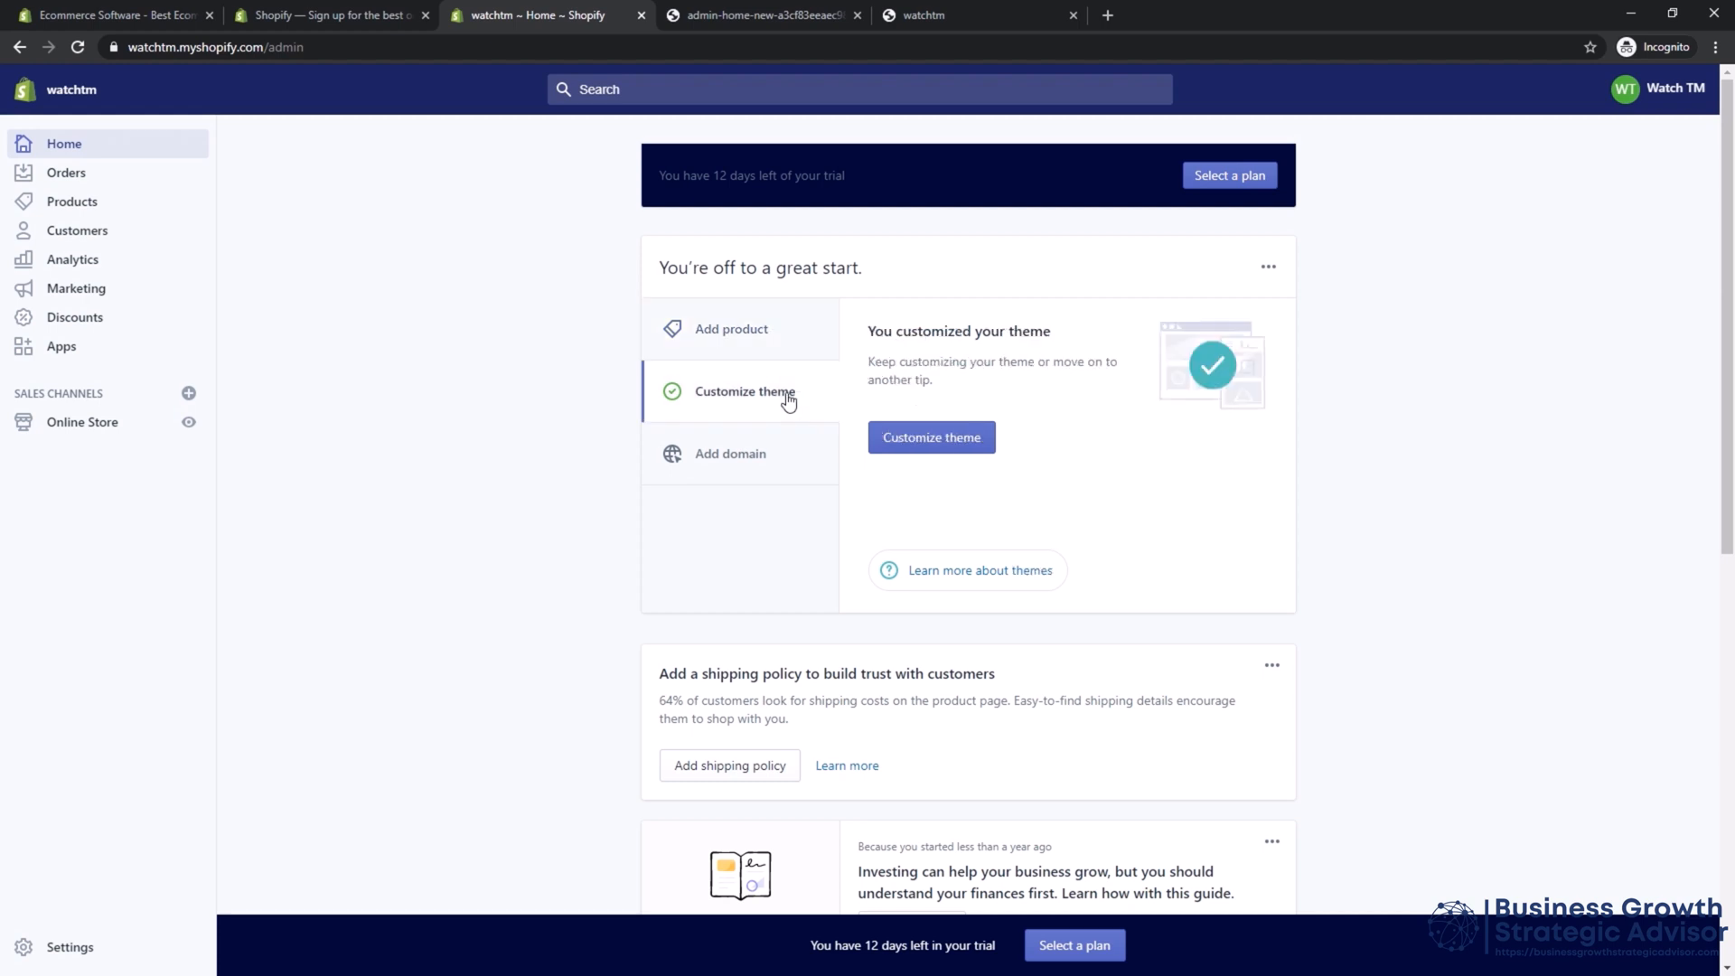
{"action": "left_click", "coordinate": [773, 457]}
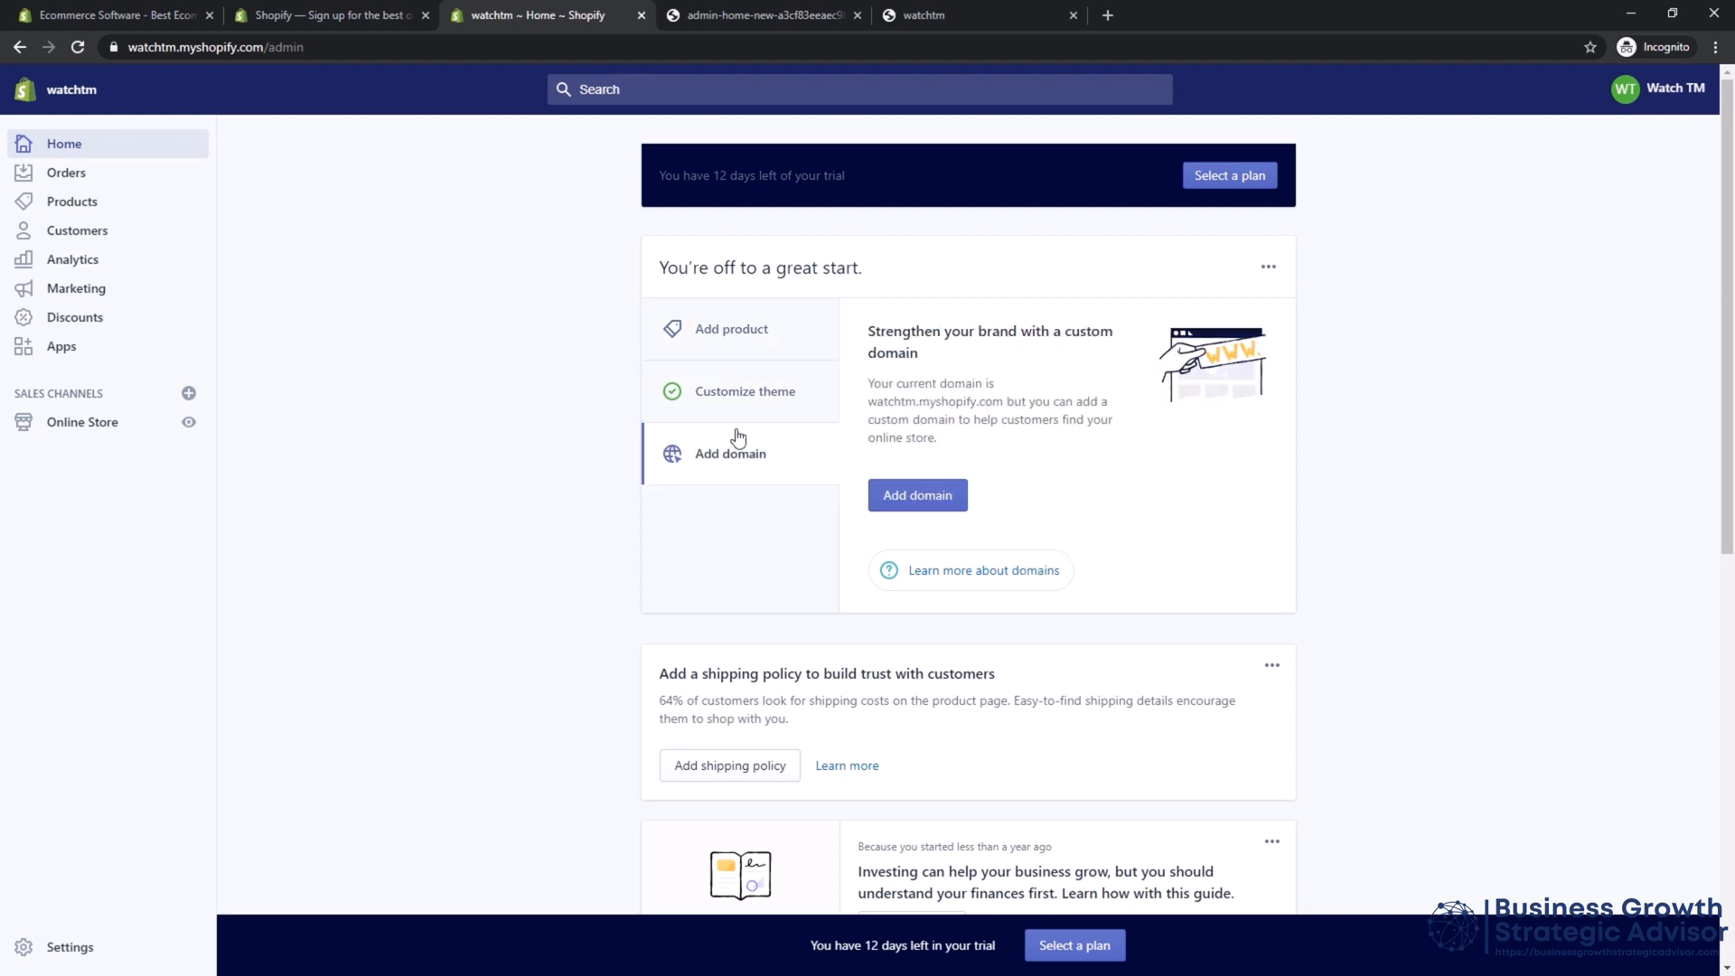
View the store's Orders and Drafts pages, and open the form for creating an order.
{"action": "left_click", "coordinate": [66, 174]}
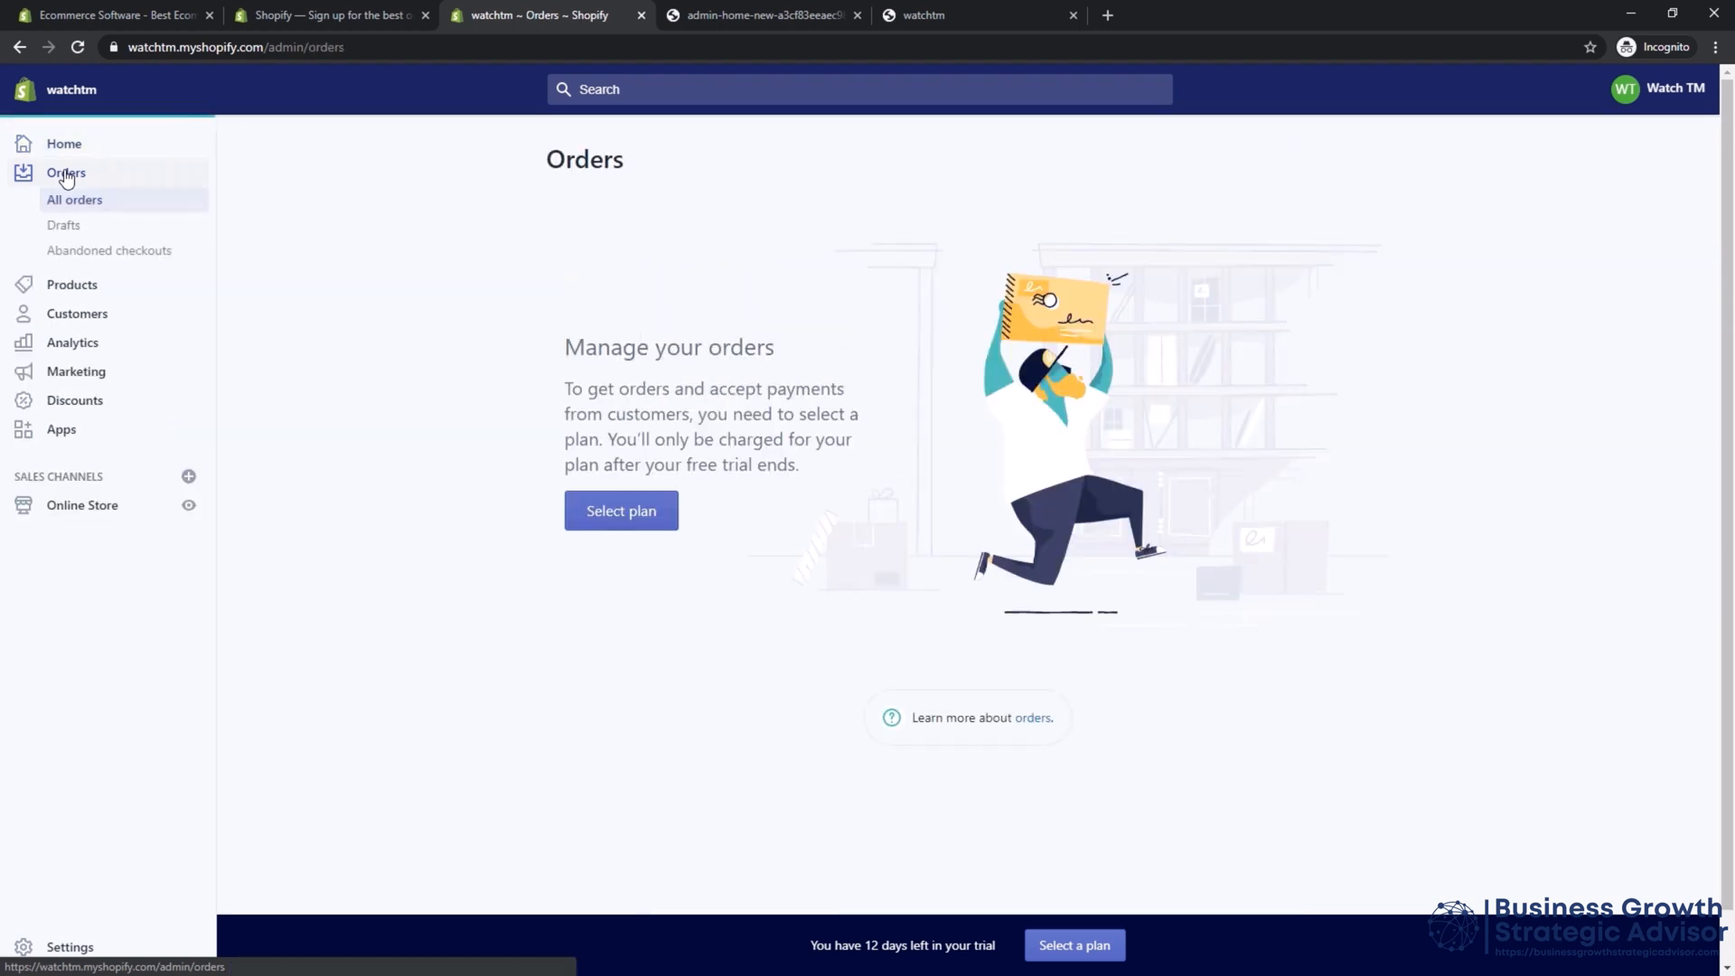
{"action": "left_click", "coordinate": [70, 225]}
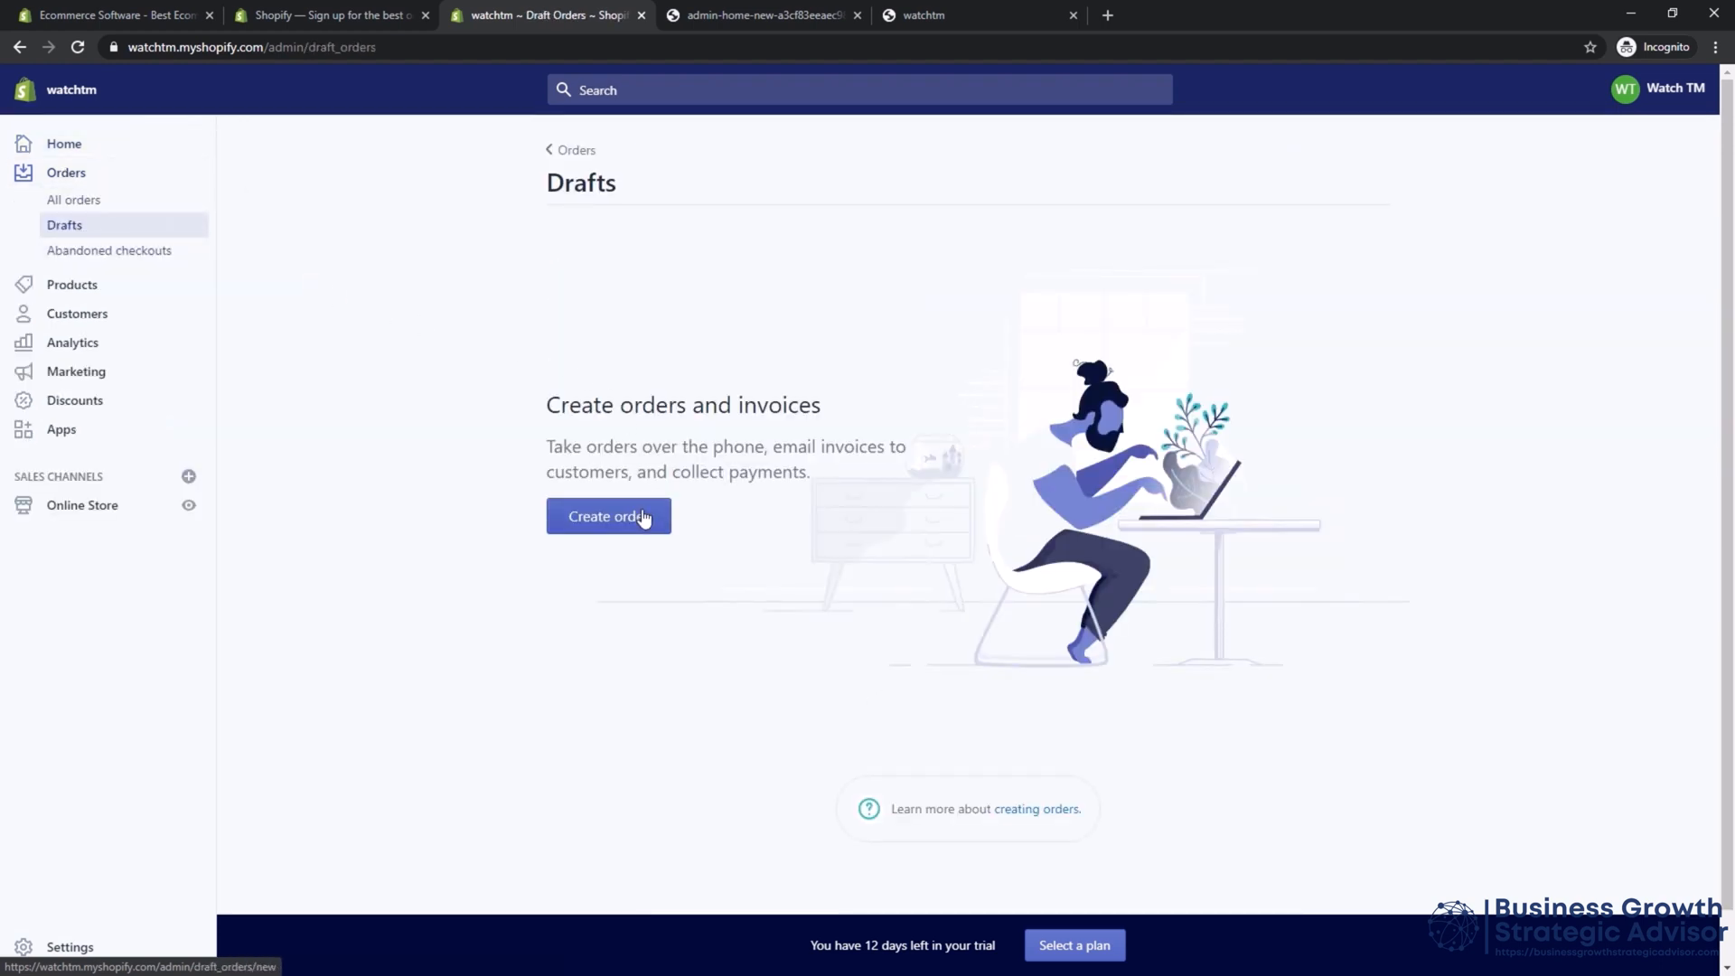
{"action": "left_click", "coordinate": [643, 517]}
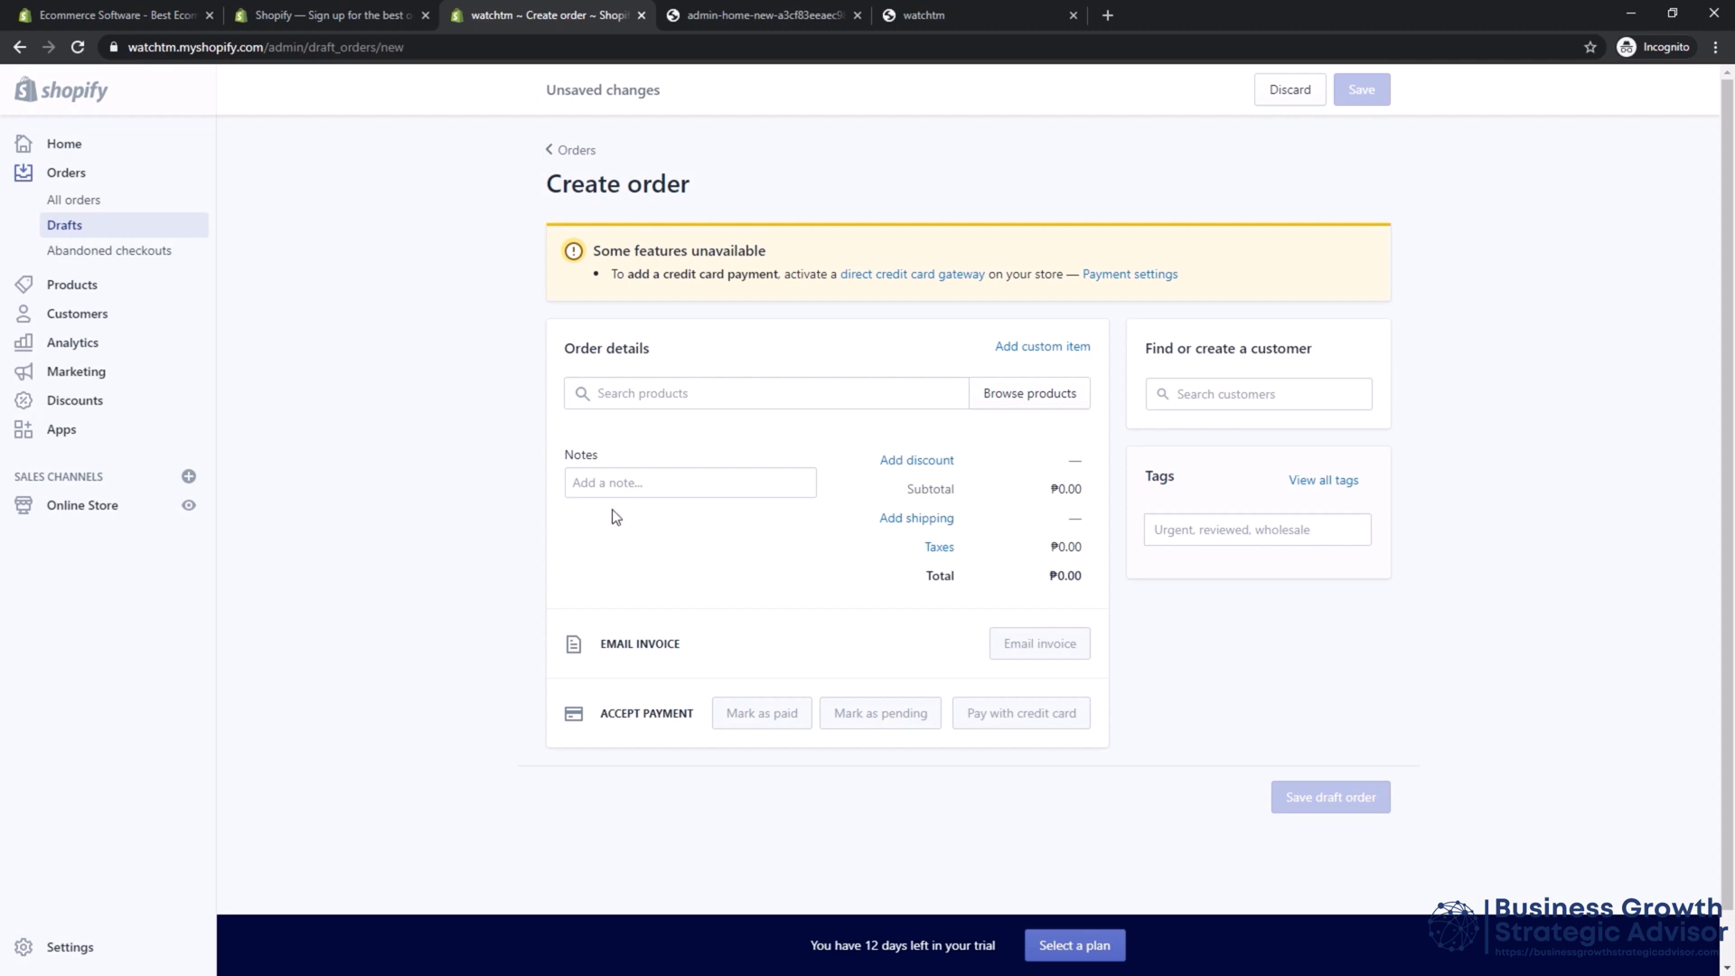
Look through the Products section, including its Transfers, Inventory, Collections and Gift cards pages.
{"action": "left_click", "coordinate": [97, 291]}
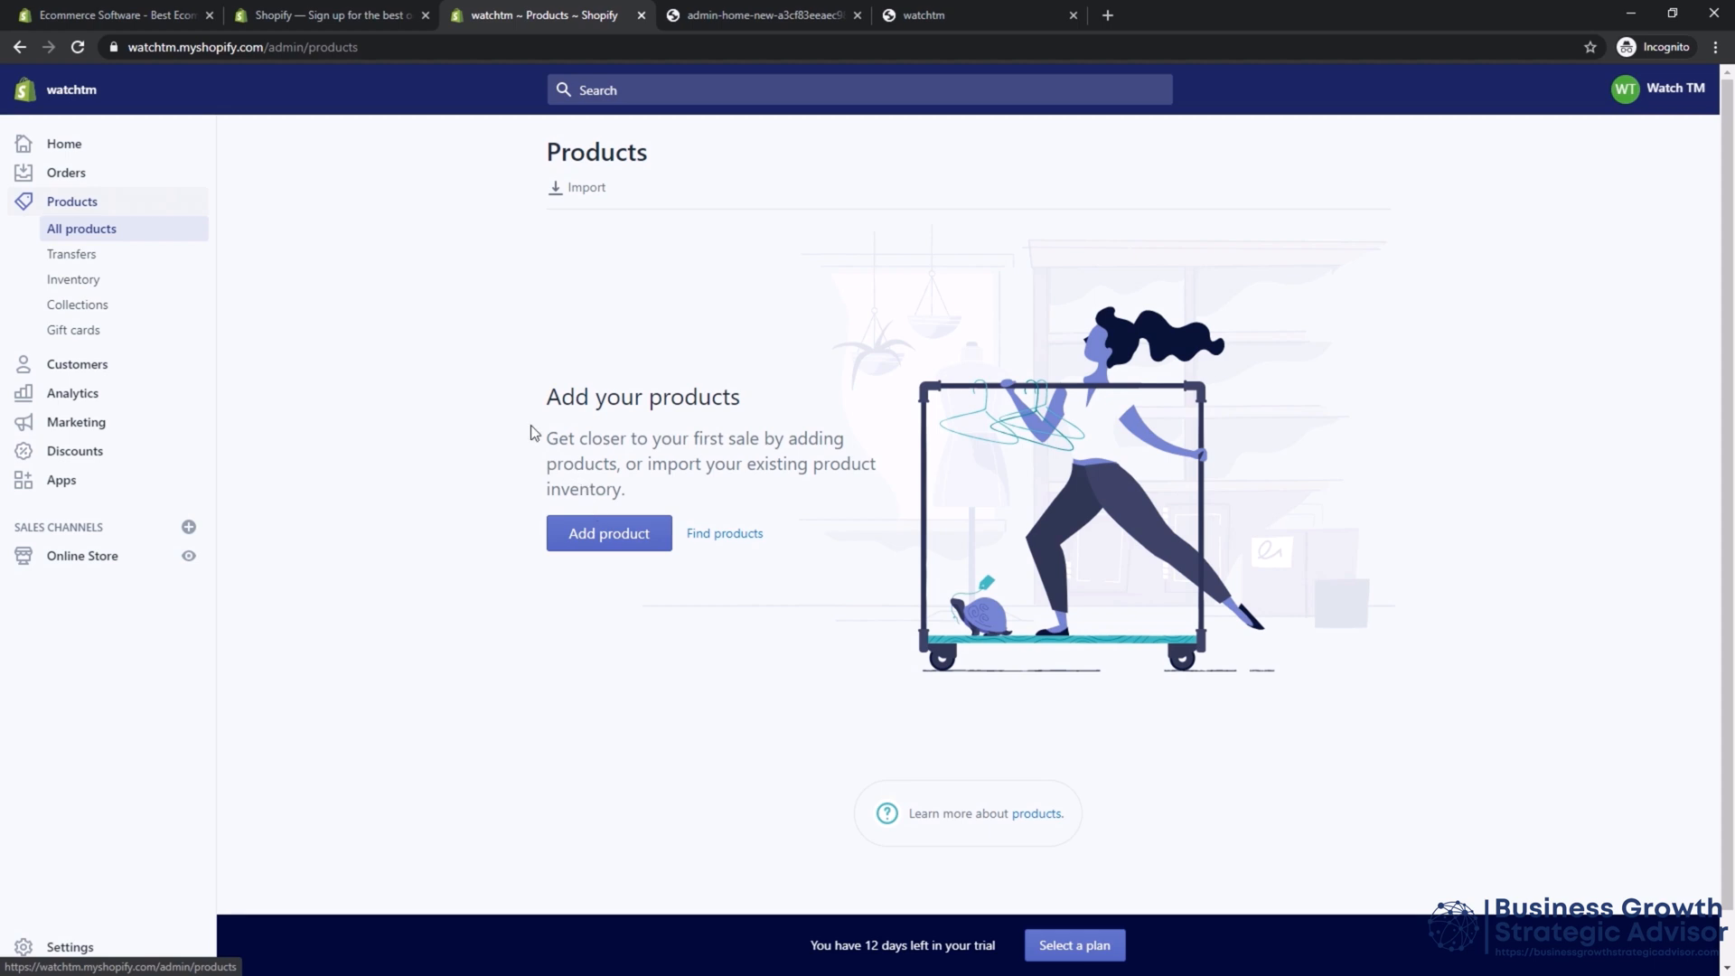
{"action": "left_click", "coordinate": [108, 262]}
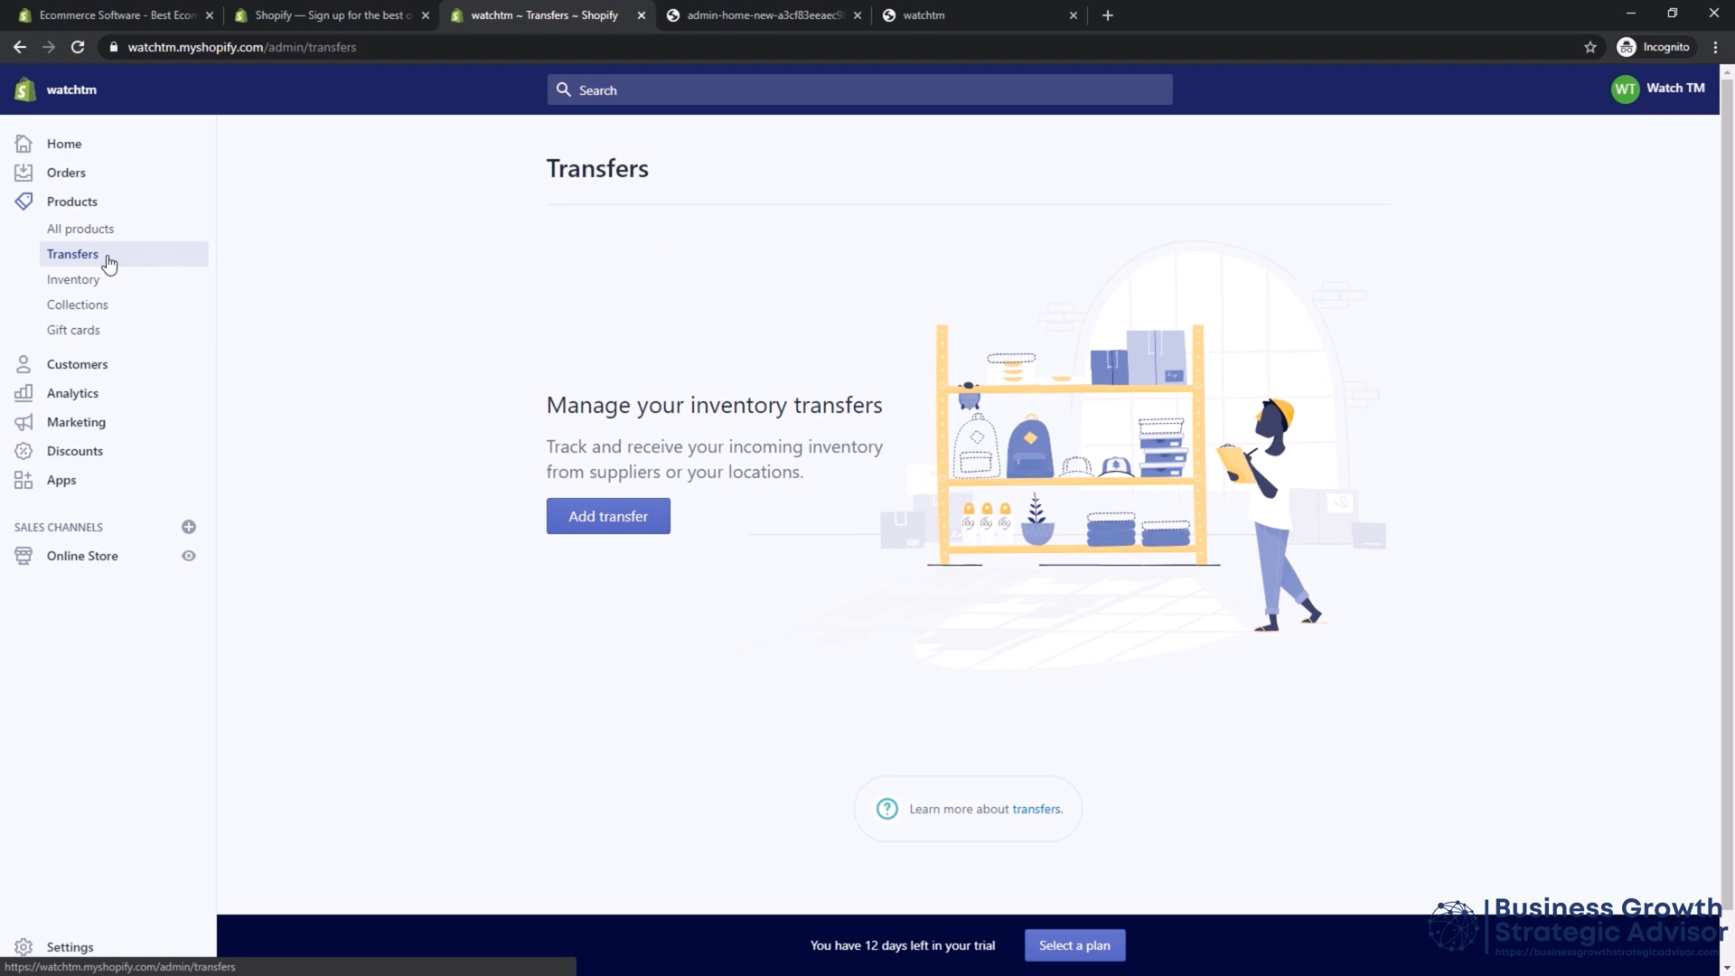
{"action": "left_click", "coordinate": [105, 281]}
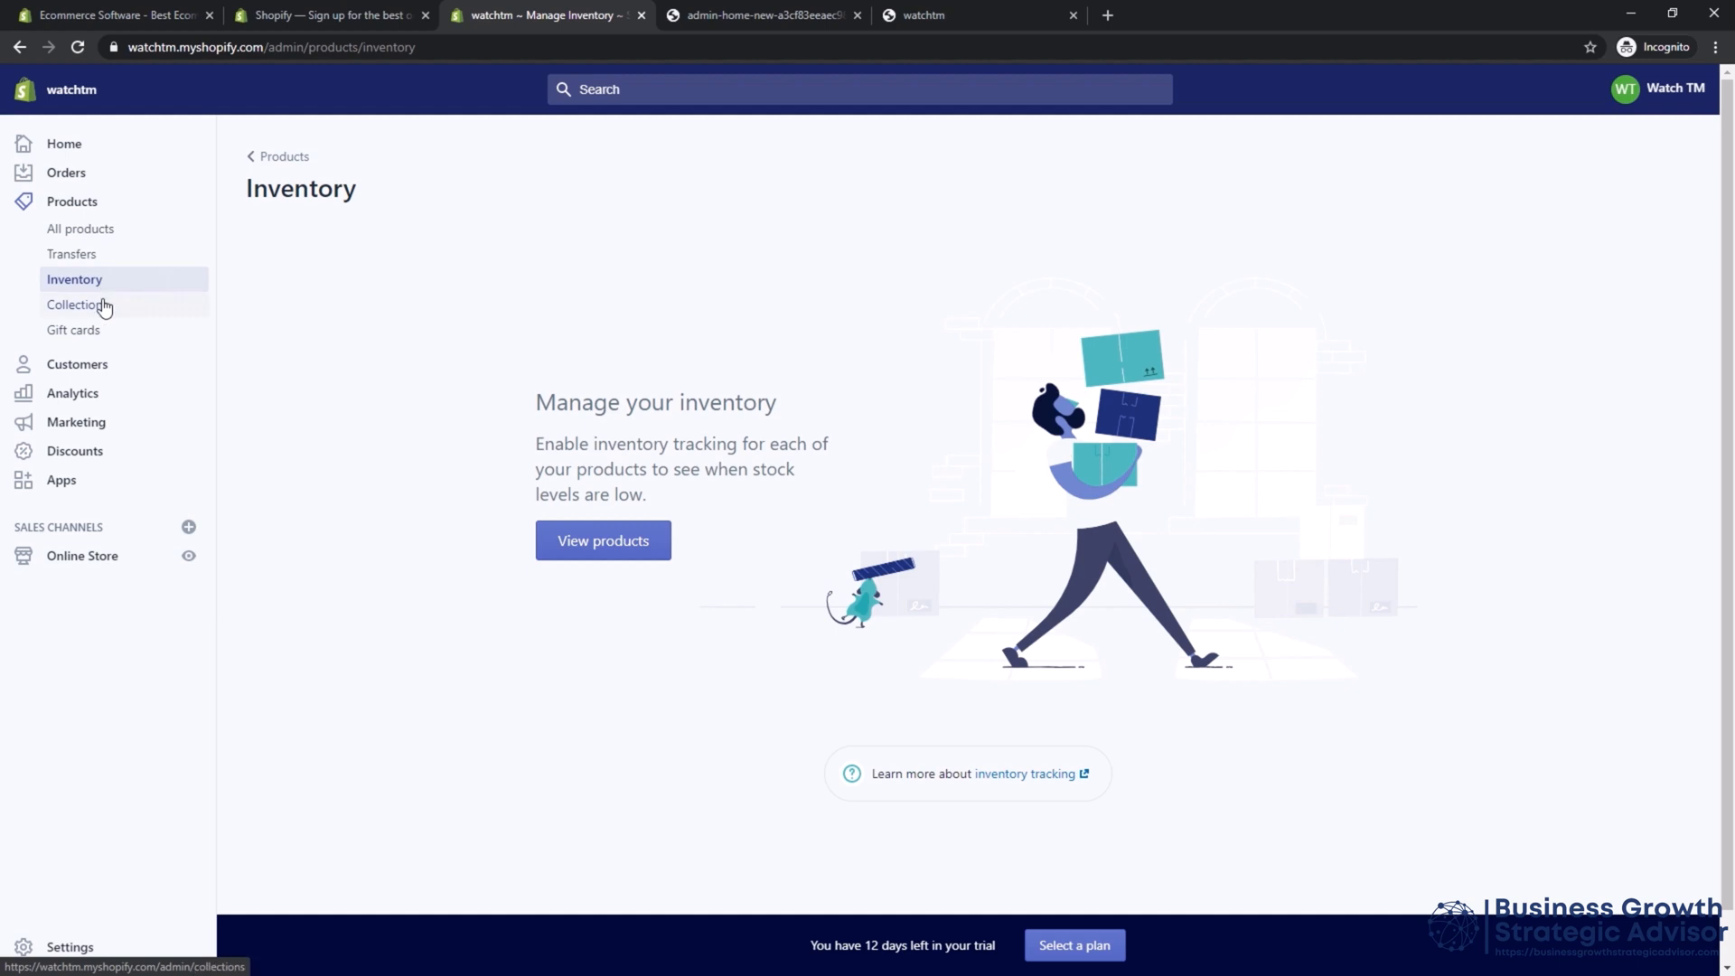
{"action": "left_click", "coordinate": [105, 307]}
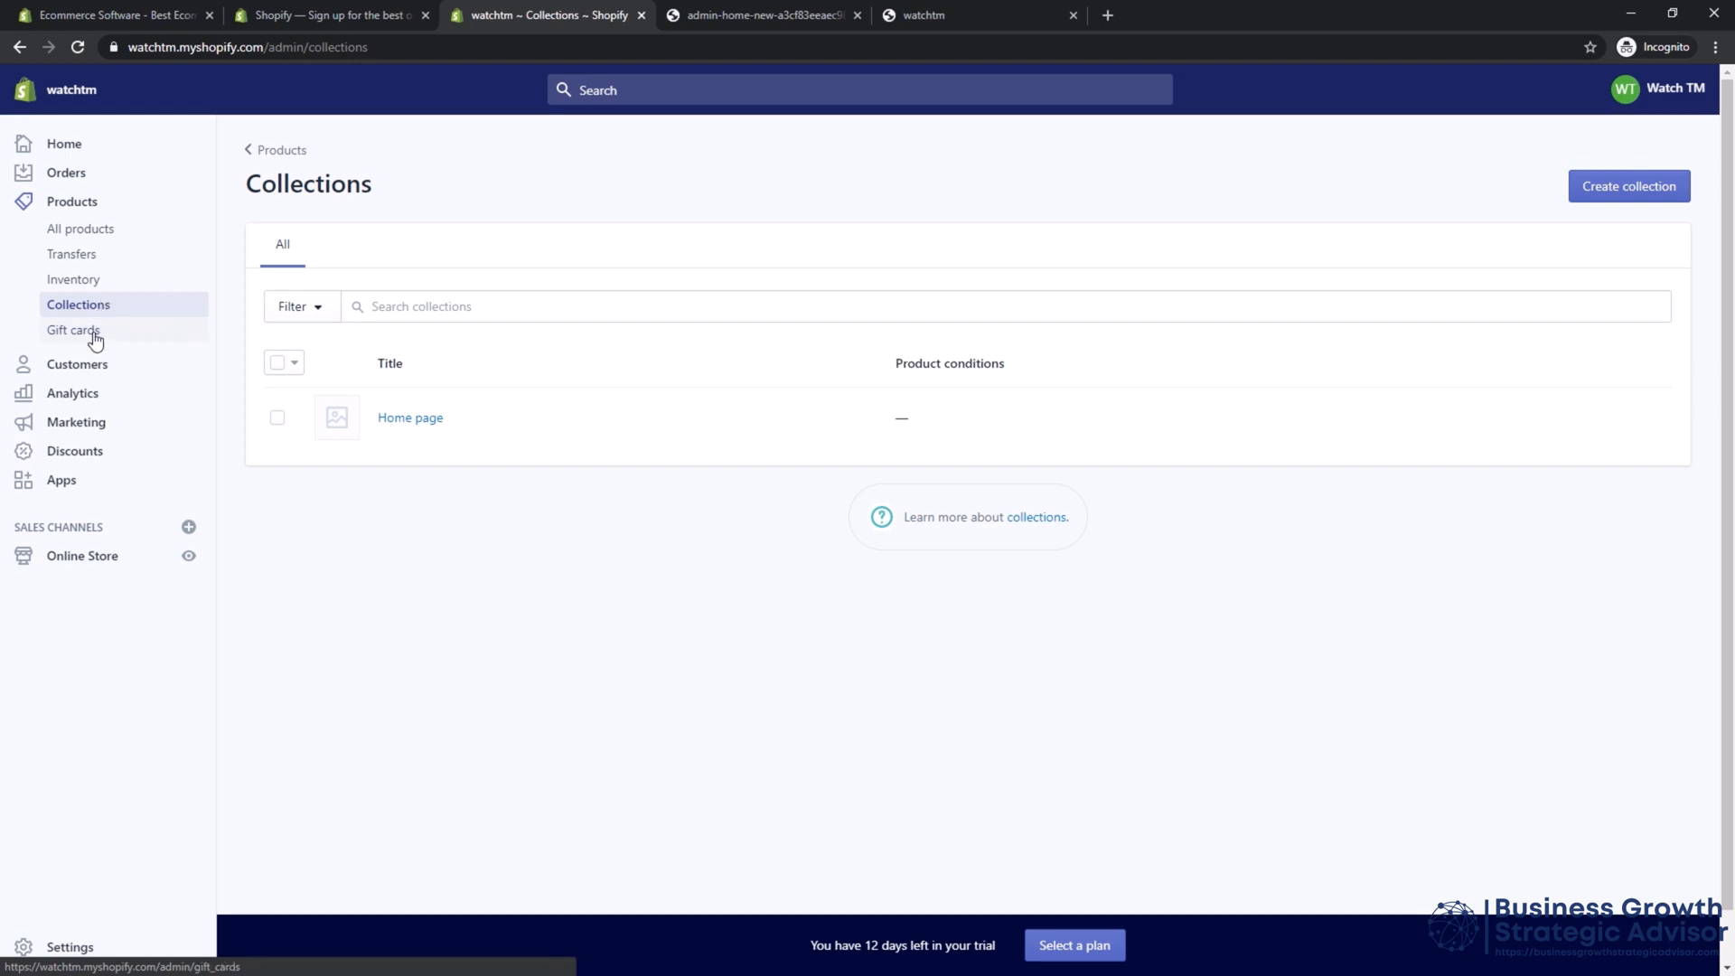
{"action": "left_click", "coordinate": [94, 334]}
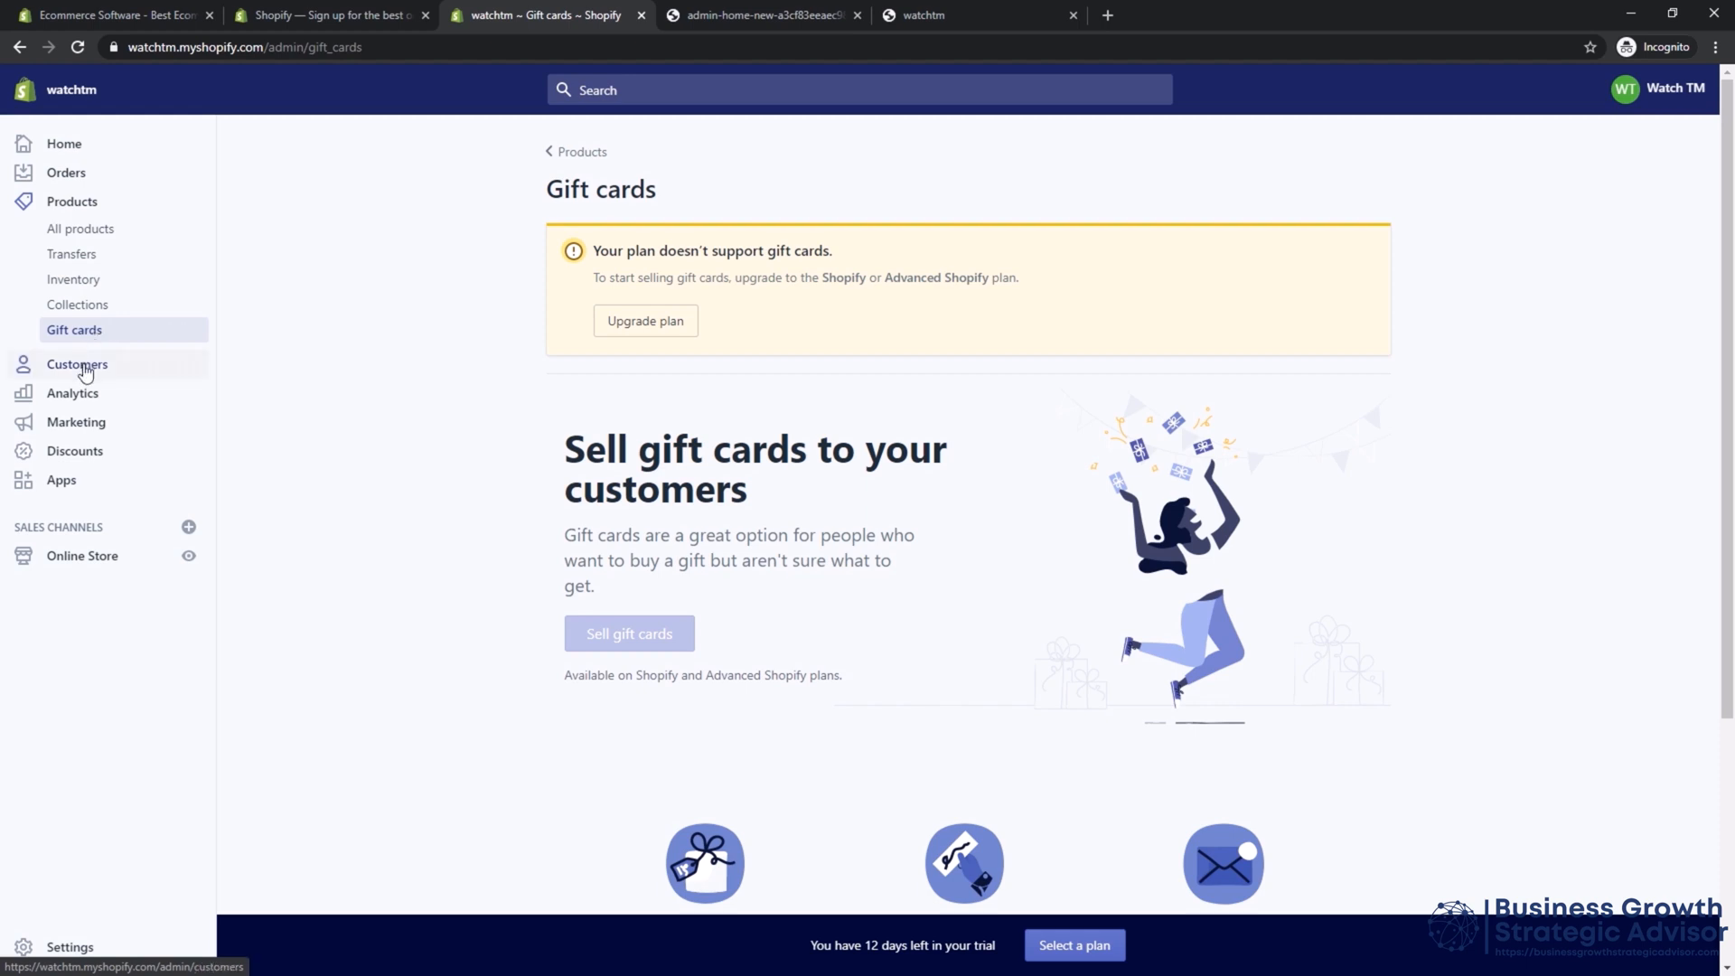
View the Customers page and examine the overview, address and tax fields of the Add customer form.
{"action": "left_click", "coordinate": [85, 368]}
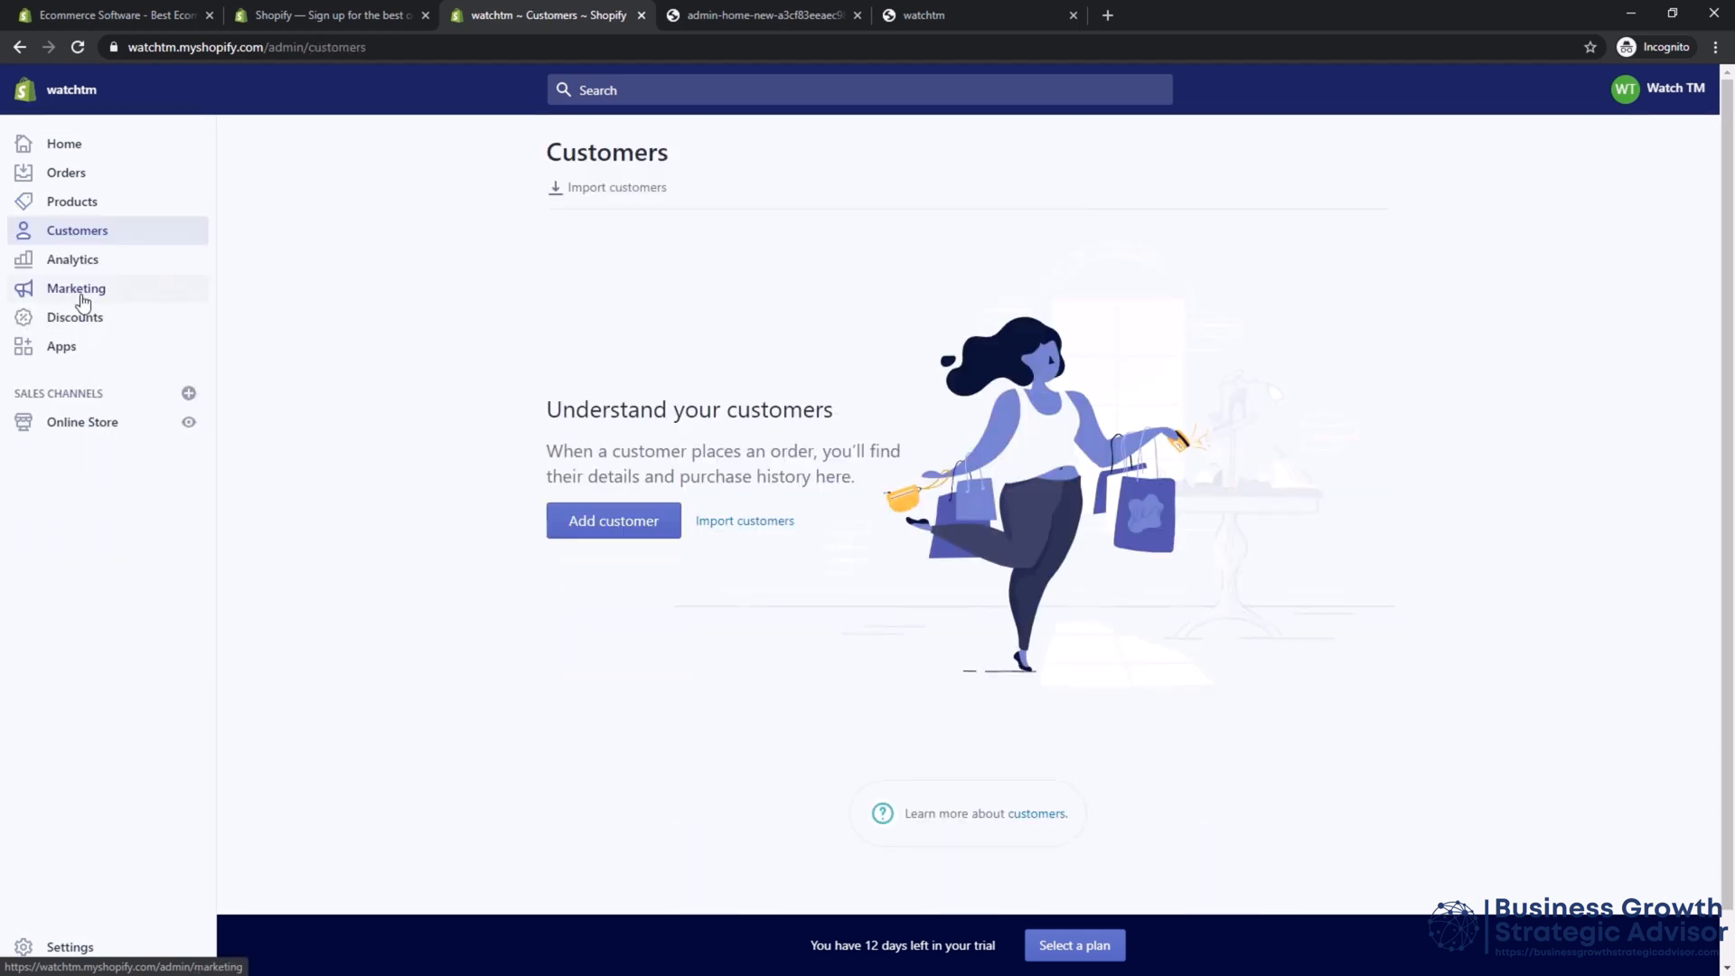
{"action": "left_click", "coordinate": [607, 523]}
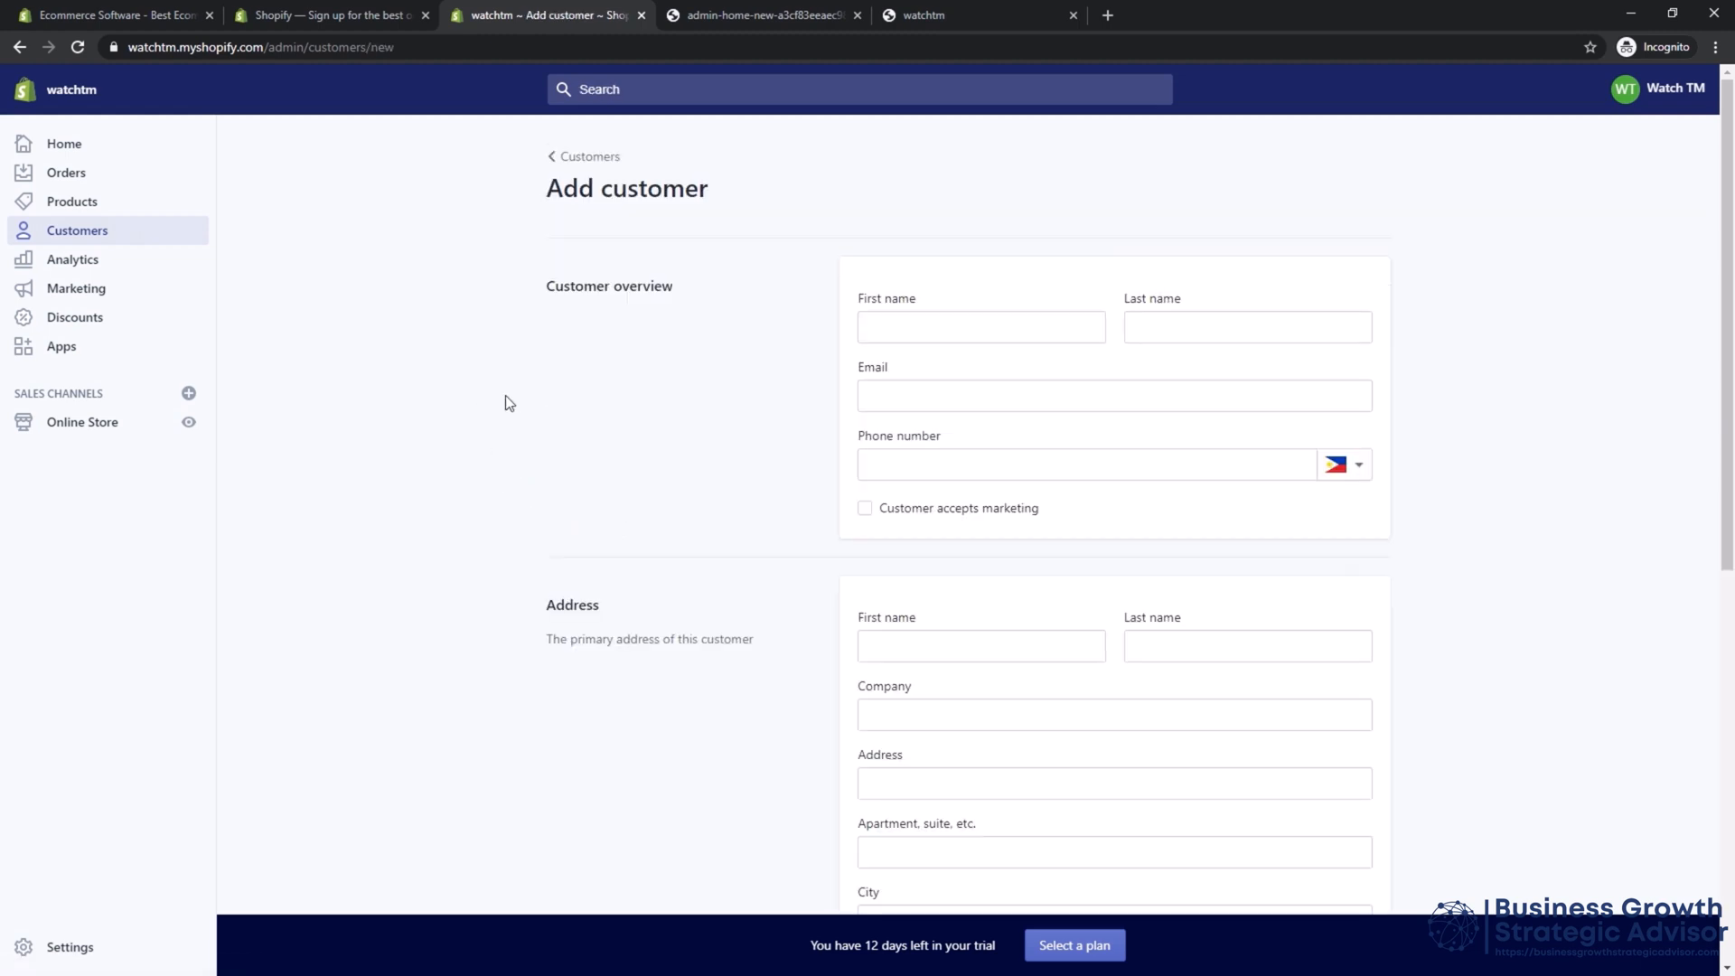
{"action": "scroll", "coordinate": [506, 398], "scroll_direction": "down", "scroll_amount": 5}
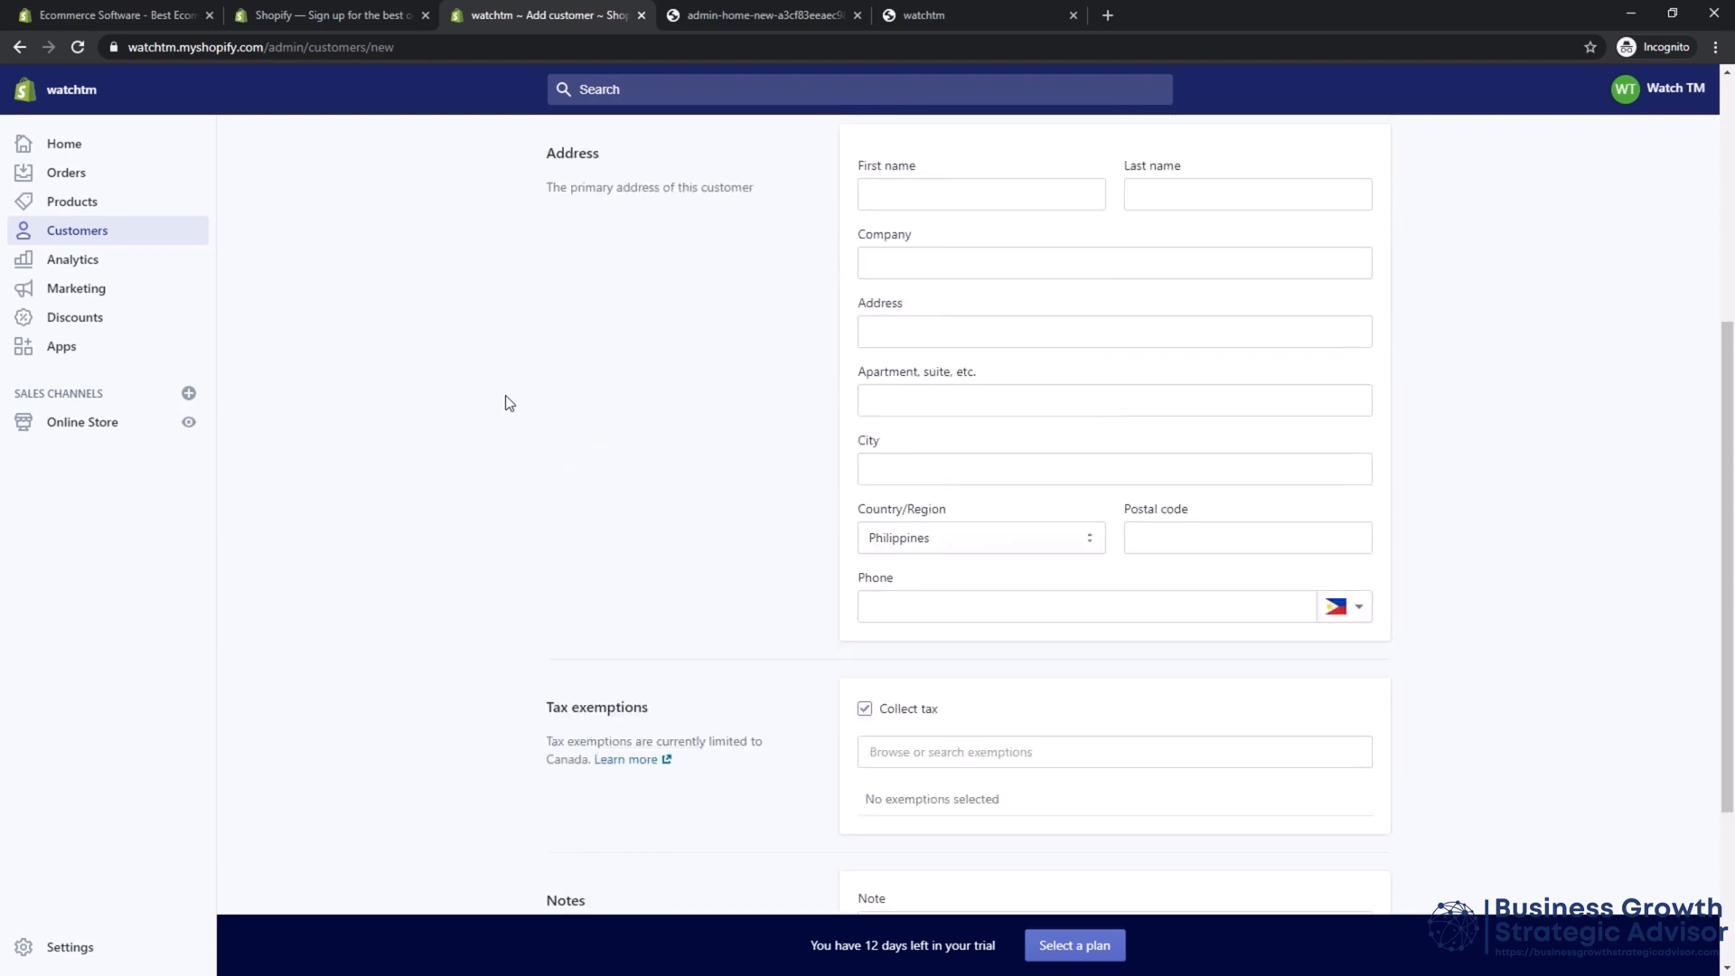
Examine the Analytics overview dashboard with its sales, sessions and orders charts.
{"action": "left_click", "coordinate": [112, 263]}
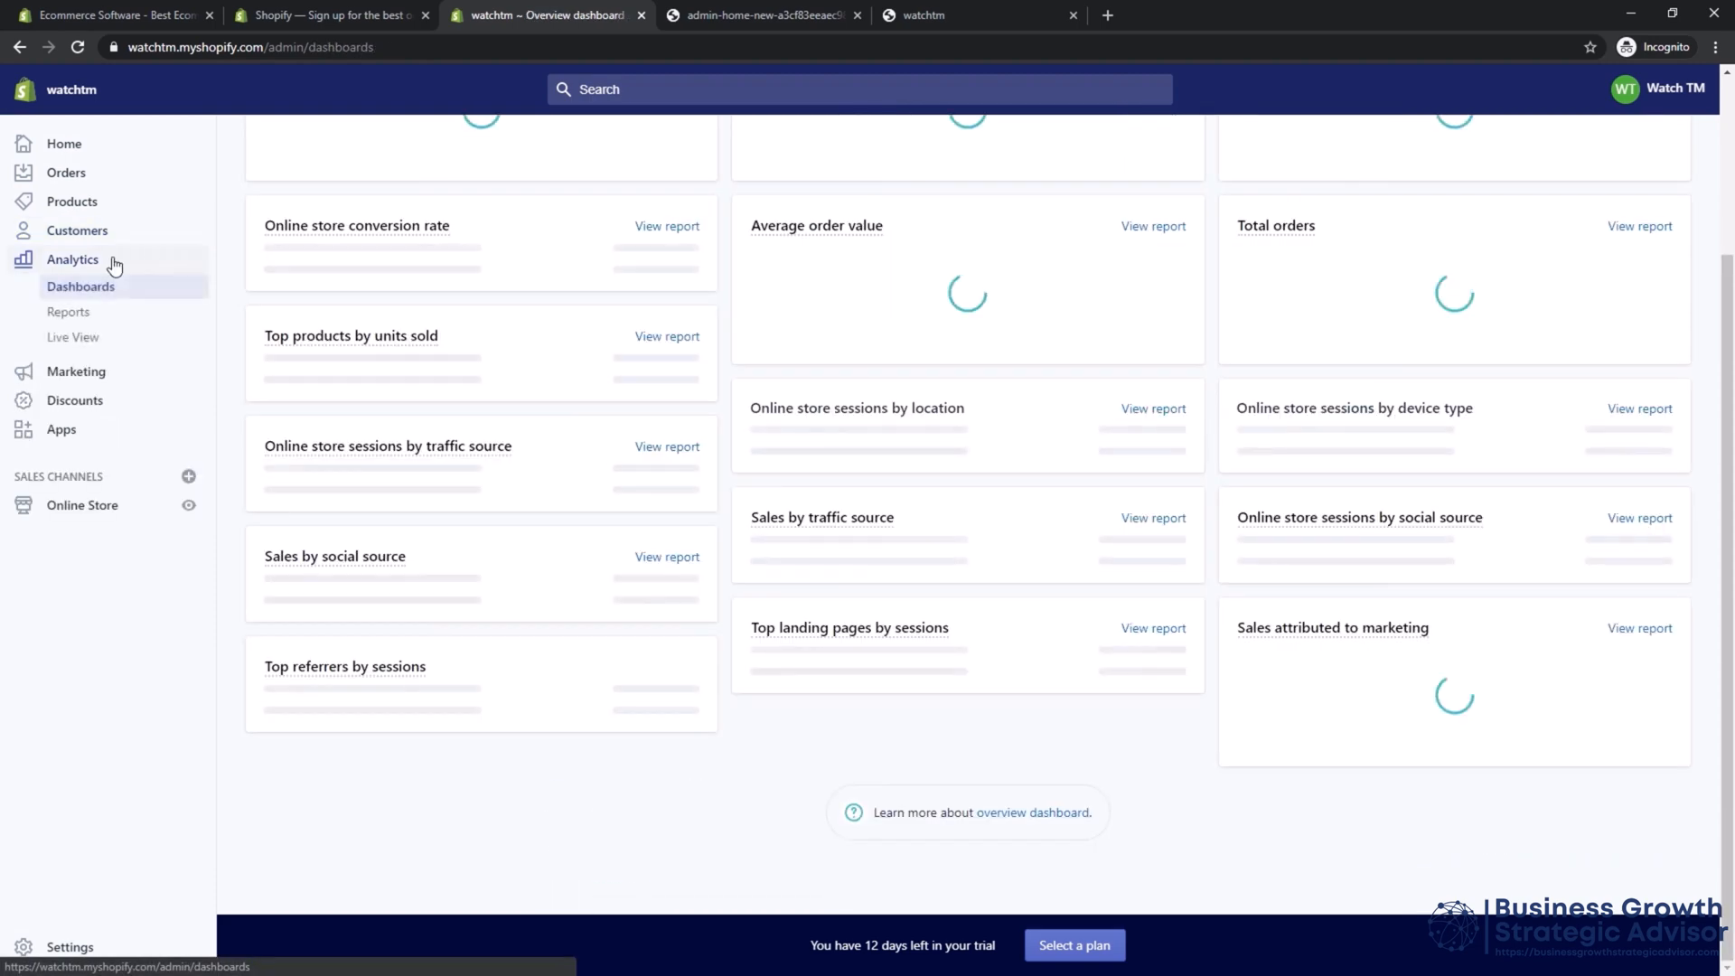
{"action": "scroll", "coordinate": [418, 337], "scroll_direction": "up", "scroll_amount": 5}
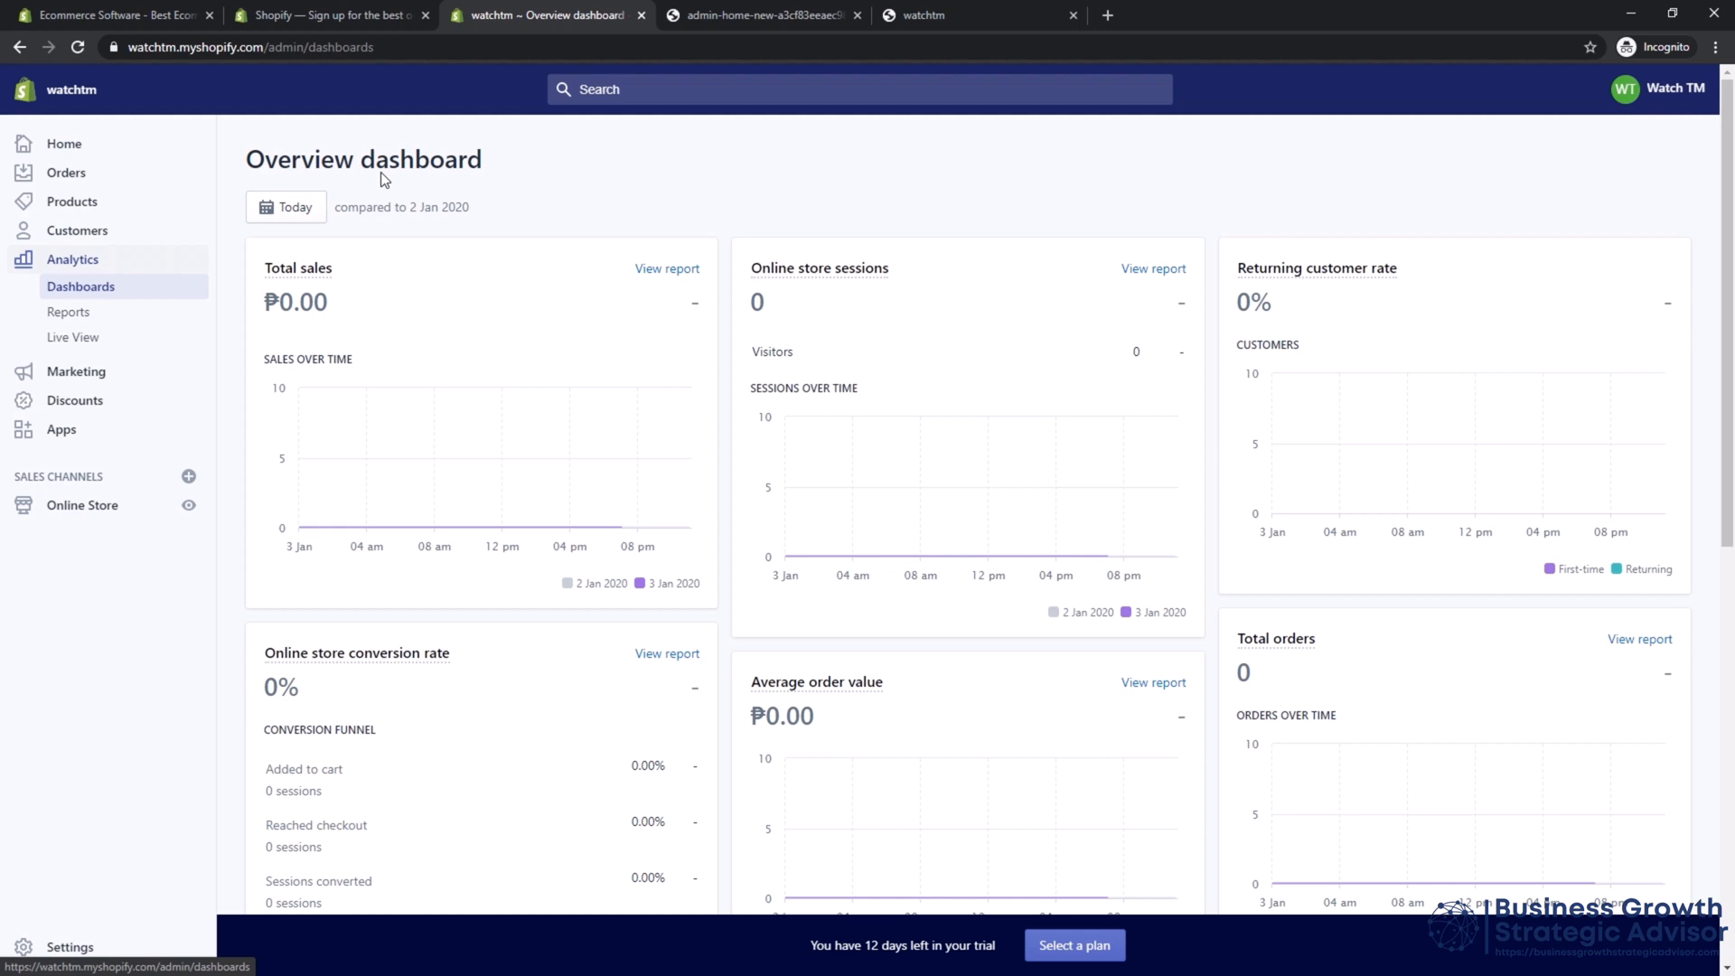
Check the date range control of the Analytics dashboard, and view the Reports and Live View pages.
{"action": "left_click", "coordinate": [296, 217]}
{"action": "left_click", "coordinate": [298, 220]}
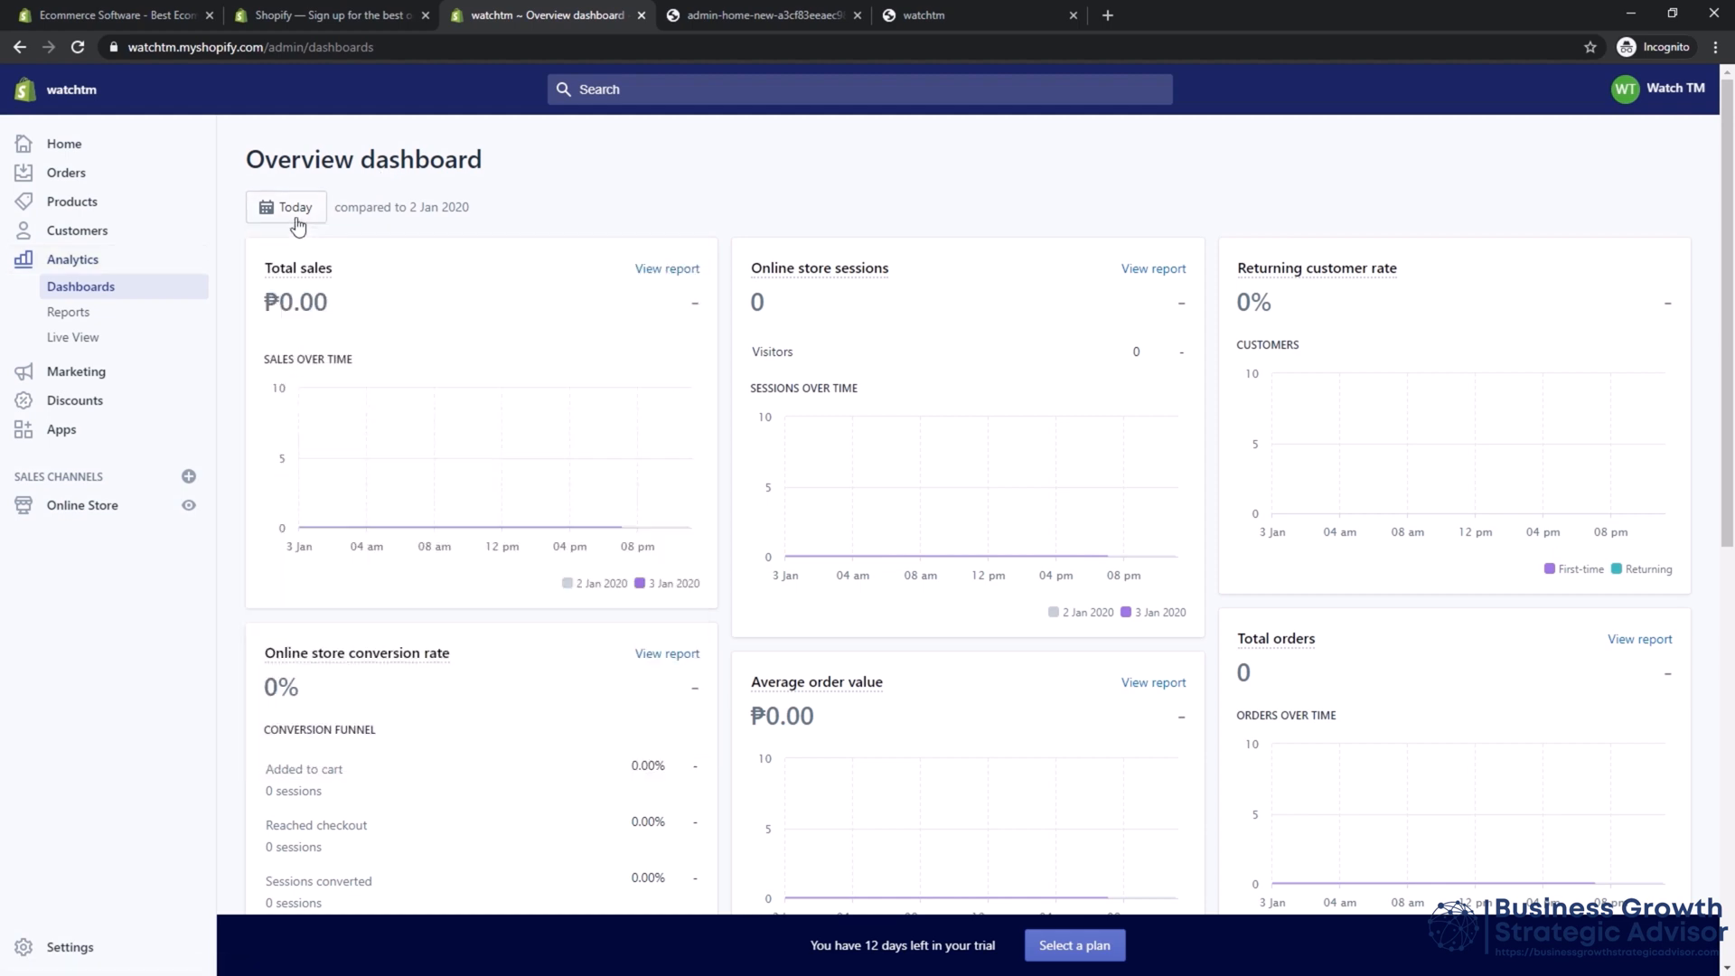
{"action": "left_click", "coordinate": [137, 328]}
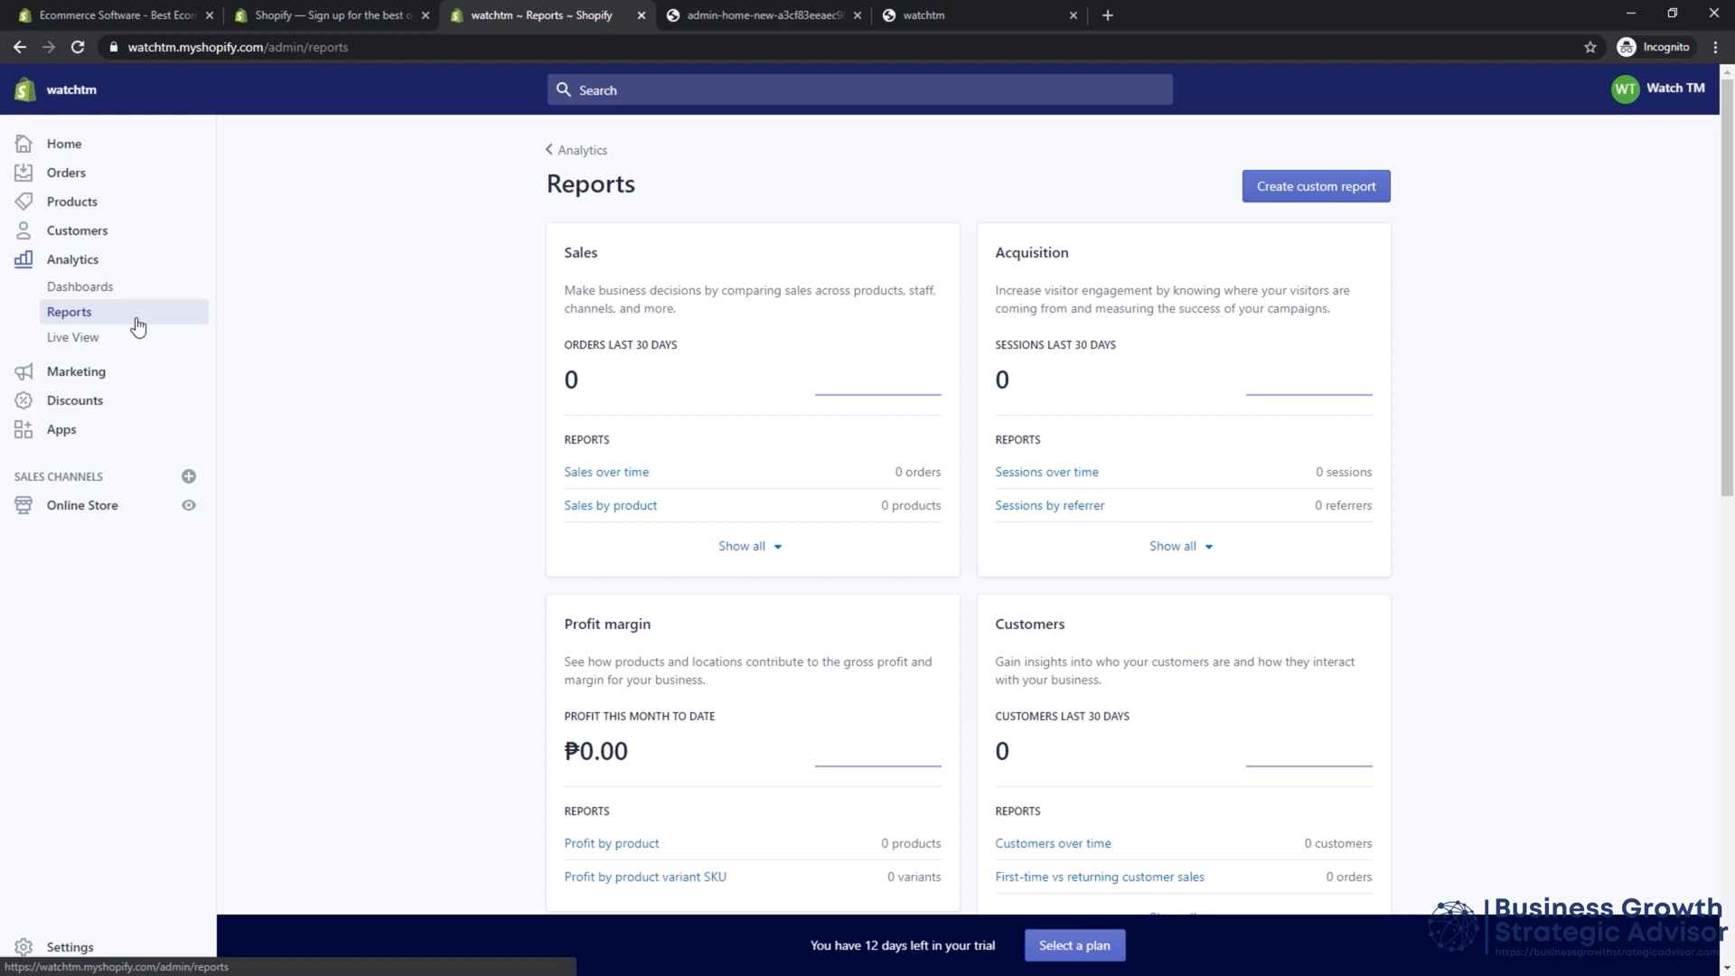
{"action": "left_click", "coordinate": [122, 341]}
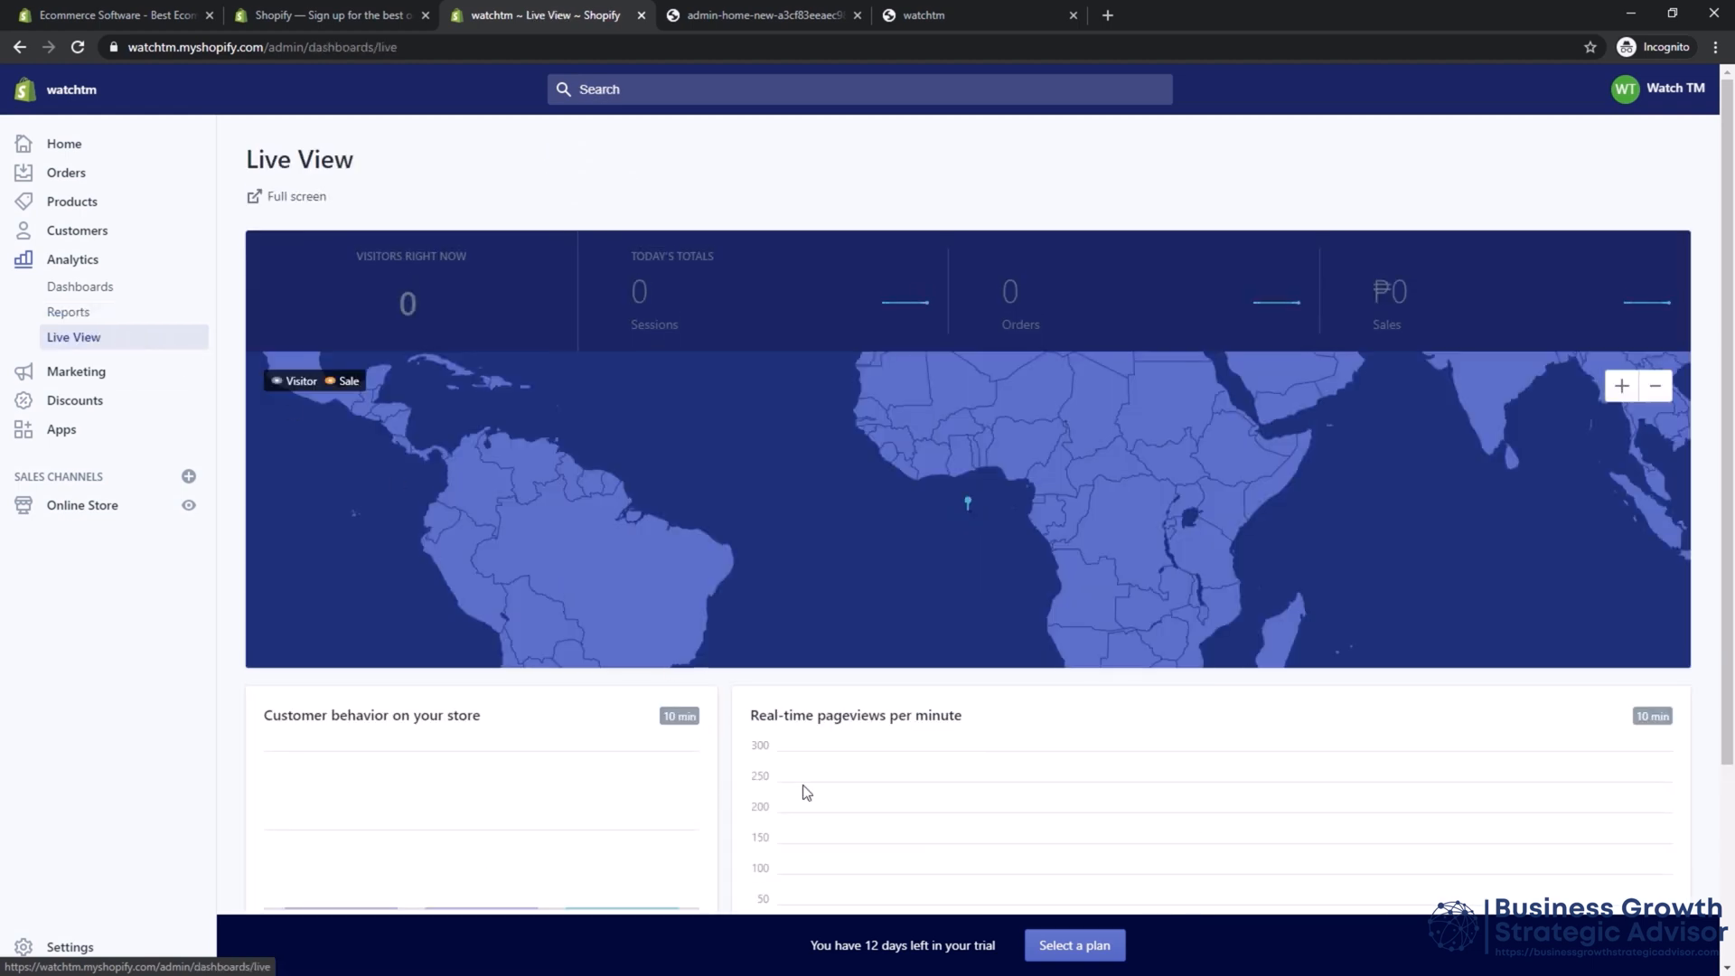
{"action": "scroll", "coordinate": [804, 794], "scroll_direction": "down", "scroll_amount": 2}
{"action": "scroll", "coordinate": [804, 793], "scroll_direction": "up", "scroll_amount": 2}
View the Marketing overview and look through the list of marketing activities that can be created, leaving it without choosing one.
{"action": "left_click", "coordinate": [124, 374]}
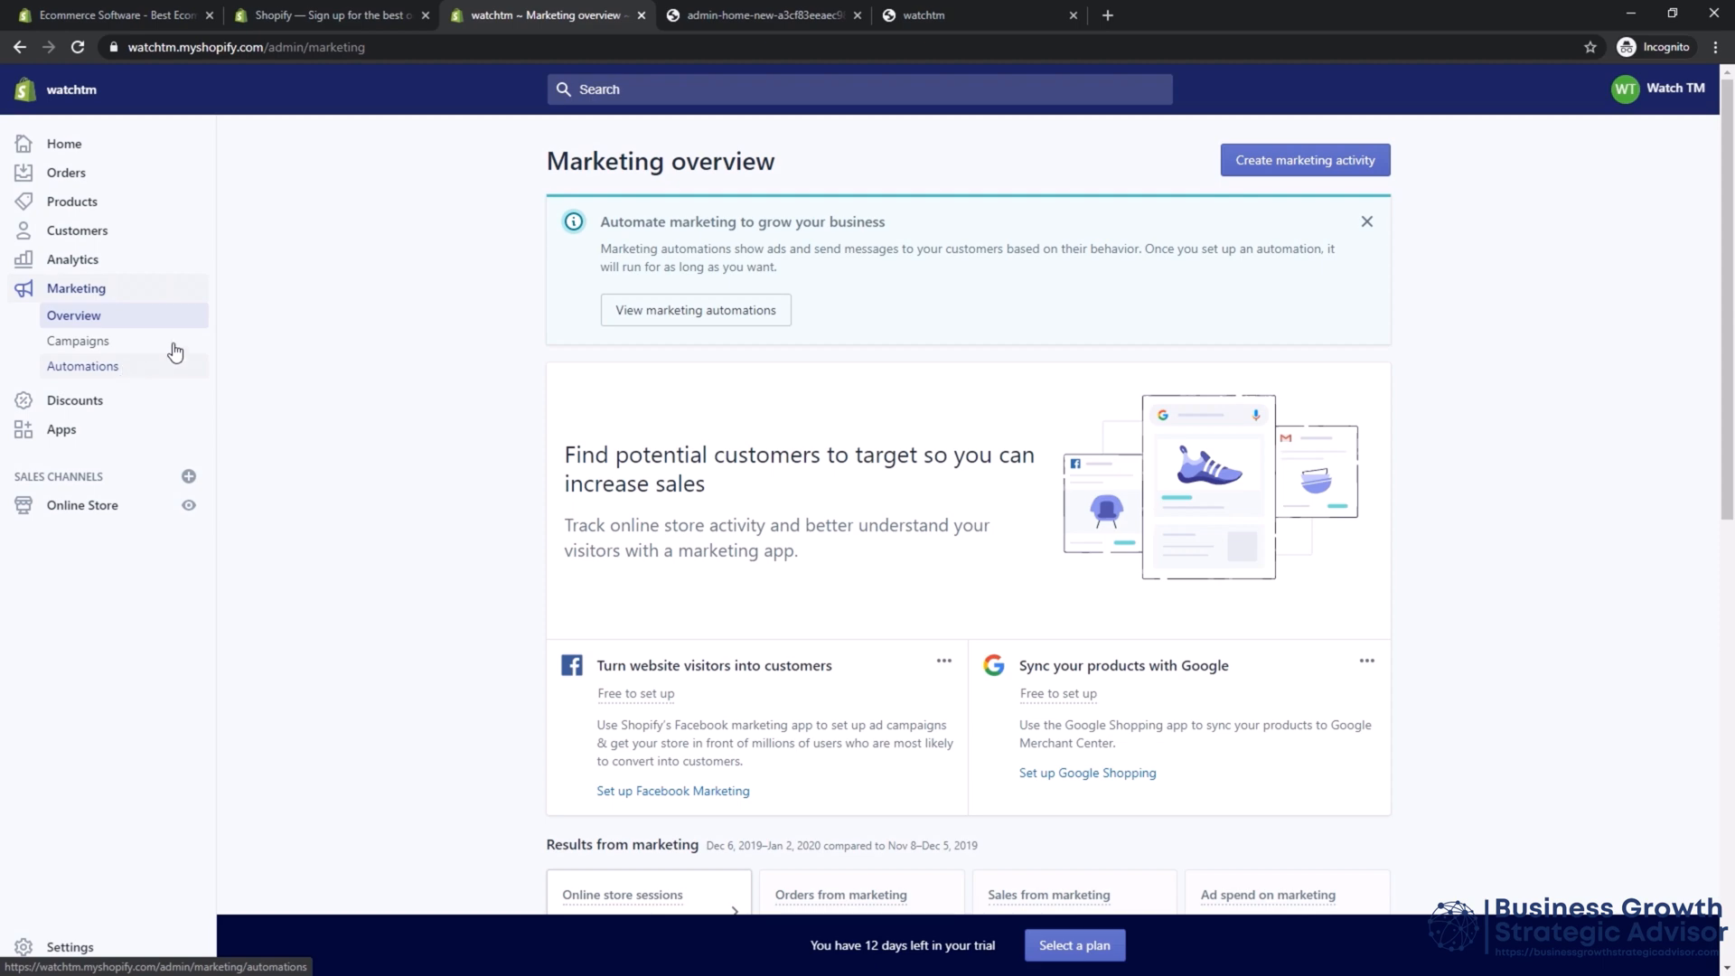
{"action": "left_click", "coordinate": [1223, 164]}
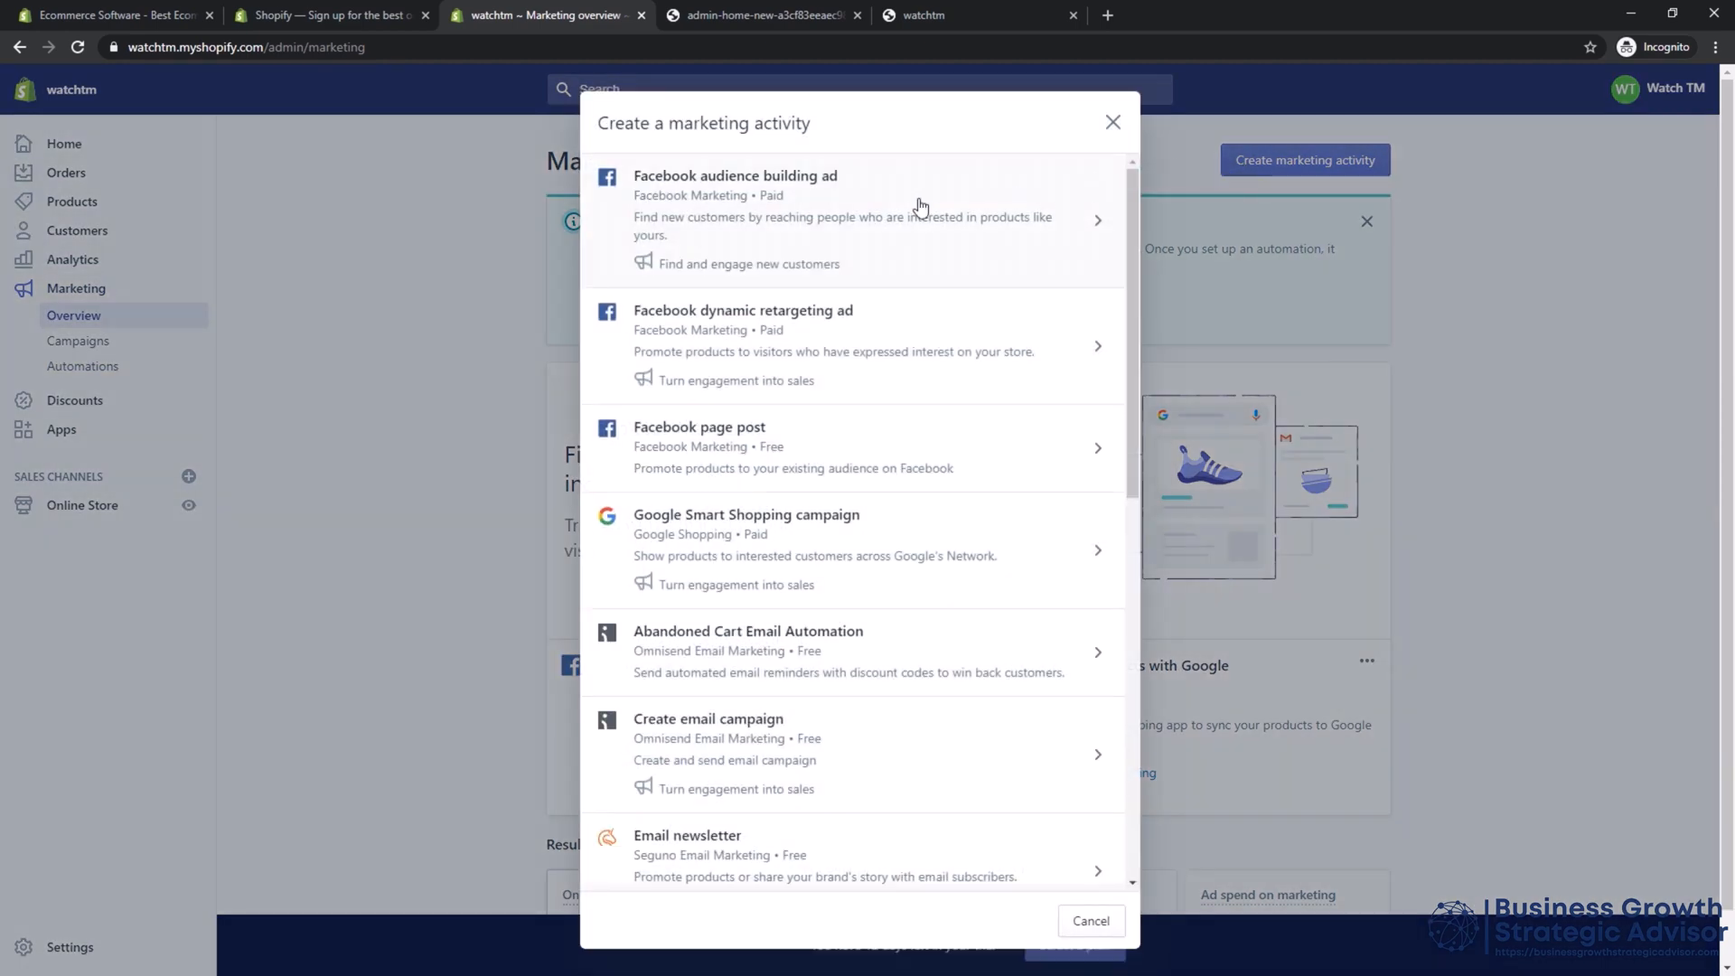
{"action": "scroll", "coordinate": [904, 314], "scroll_direction": "down", "scroll_amount": 5}
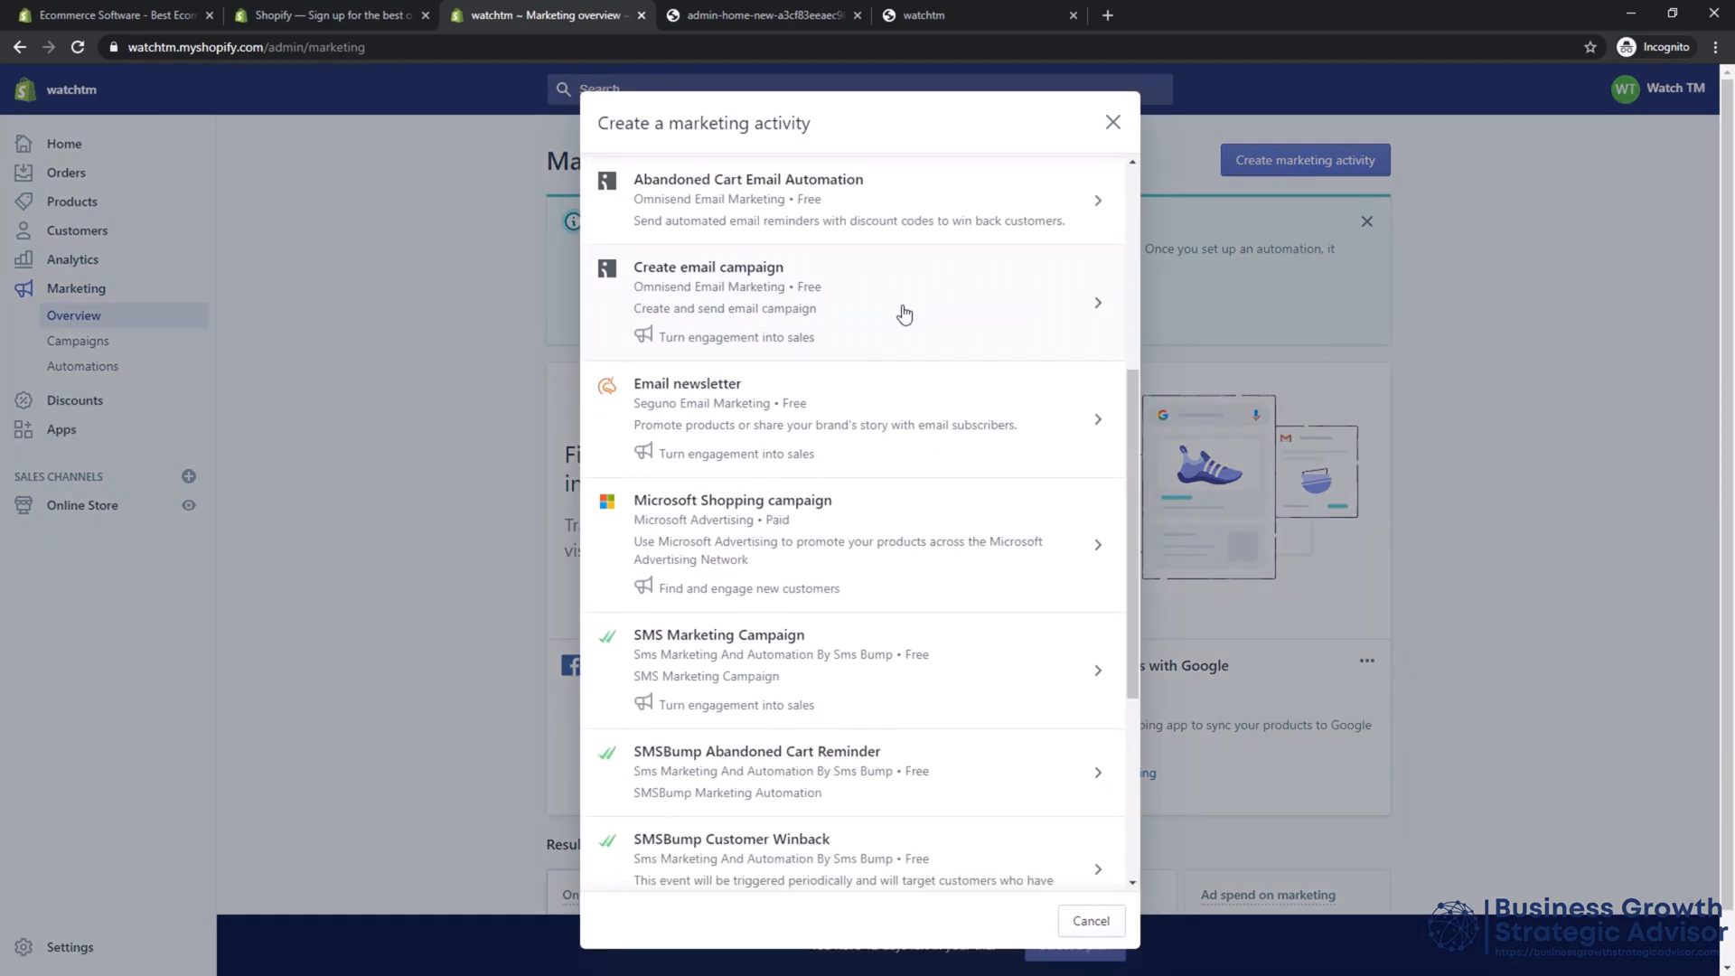
{"action": "scroll", "coordinate": [903, 315], "scroll_direction": "up", "scroll_amount": 5}
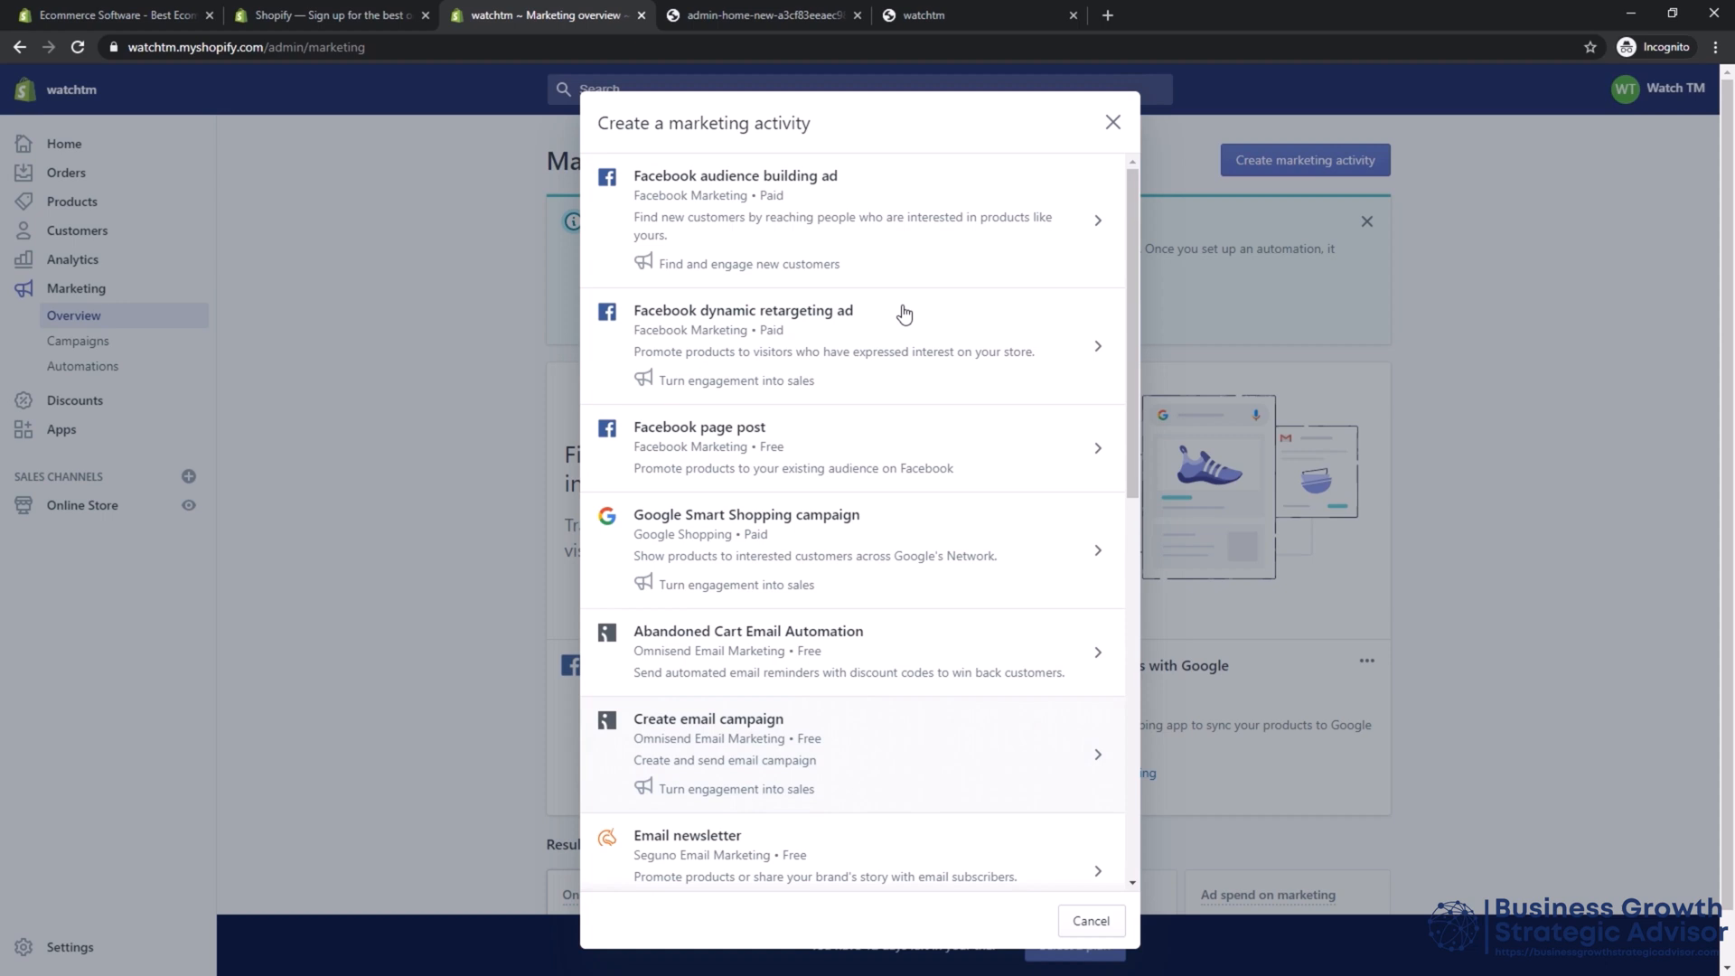
{"action": "left_click", "coordinate": [1117, 124]}
Open the Discounts section and examine the discount code form from its types and value to usage limits and active dates.
{"action": "left_click", "coordinate": [101, 407]}
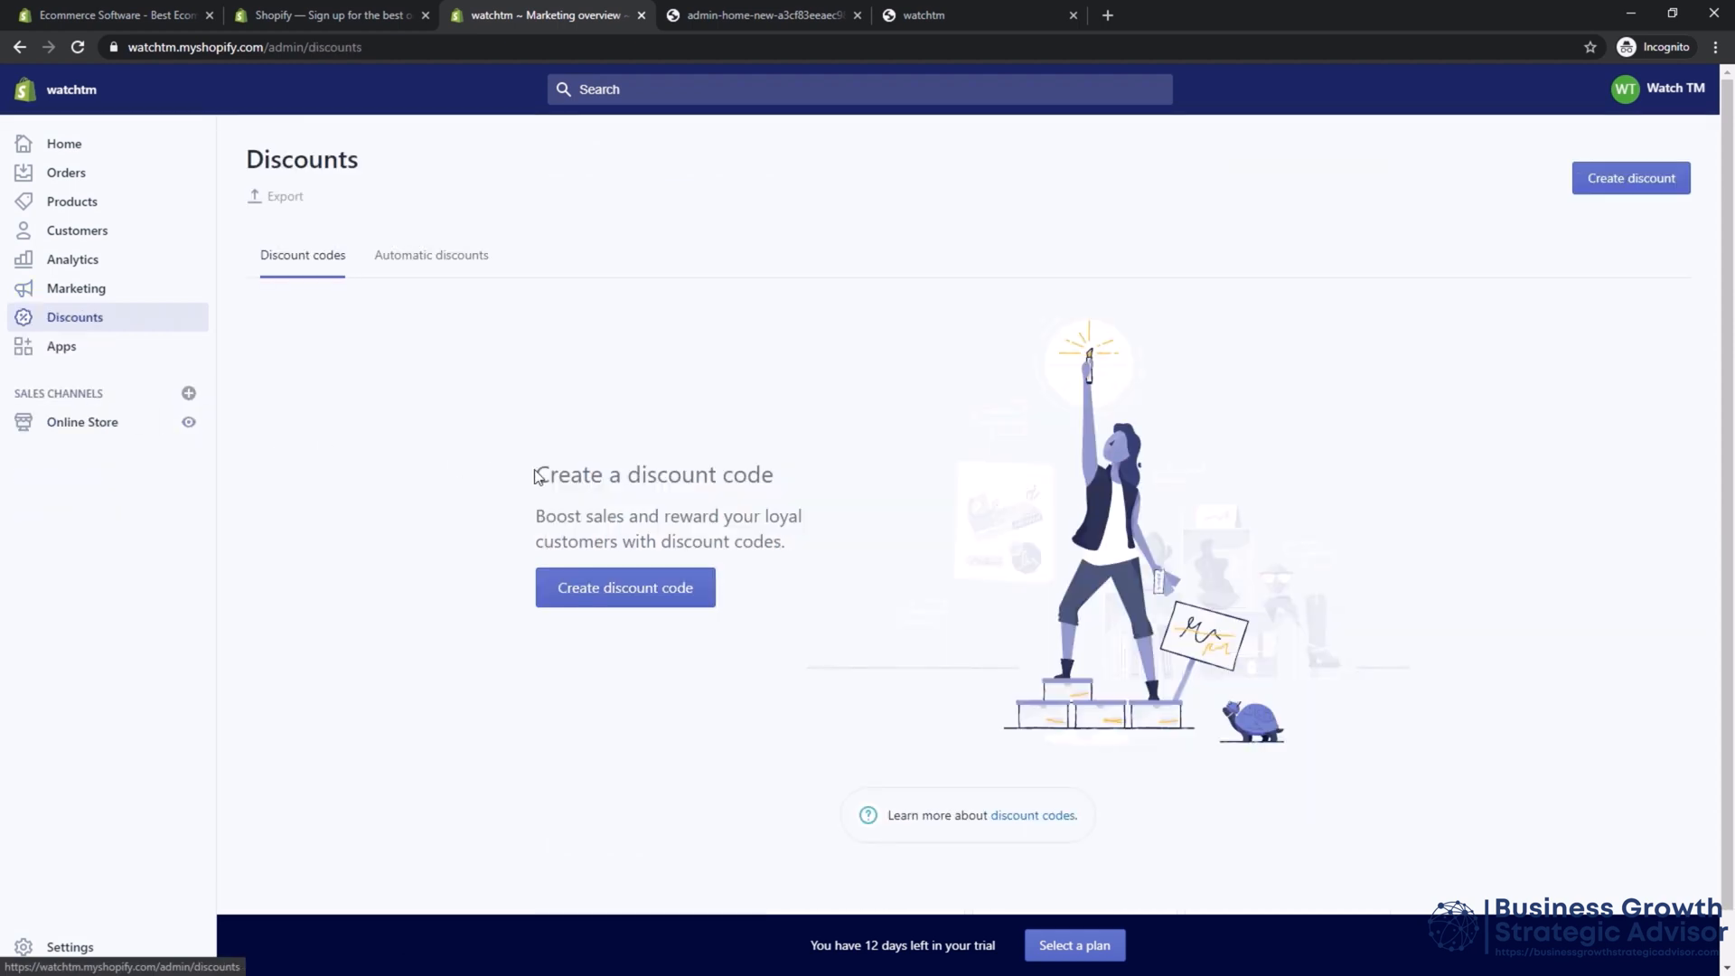
{"action": "left_click", "coordinate": [621, 604]}
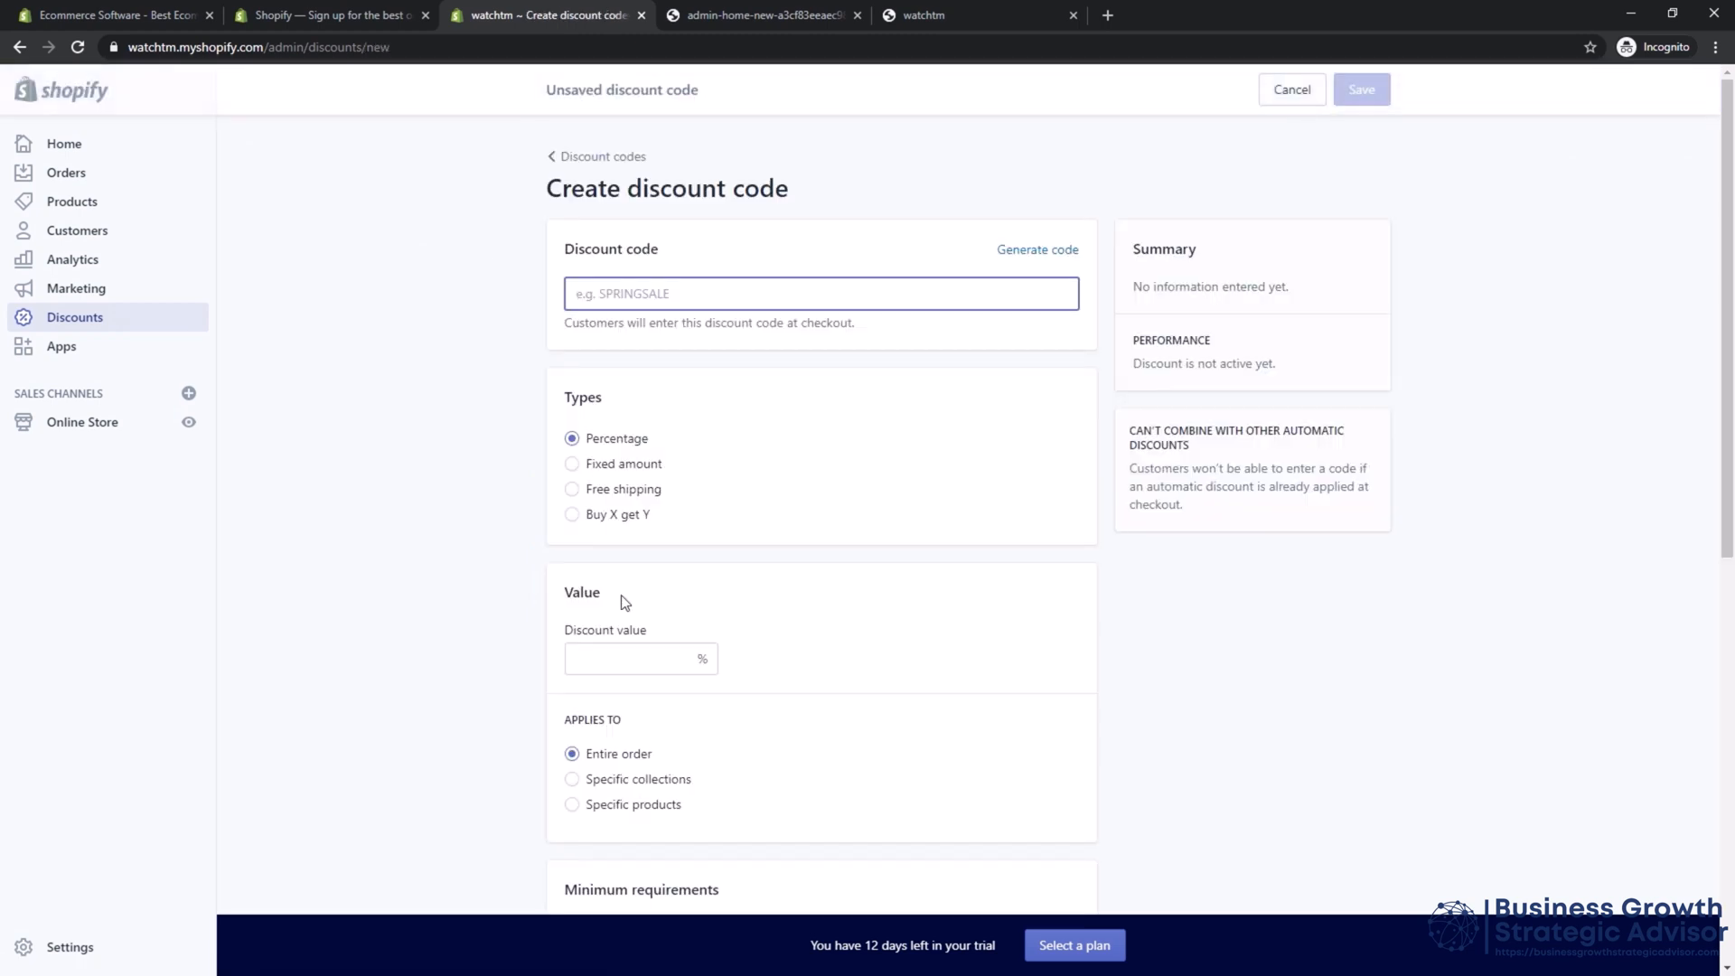
{"action": "scroll", "coordinate": [622, 603], "scroll_direction": "down", "scroll_amount": 3}
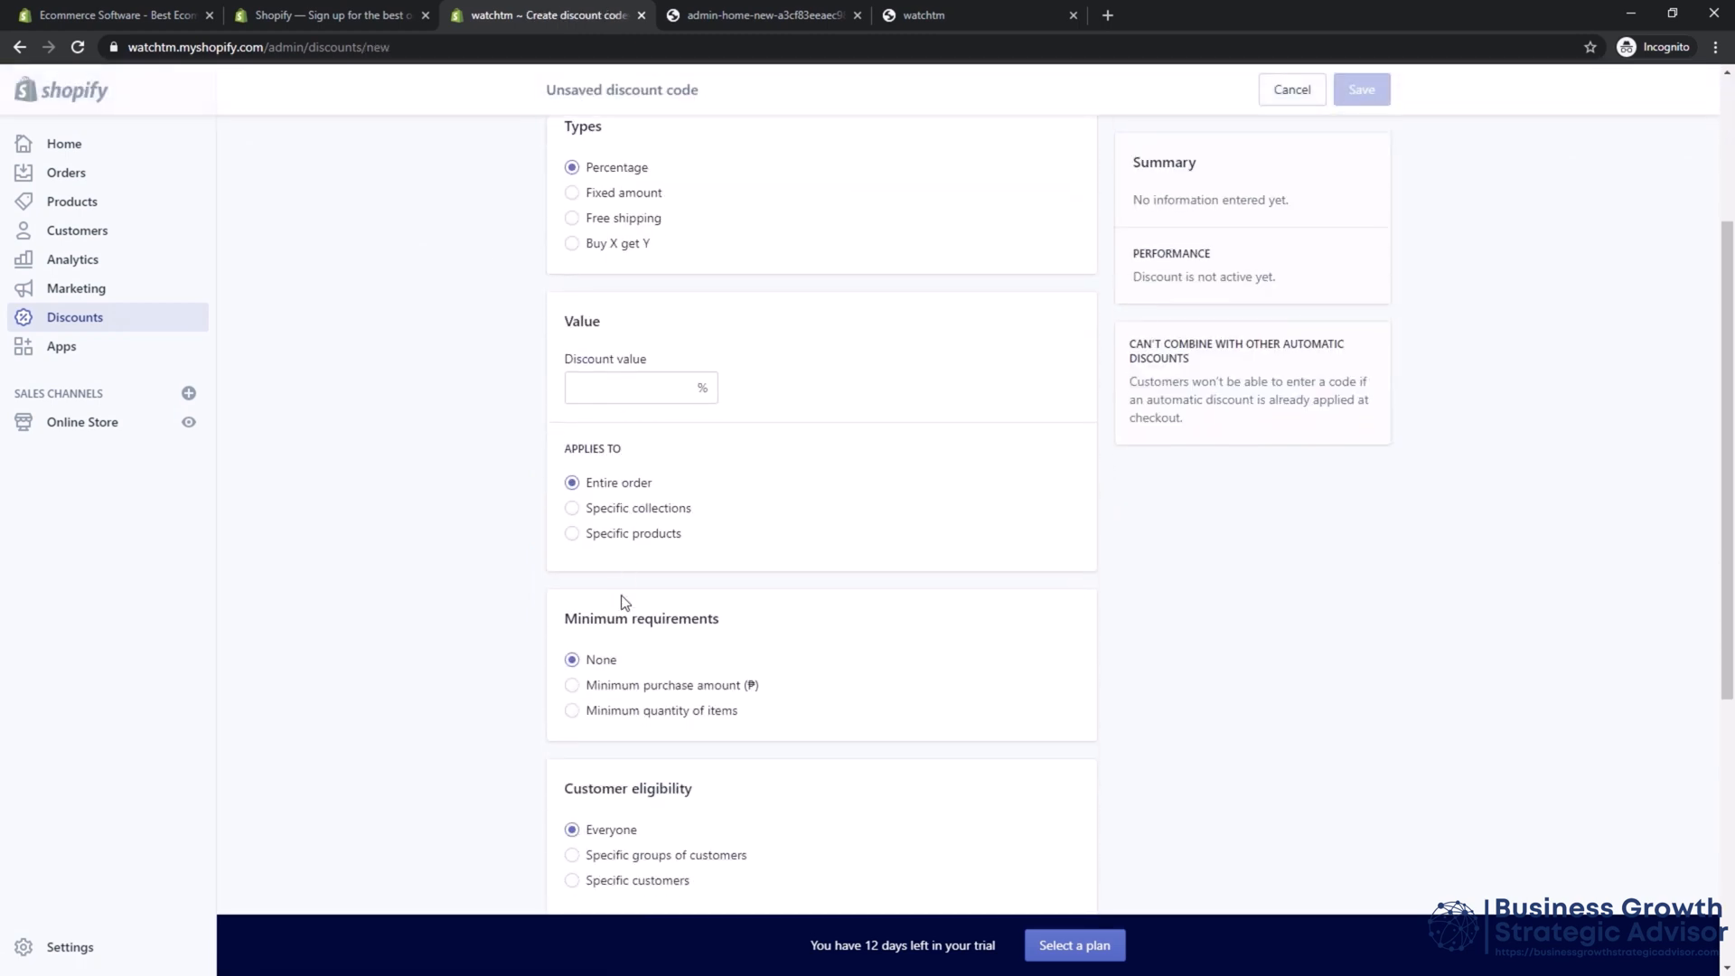
{"action": "scroll", "coordinate": [624, 602], "scroll_direction": "down", "scroll_amount": 5}
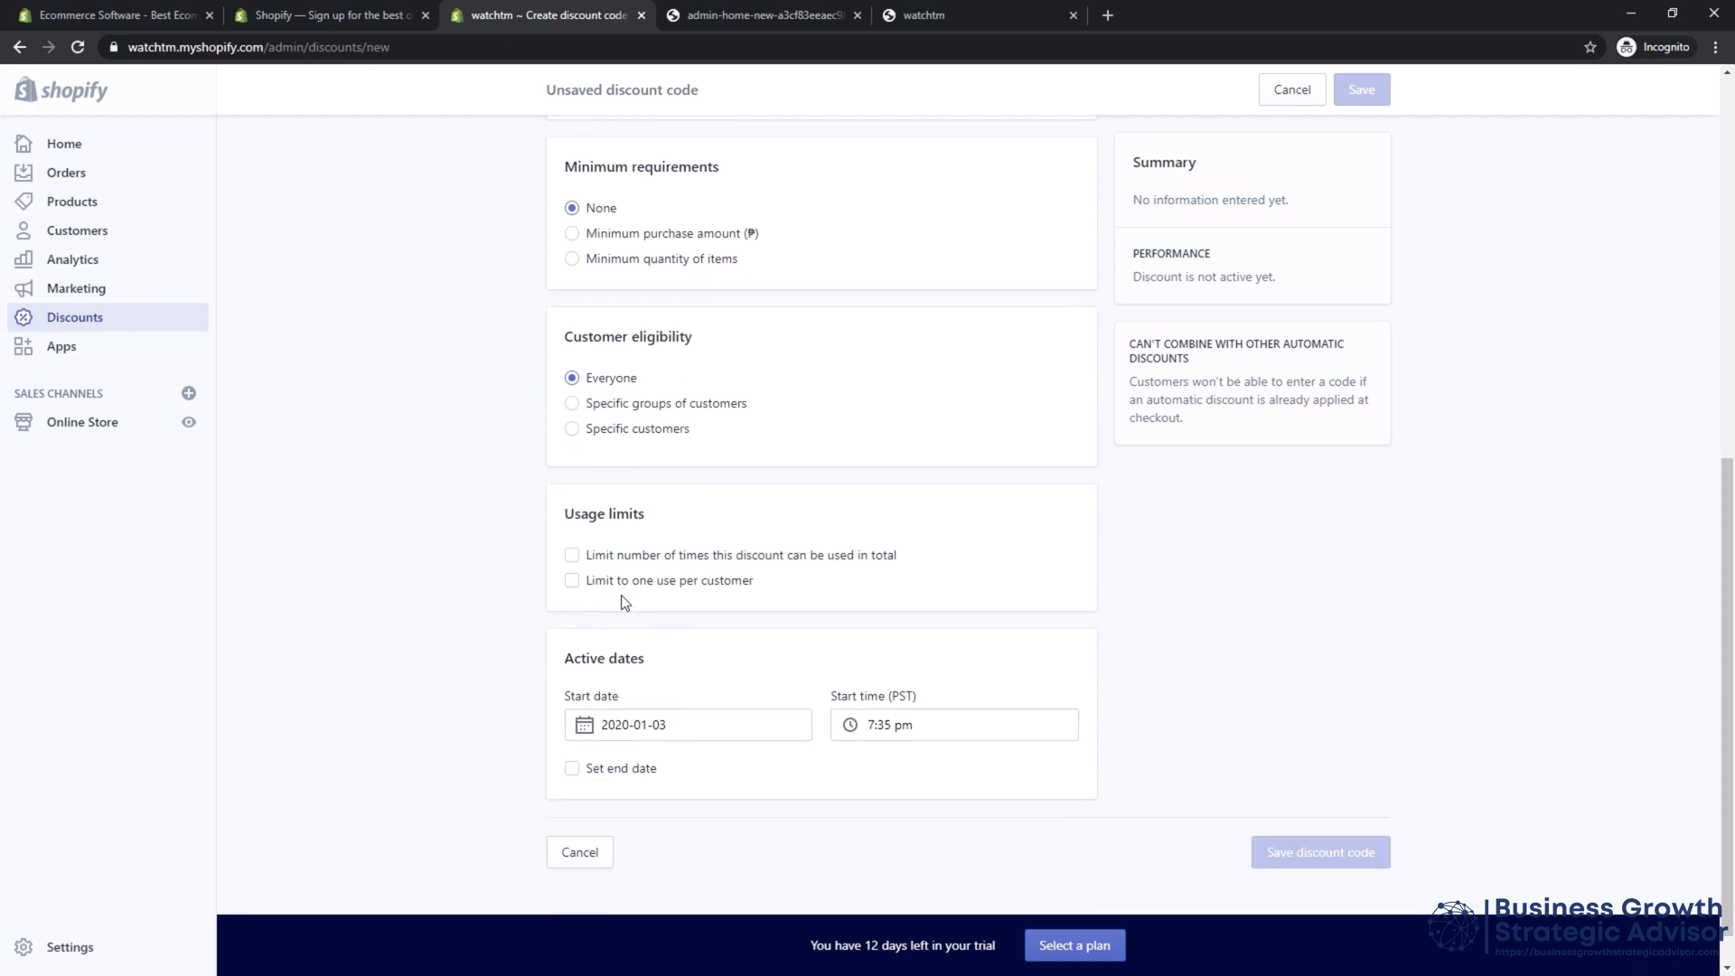
{"action": "scroll", "coordinate": [622, 594], "scroll_direction": "up", "scroll_amount": 8}
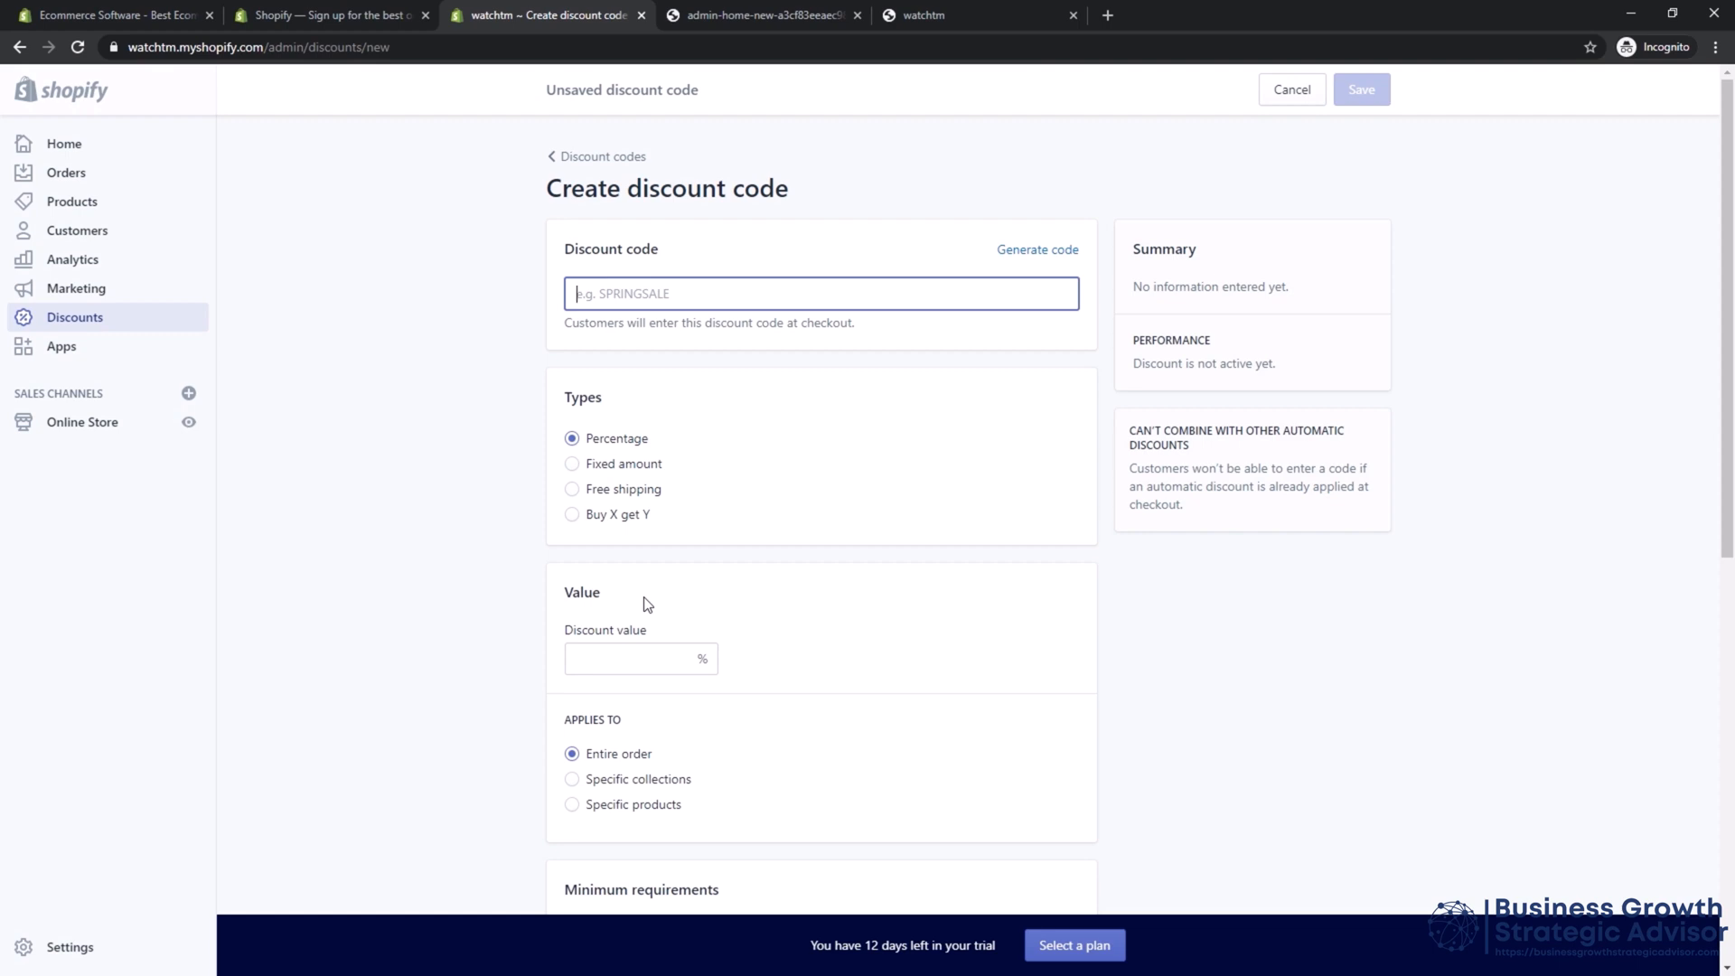
View the Apps page and the list of sales channels that can be added, closing the list without adding any.
{"action": "left_click", "coordinate": [81, 362]}
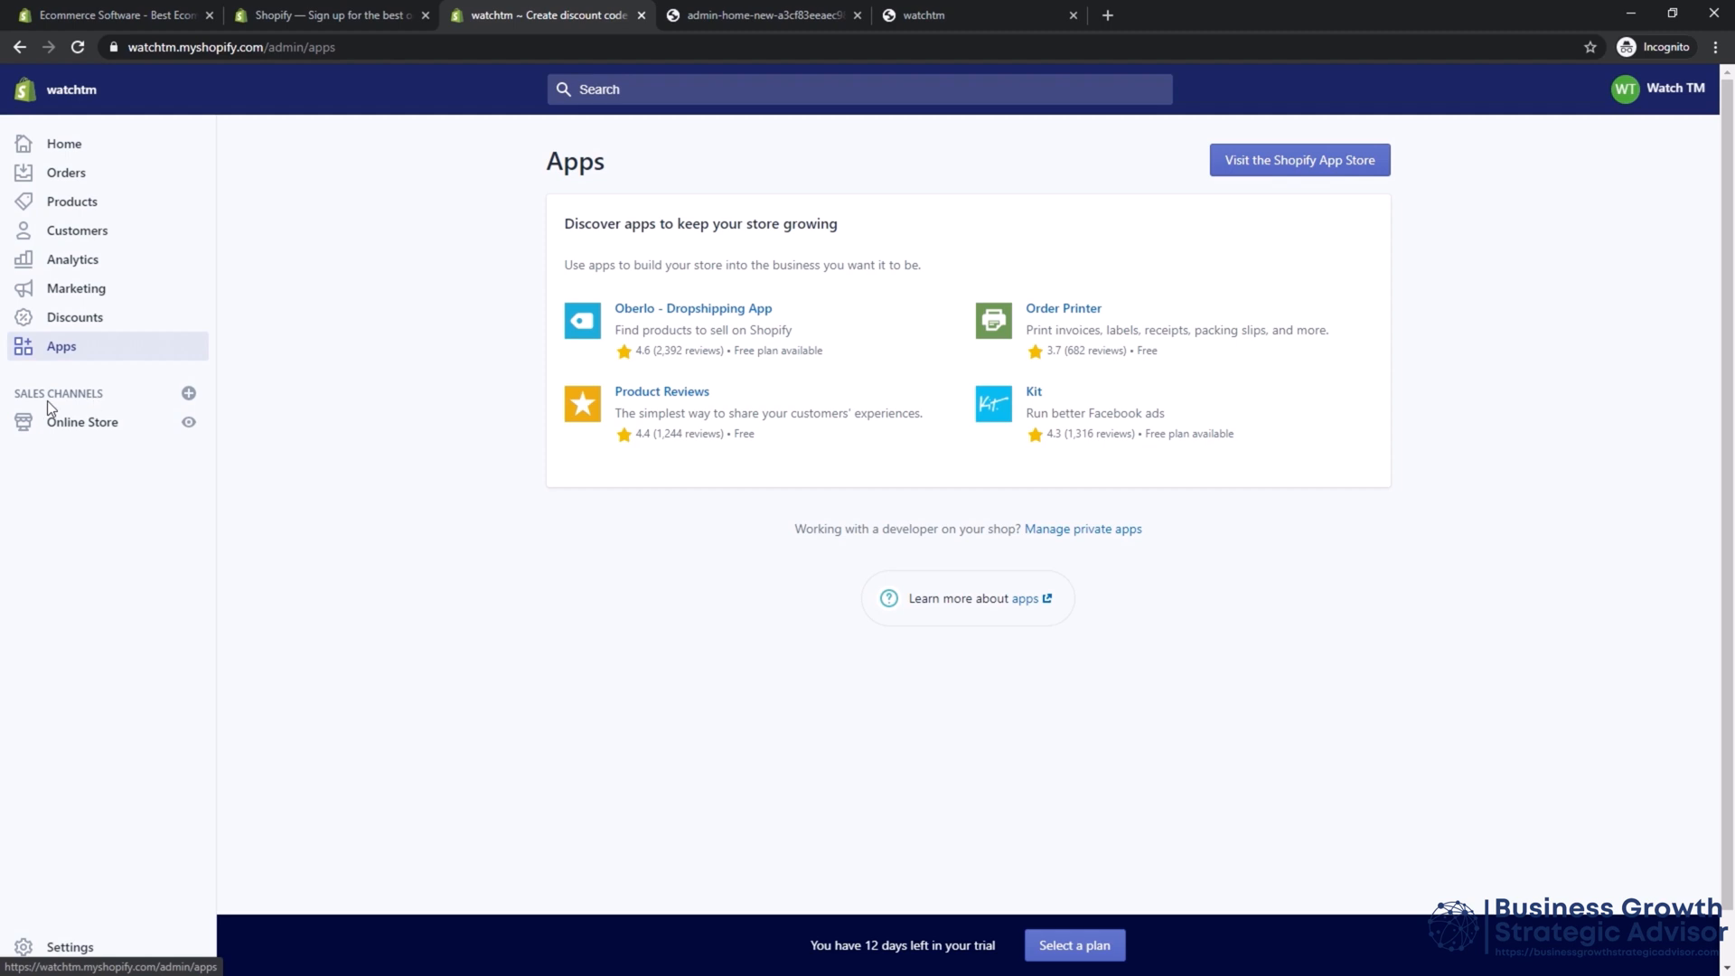
{"action": "left_click", "coordinate": [186, 397]}
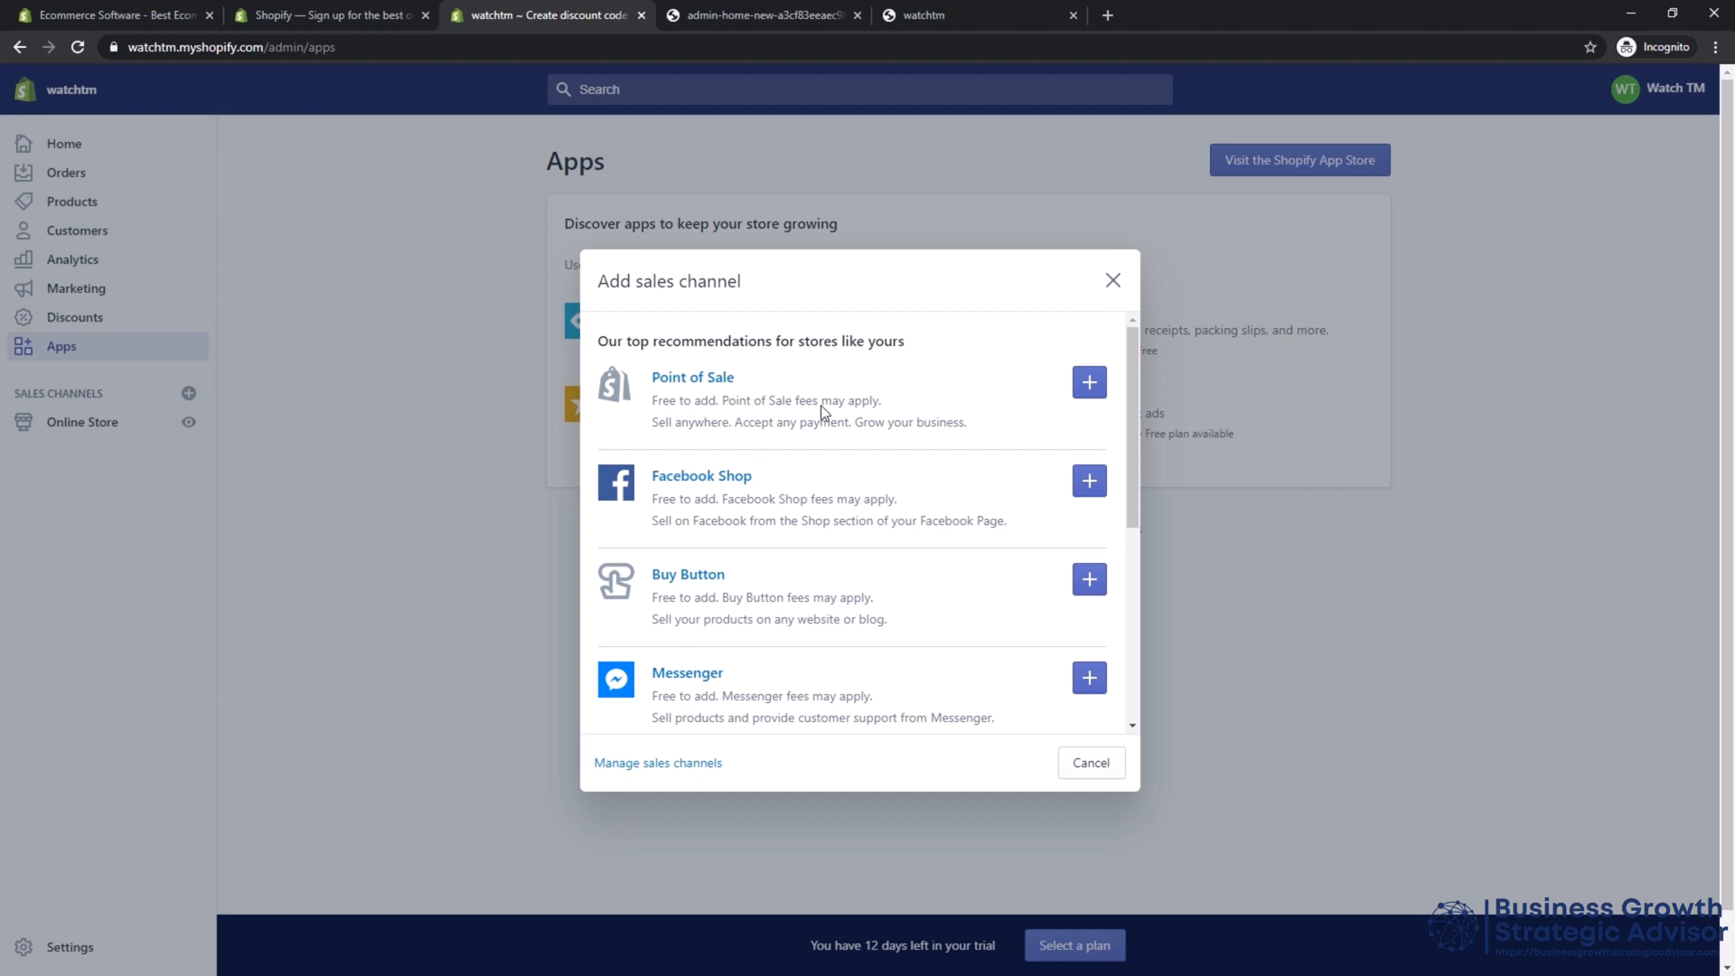
{"action": "left_click", "coordinate": [1111, 281]}
Look through the Online Store channel's Themes, Blog posts and Domains pages.
{"action": "left_click", "coordinate": [96, 423]}
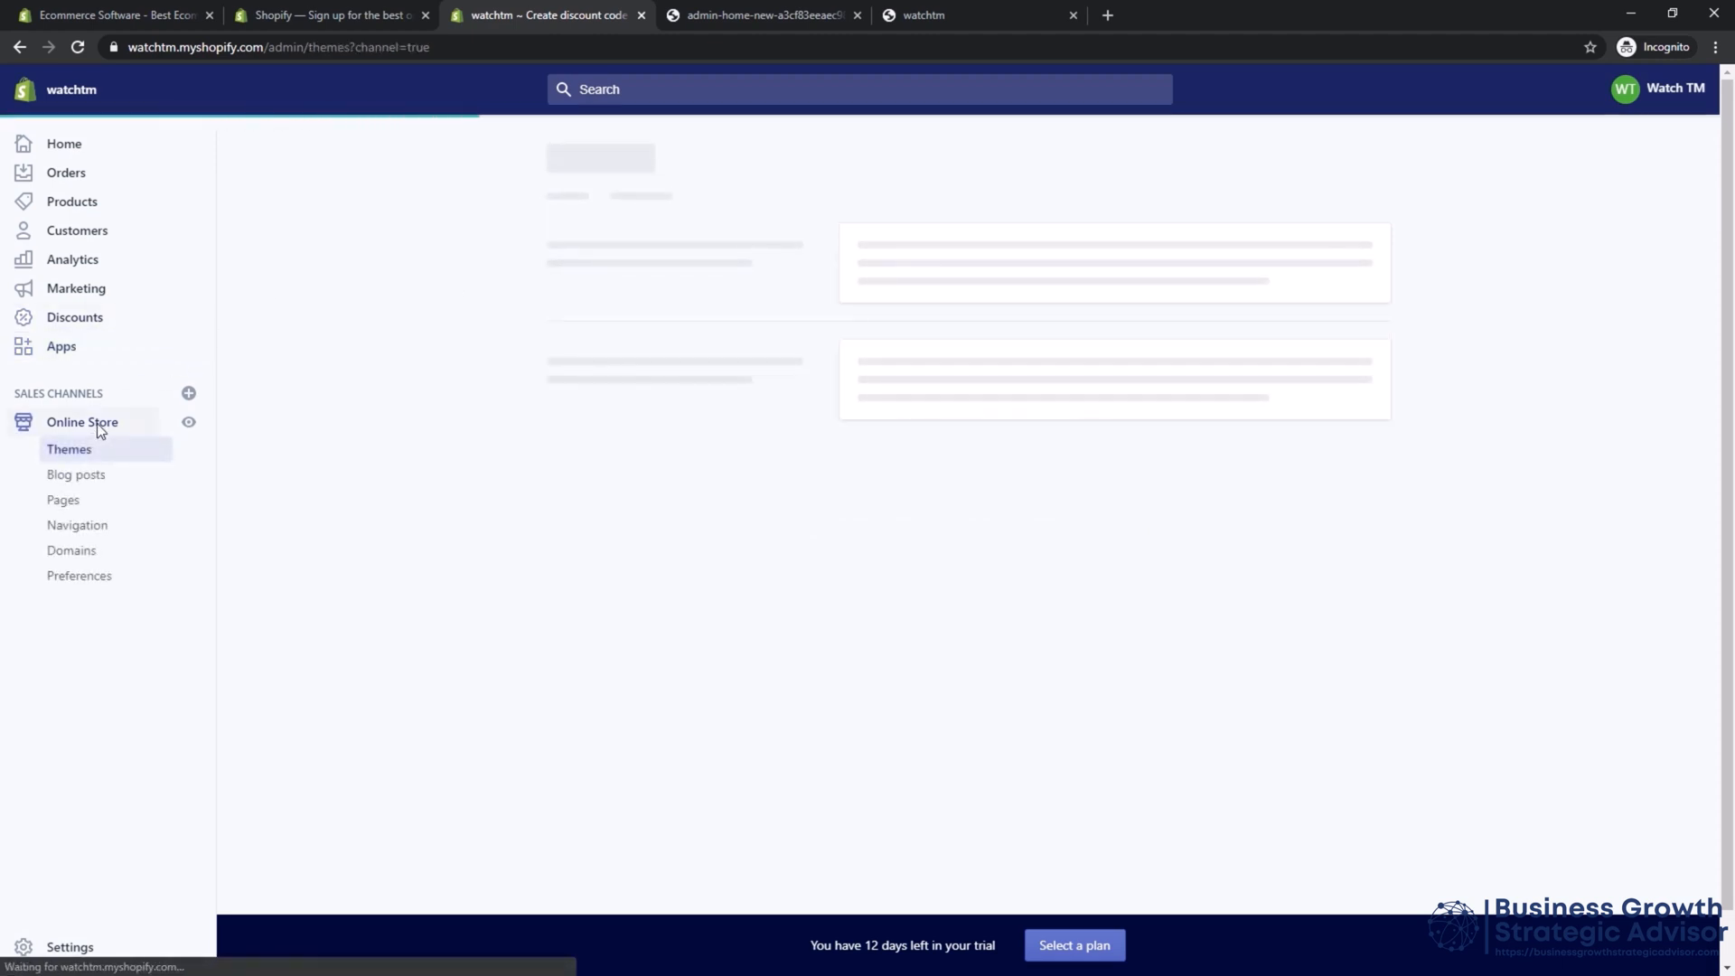
{"action": "scroll", "coordinate": [423, 583], "scroll_direction": "down", "scroll_amount": 1}
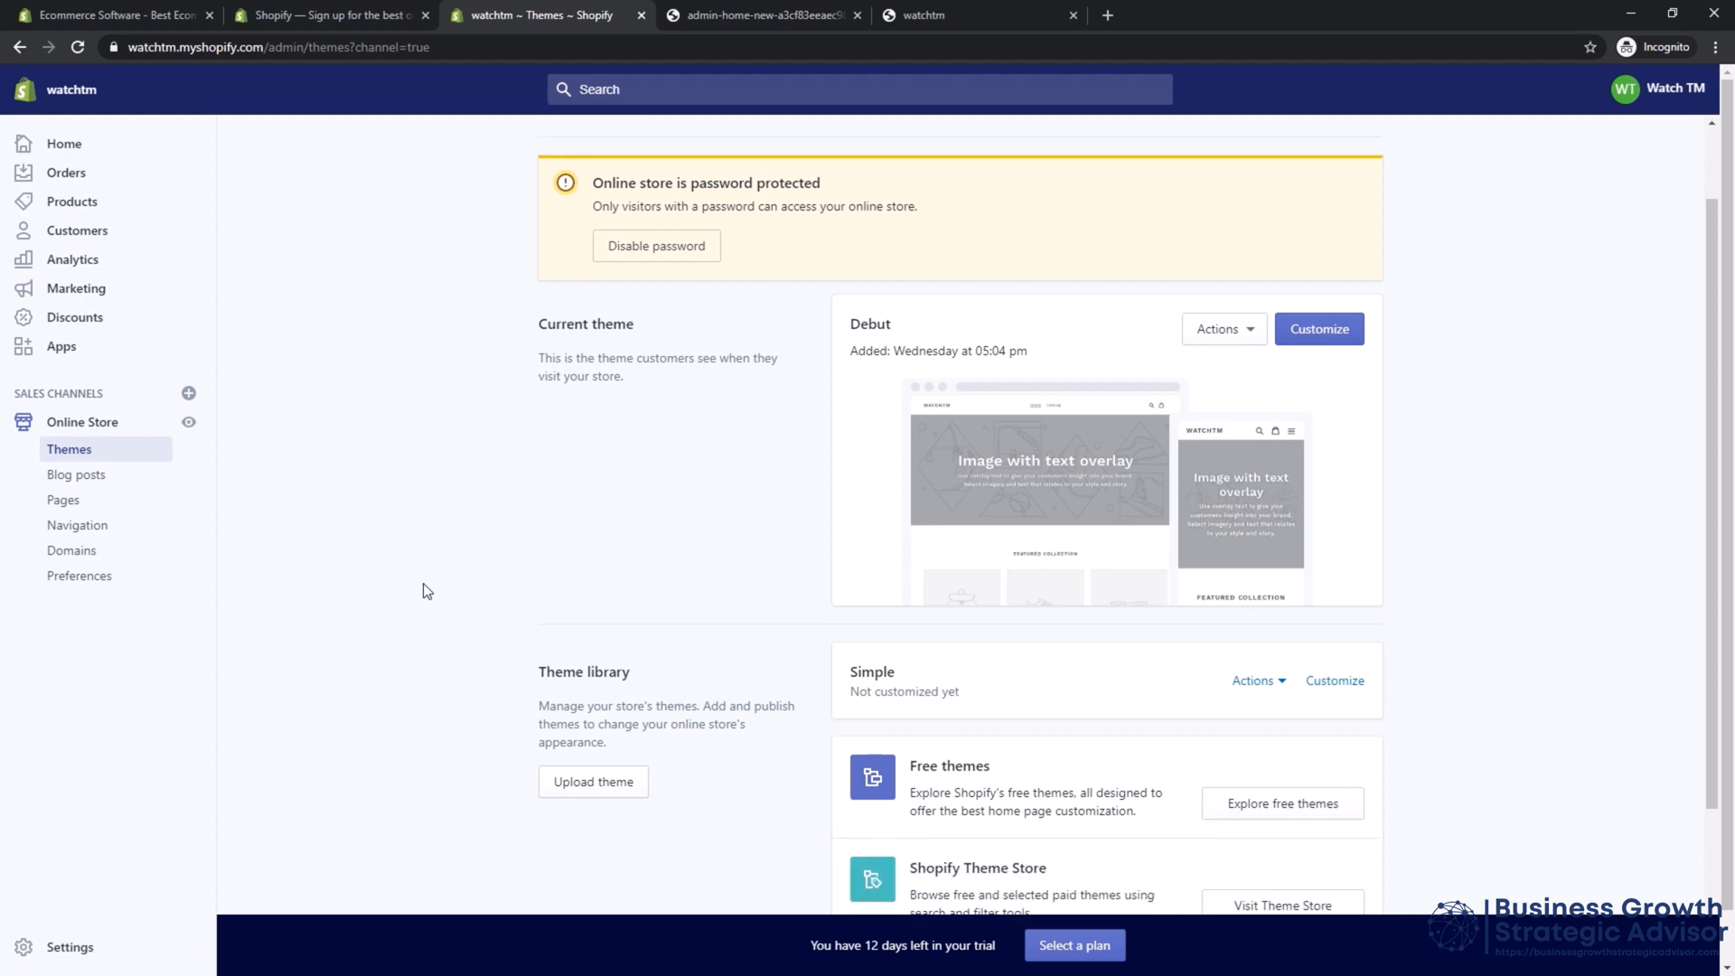
{"action": "left_click", "coordinate": [83, 486]}
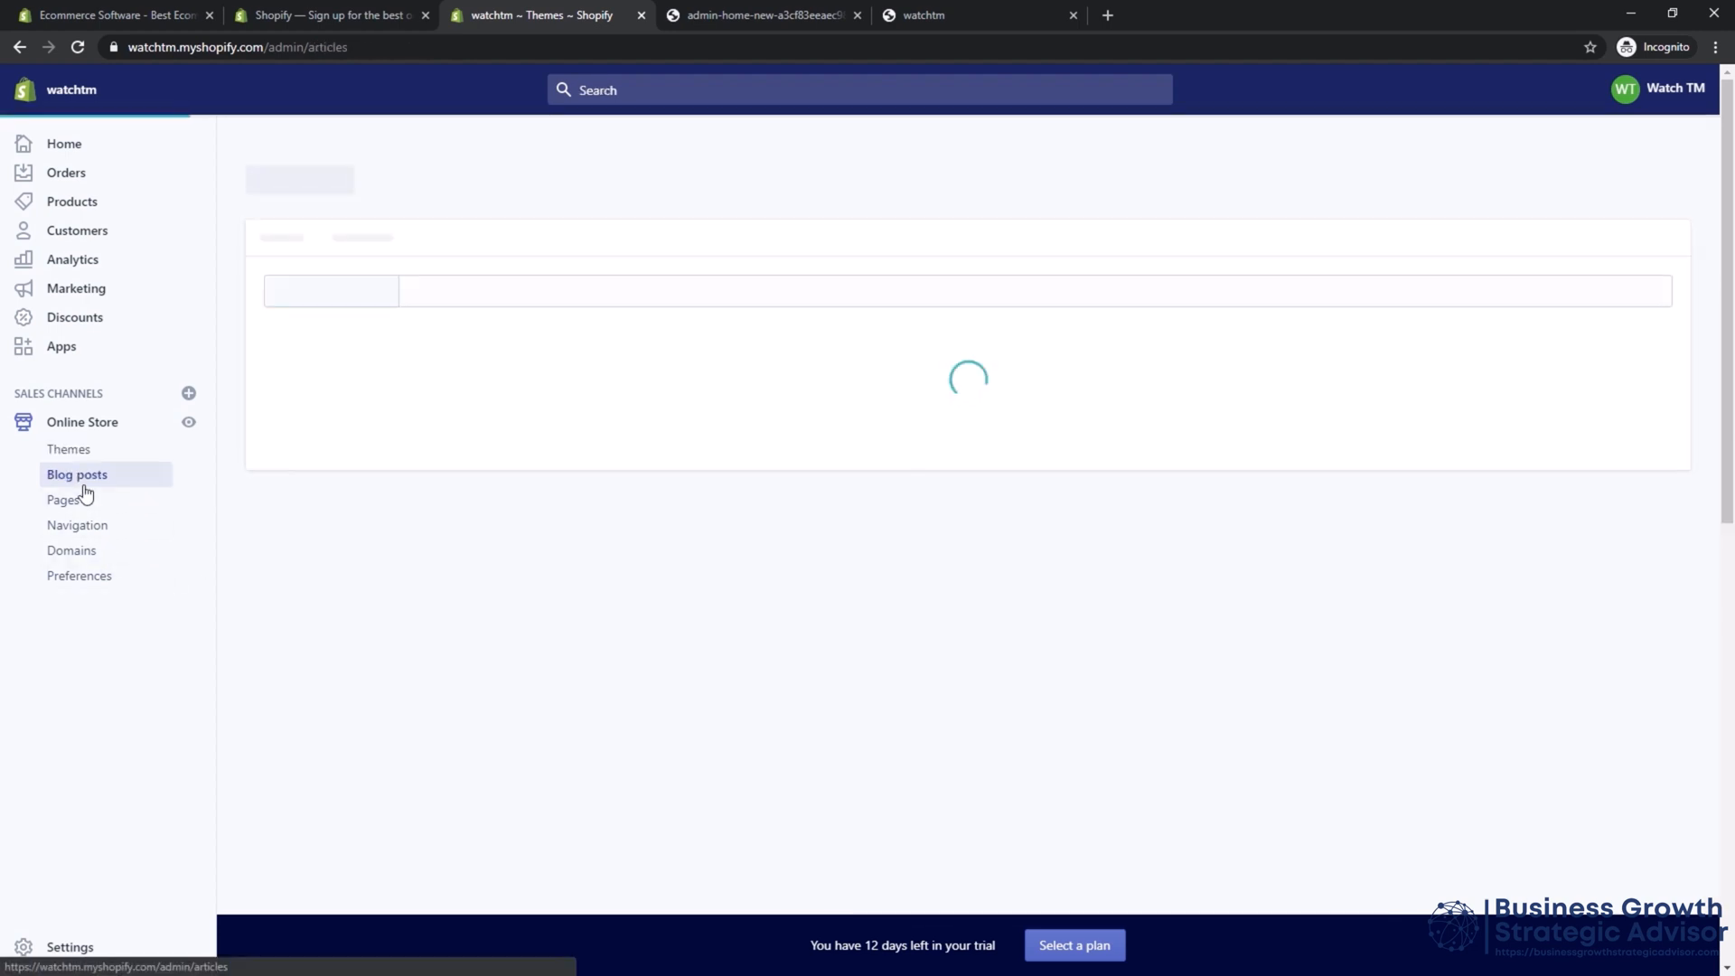
{"action": "left_click", "coordinate": [92, 554]}
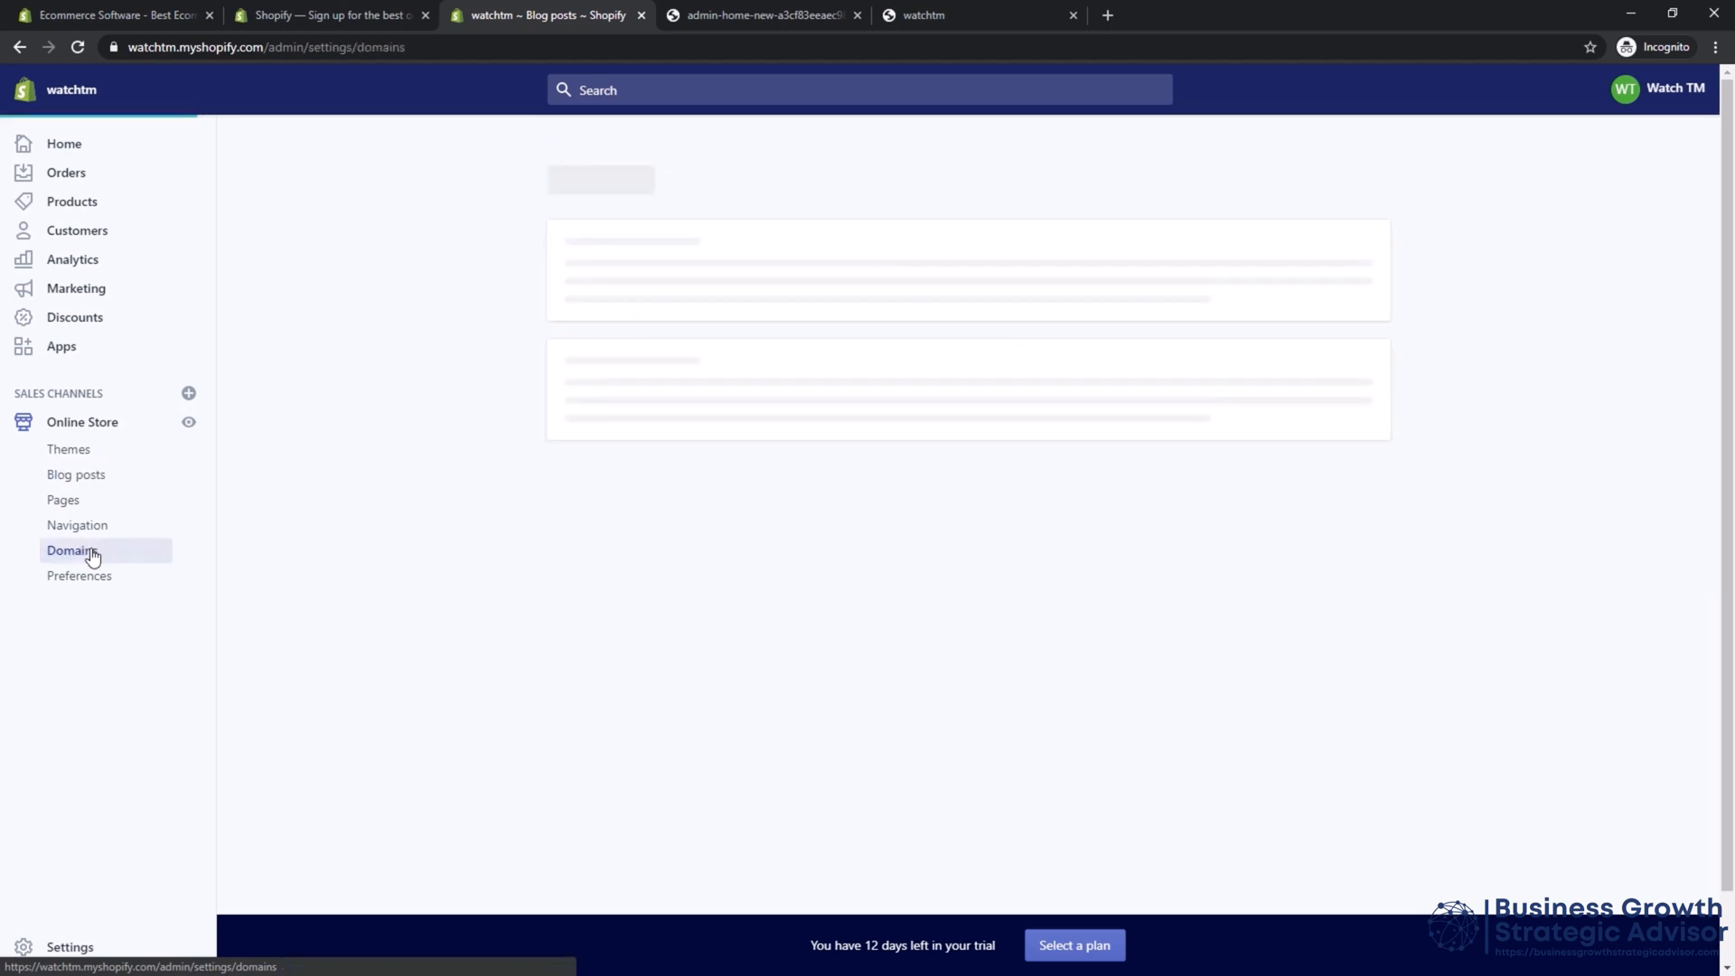
Open the store settings and view the General and Payment providers pages, returning to the settings overview.
{"action": "left_click", "coordinate": [93, 956]}
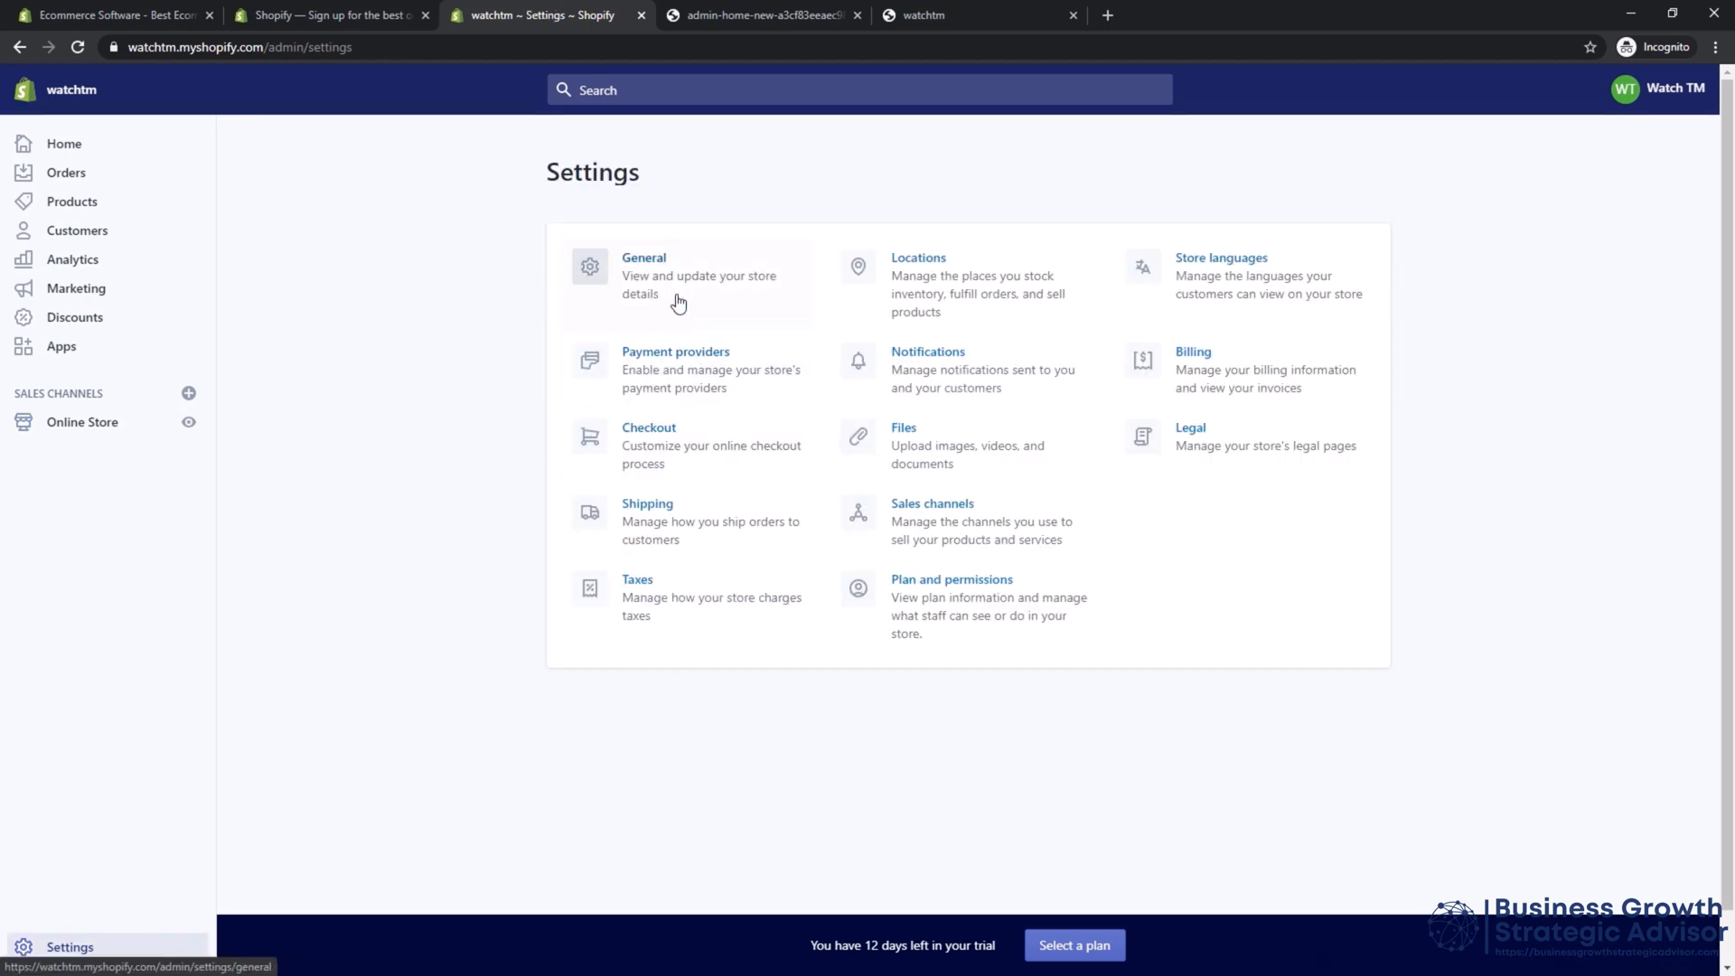
{"action": "left_click", "coordinate": [678, 303]}
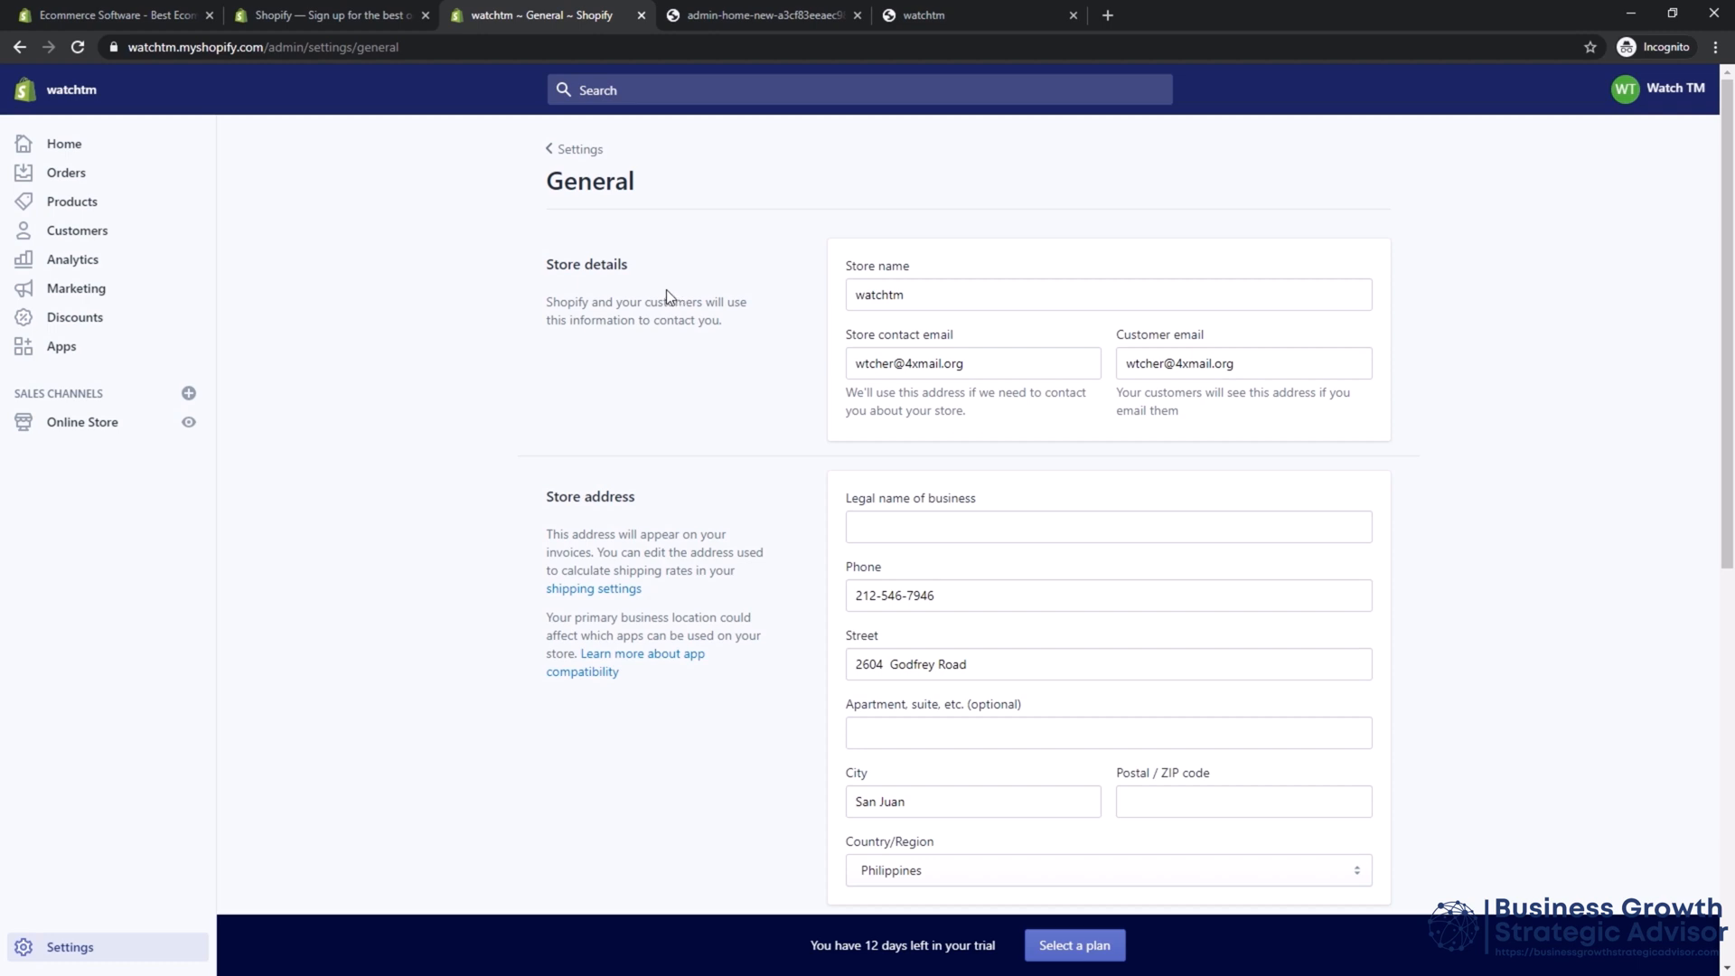
{"action": "left_click", "coordinate": [575, 149]}
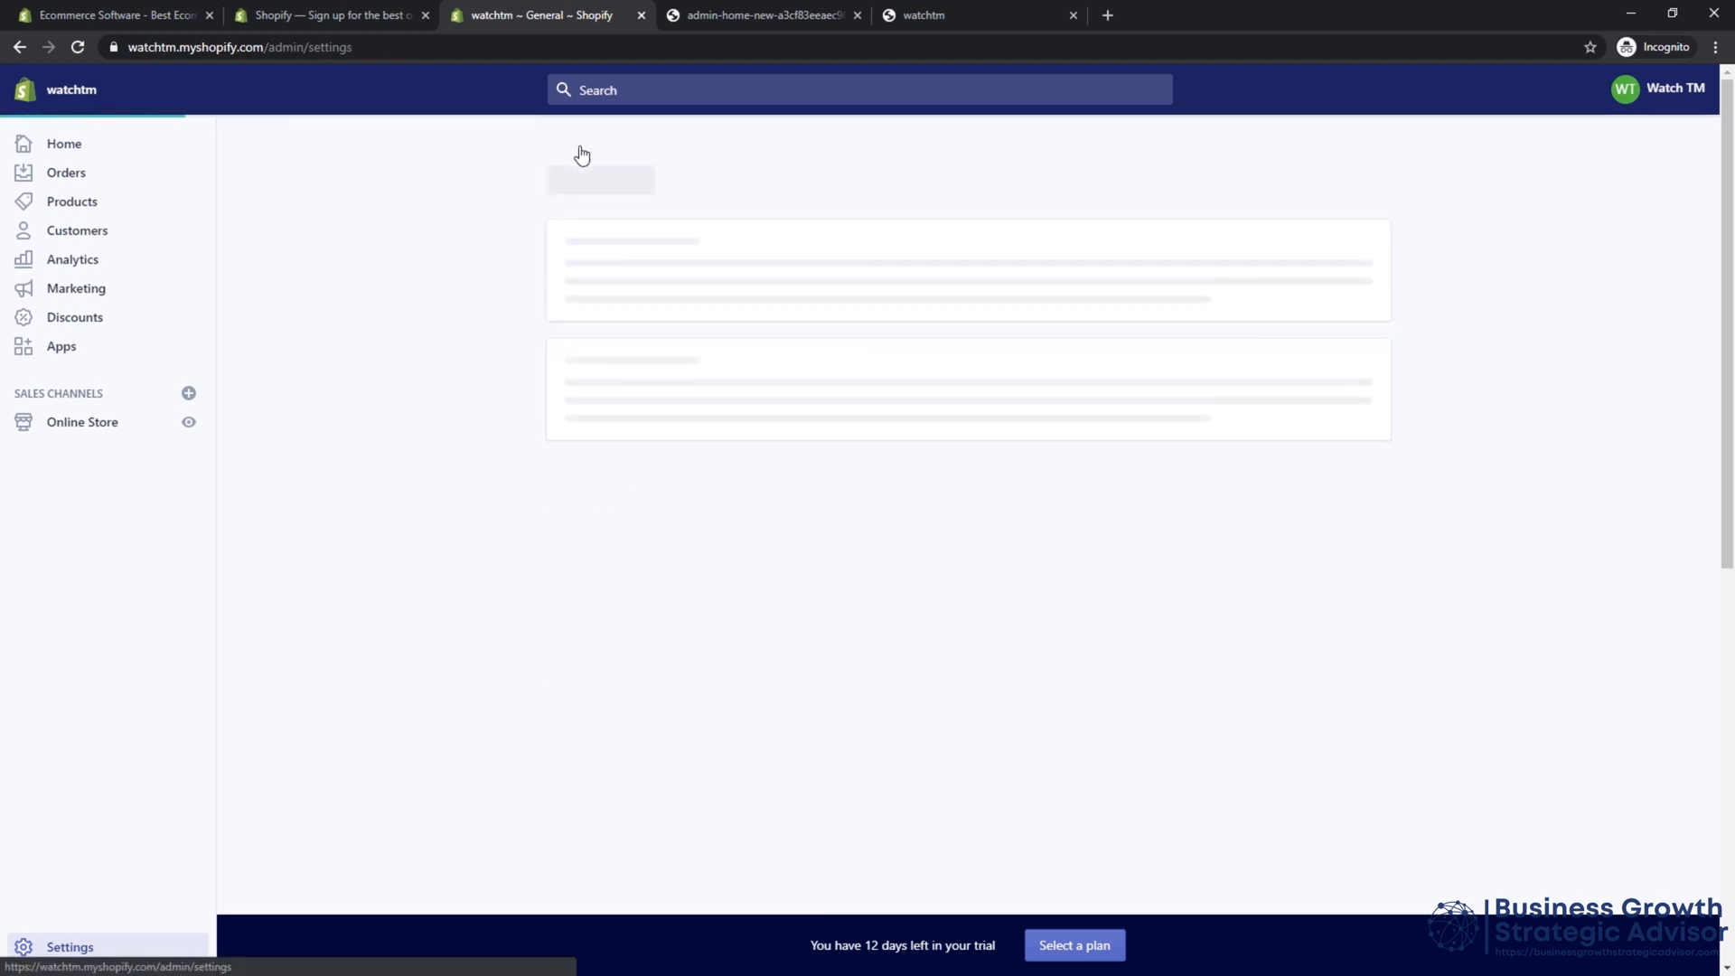
{"action": "left_click", "coordinate": [710, 365]}
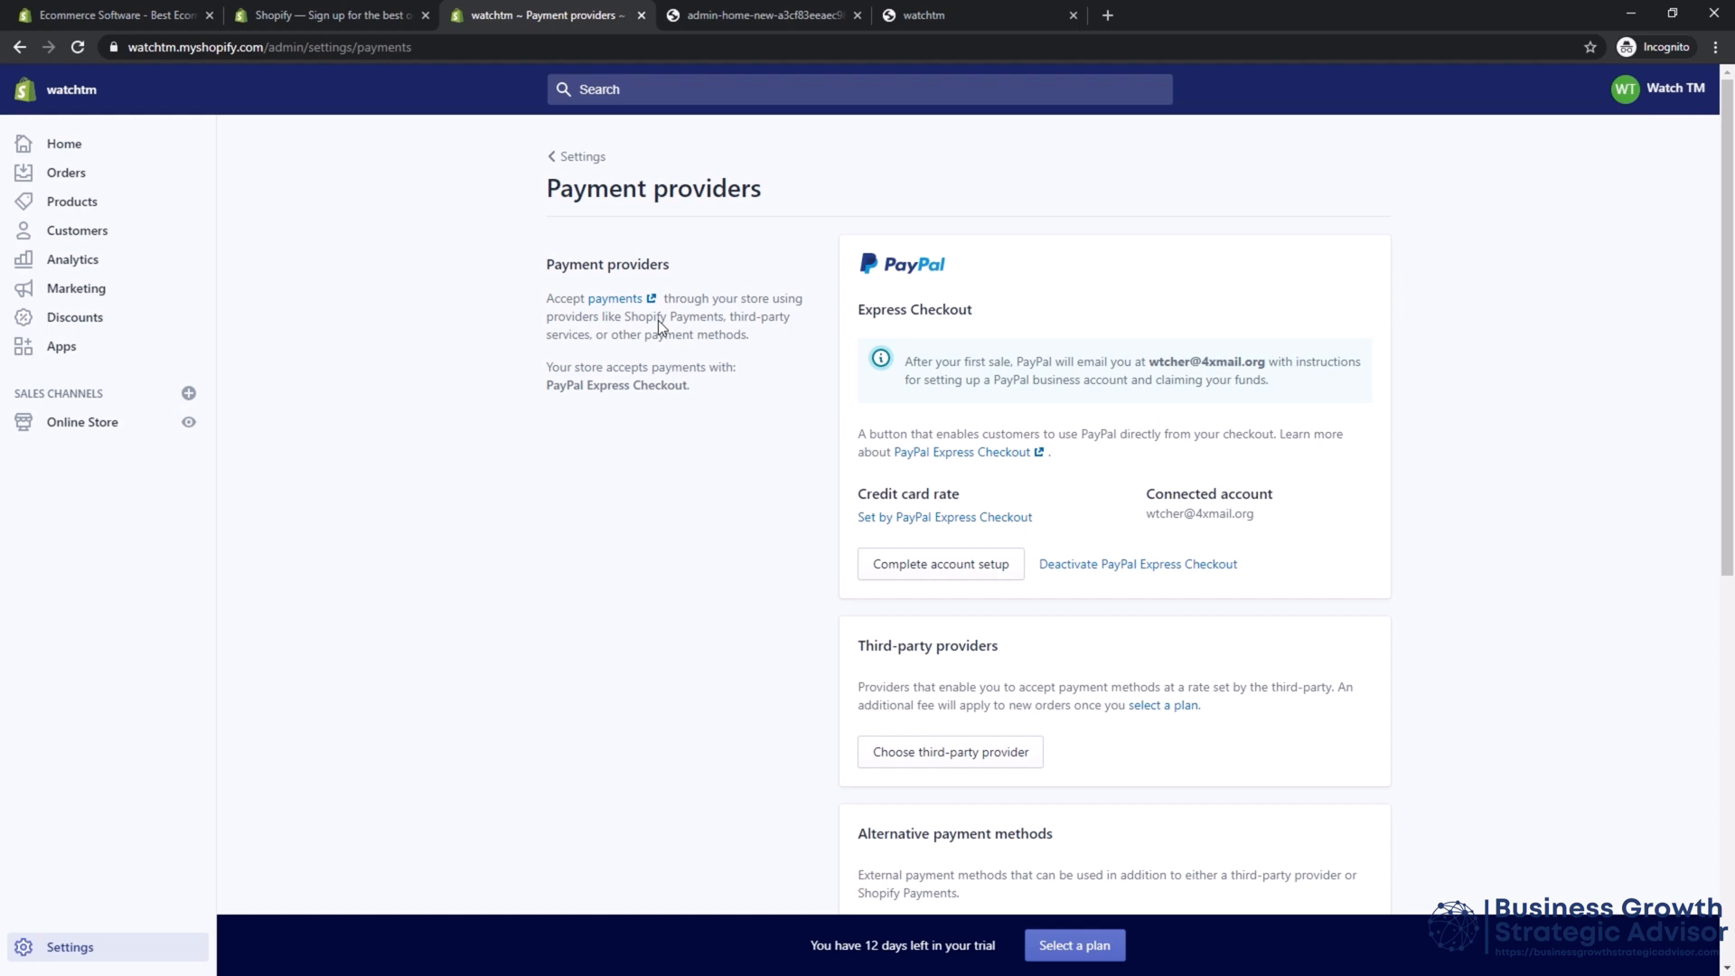
{"action": "left_click", "coordinate": [571, 158]}
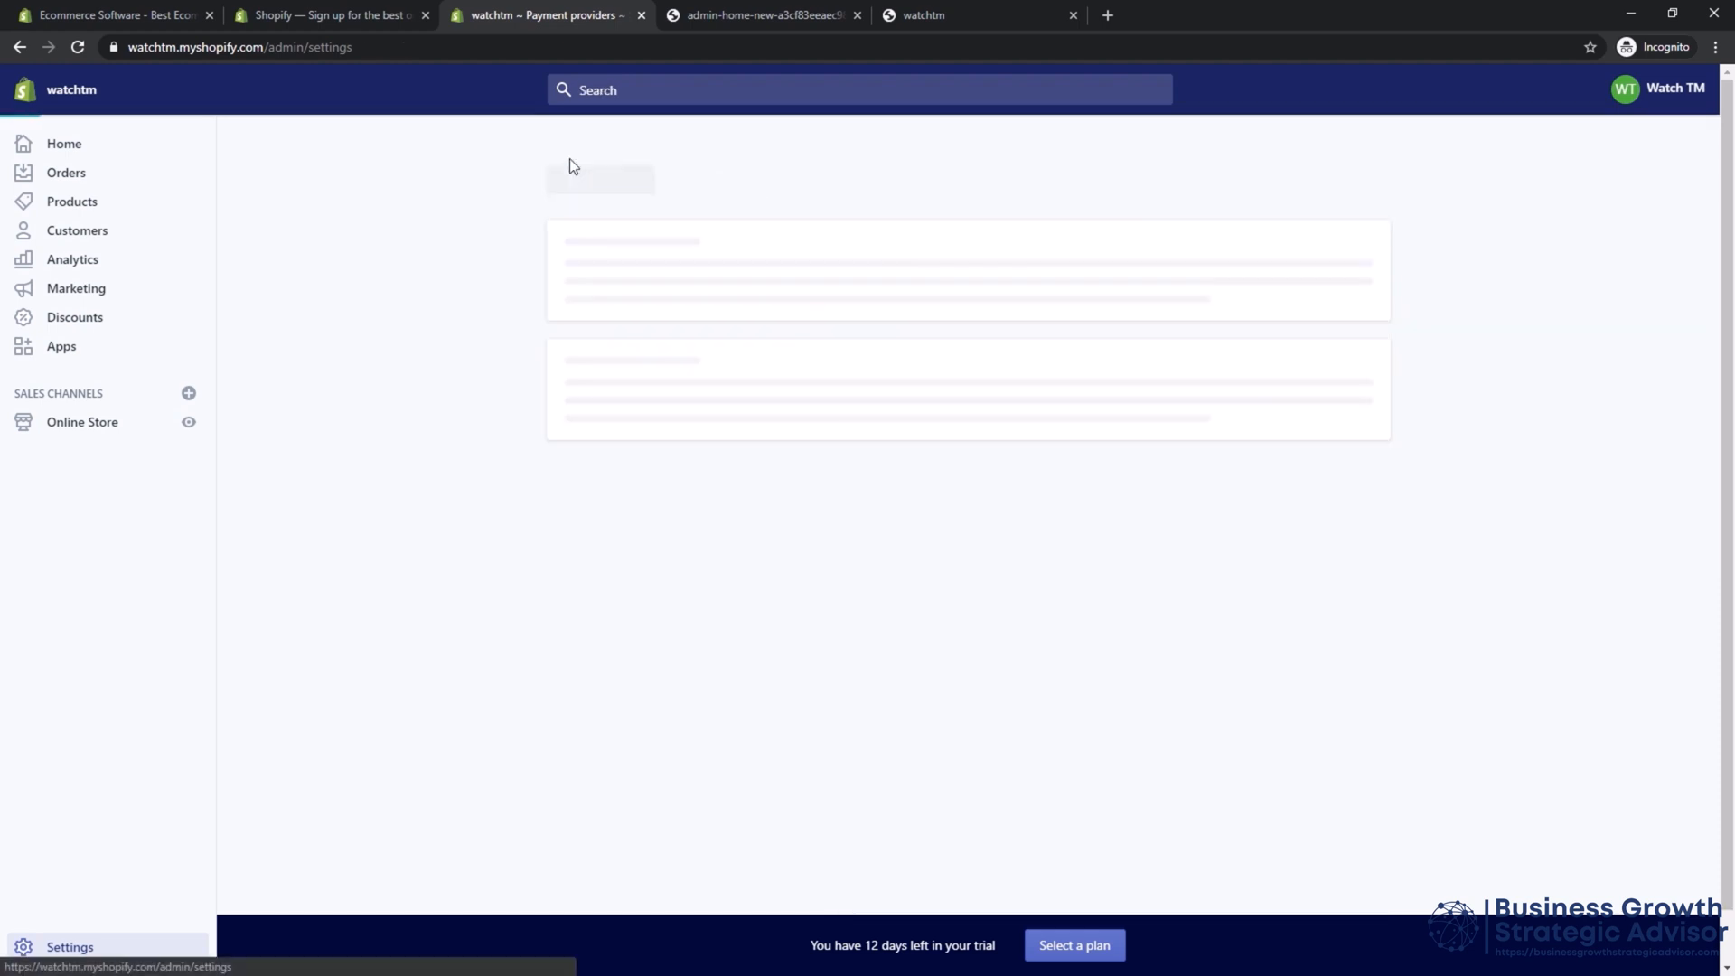
View the Checkout and Shipping settings pages, returning to the settings overview.
{"action": "left_click", "coordinate": [641, 485]}
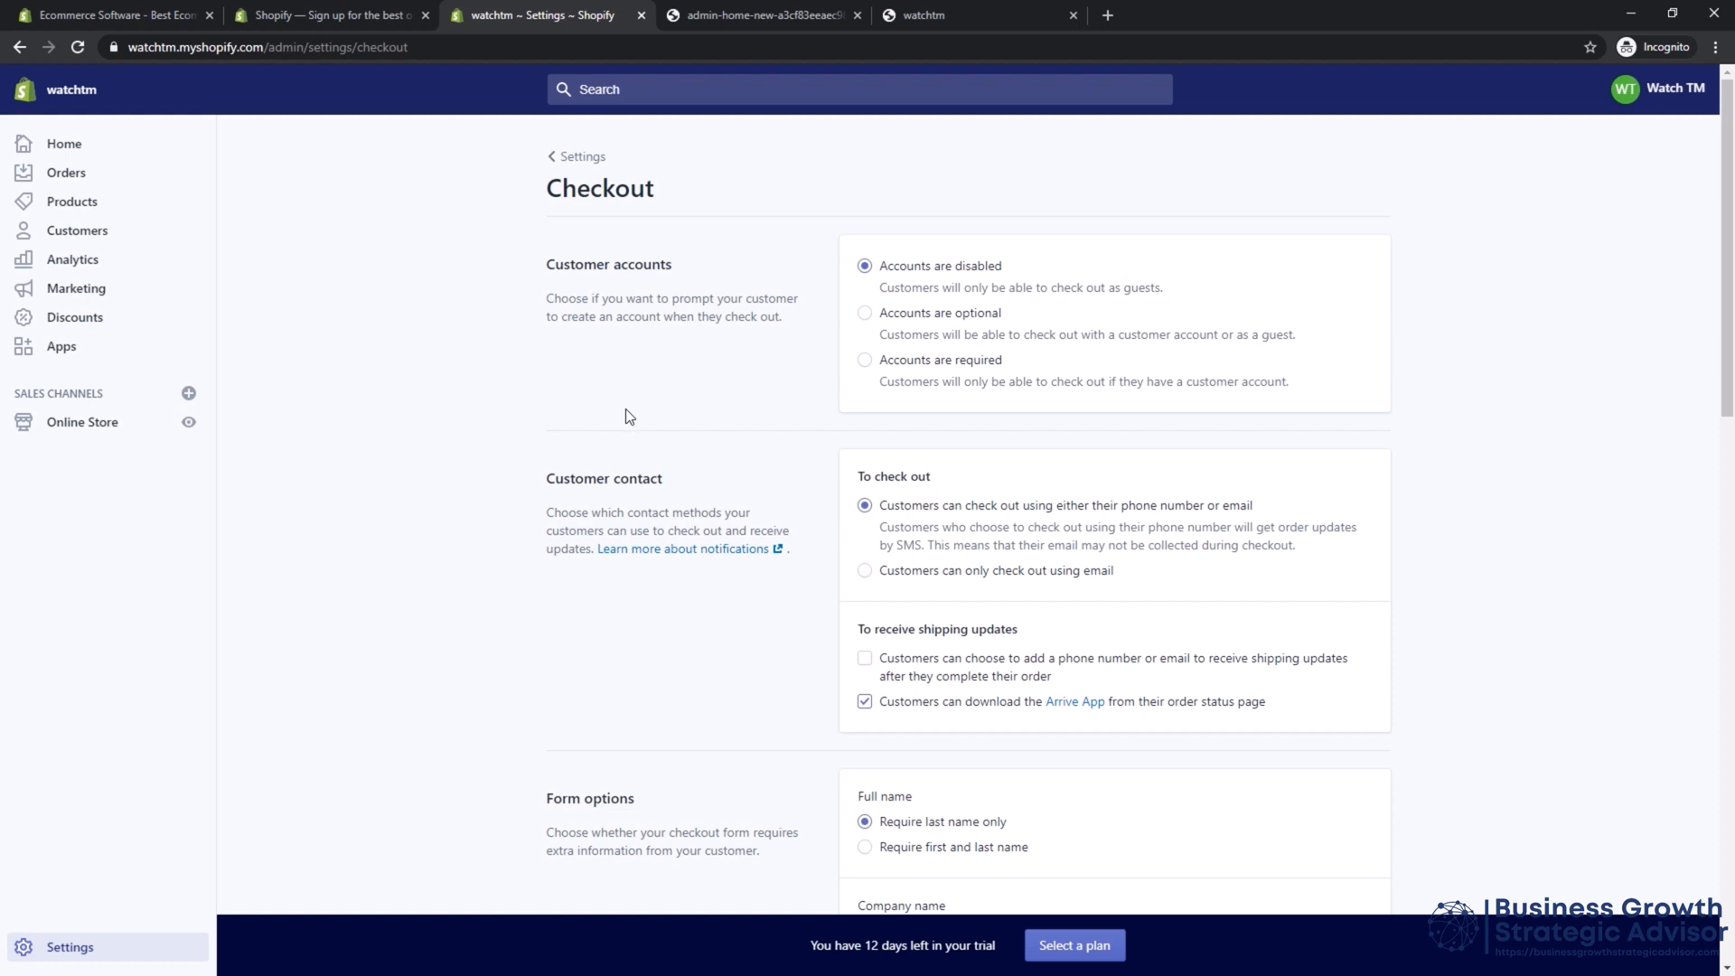
{"action": "left_click", "coordinate": [583, 159]}
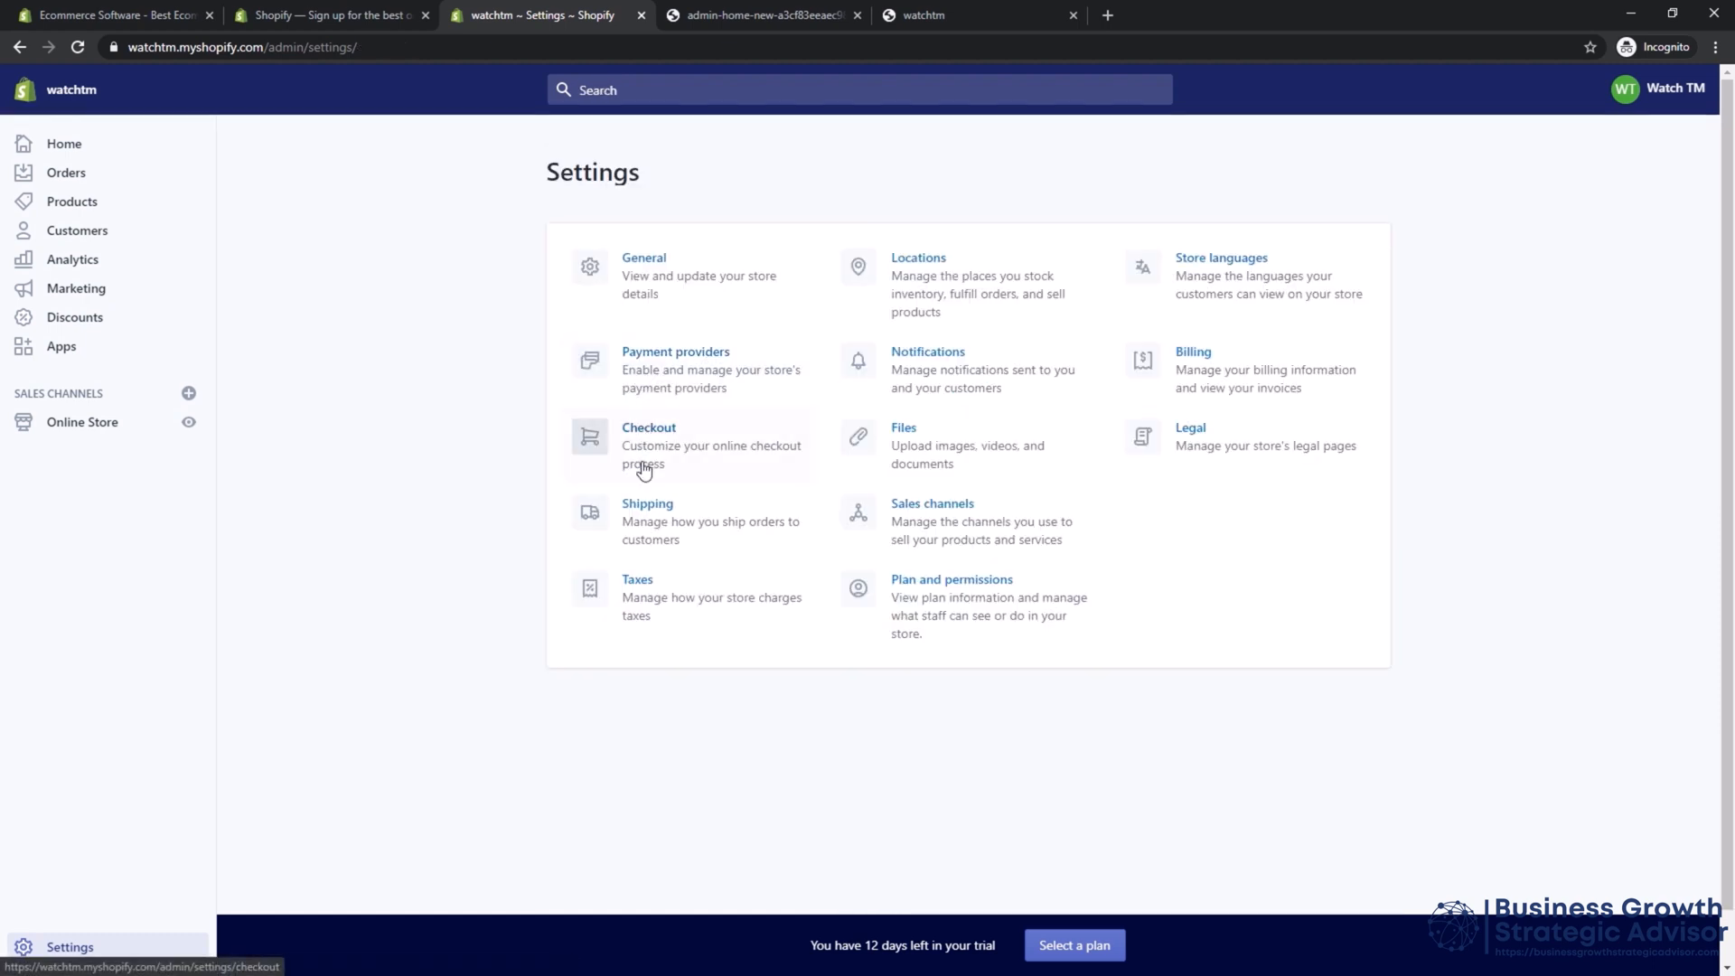
{"action": "left_click", "coordinate": [646, 522]}
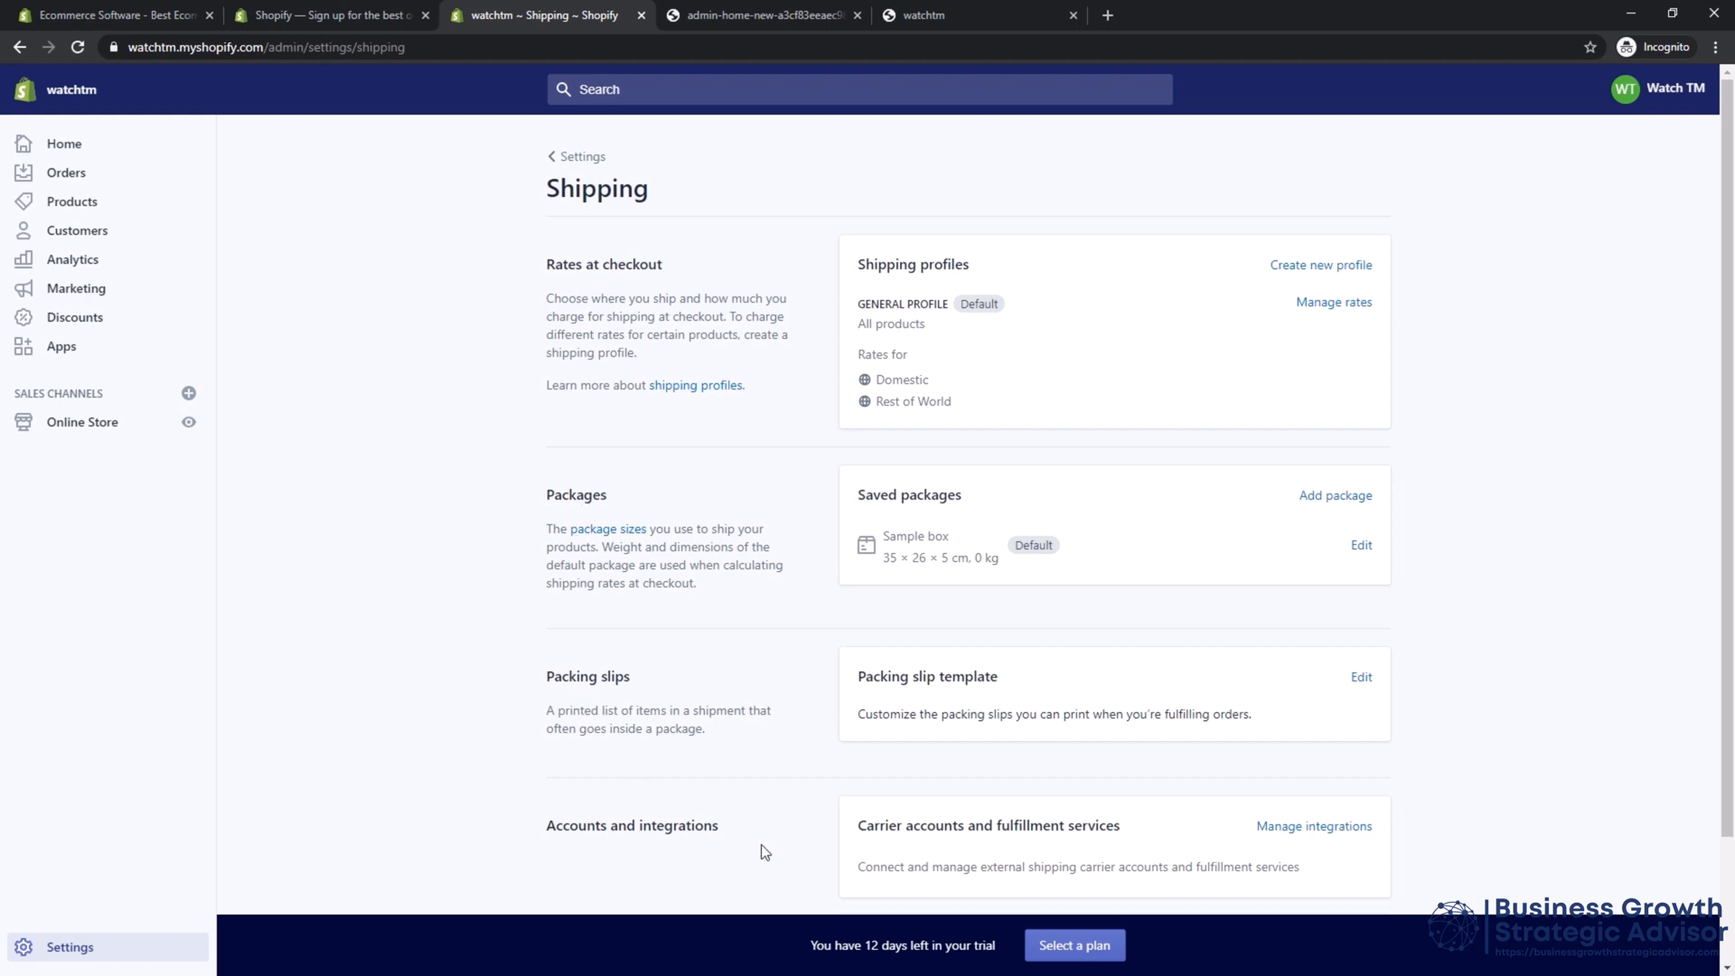
{"action": "left_click", "coordinate": [581, 159]}
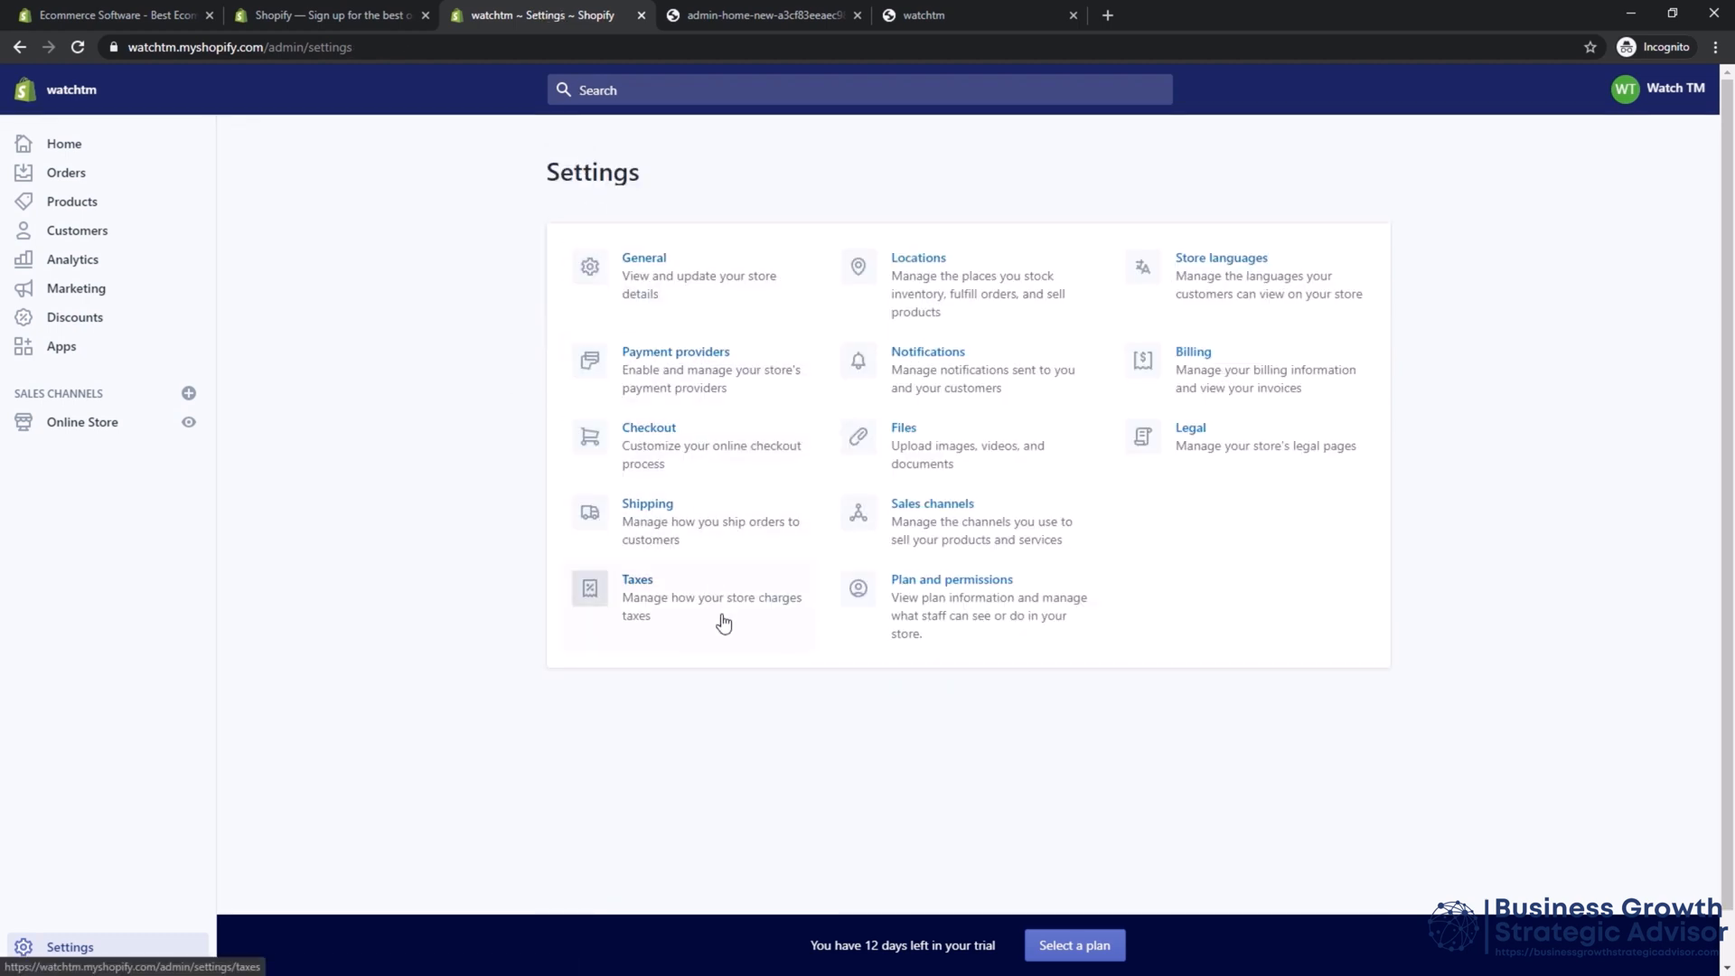
View the Taxes and Locations settings pages, returning to the settings overview.
{"action": "left_click", "coordinate": [724, 623]}
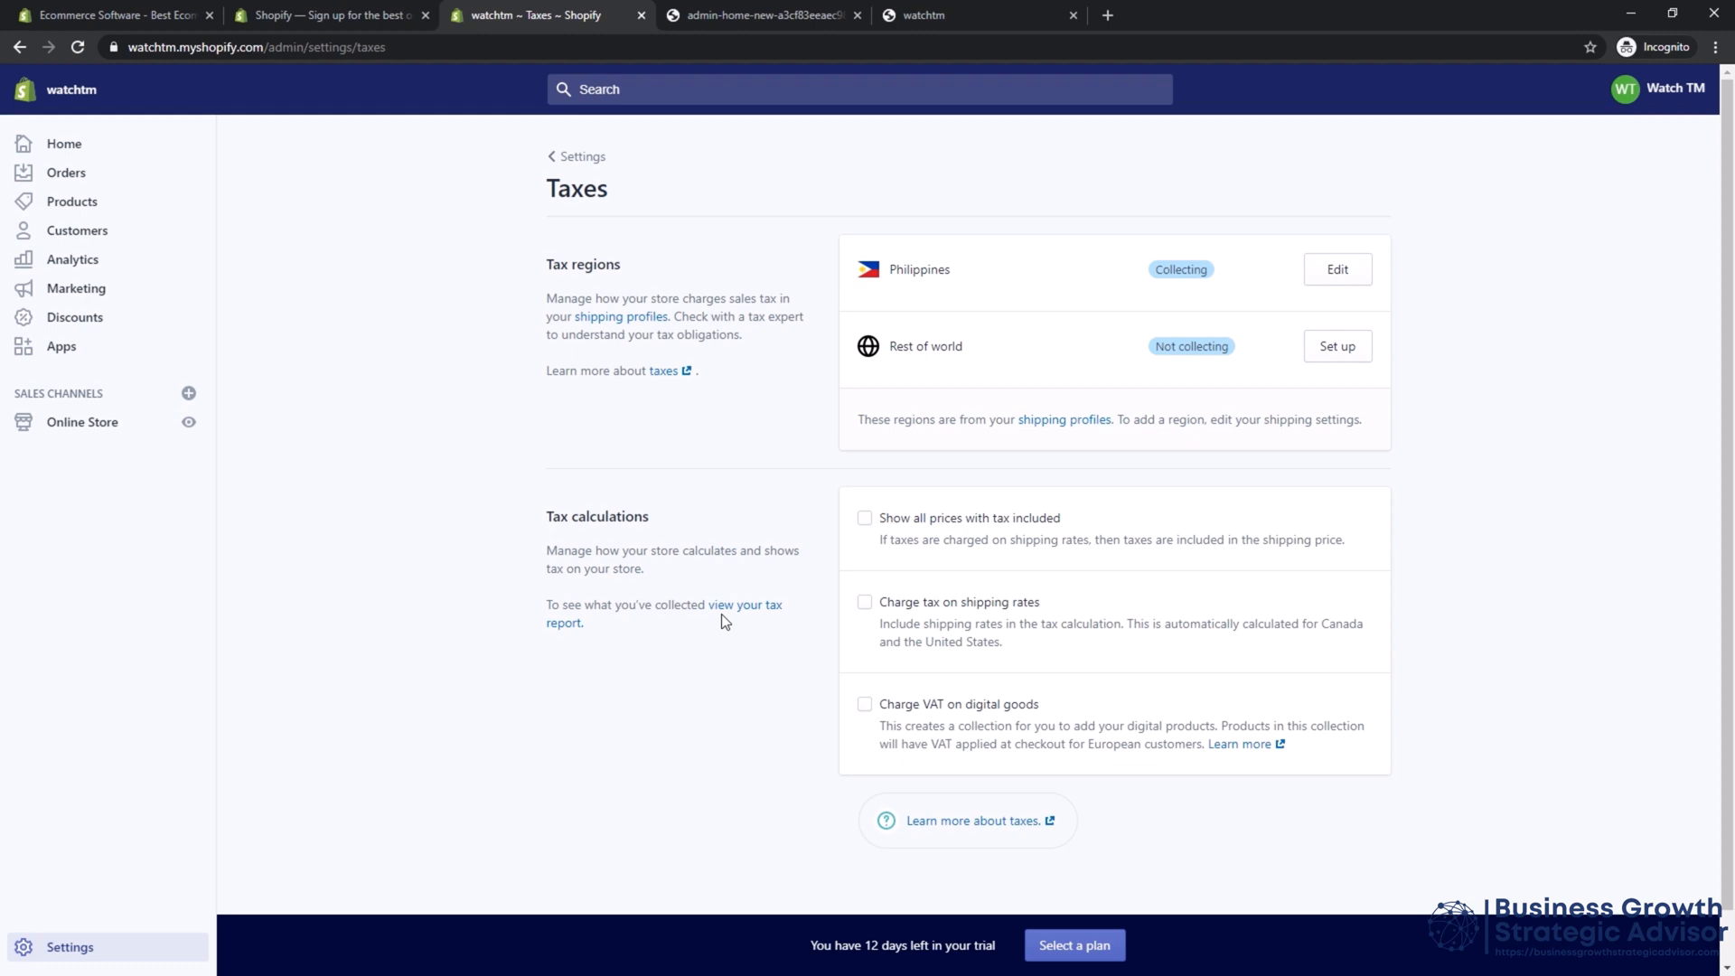
{"action": "left_click", "coordinate": [588, 153]}
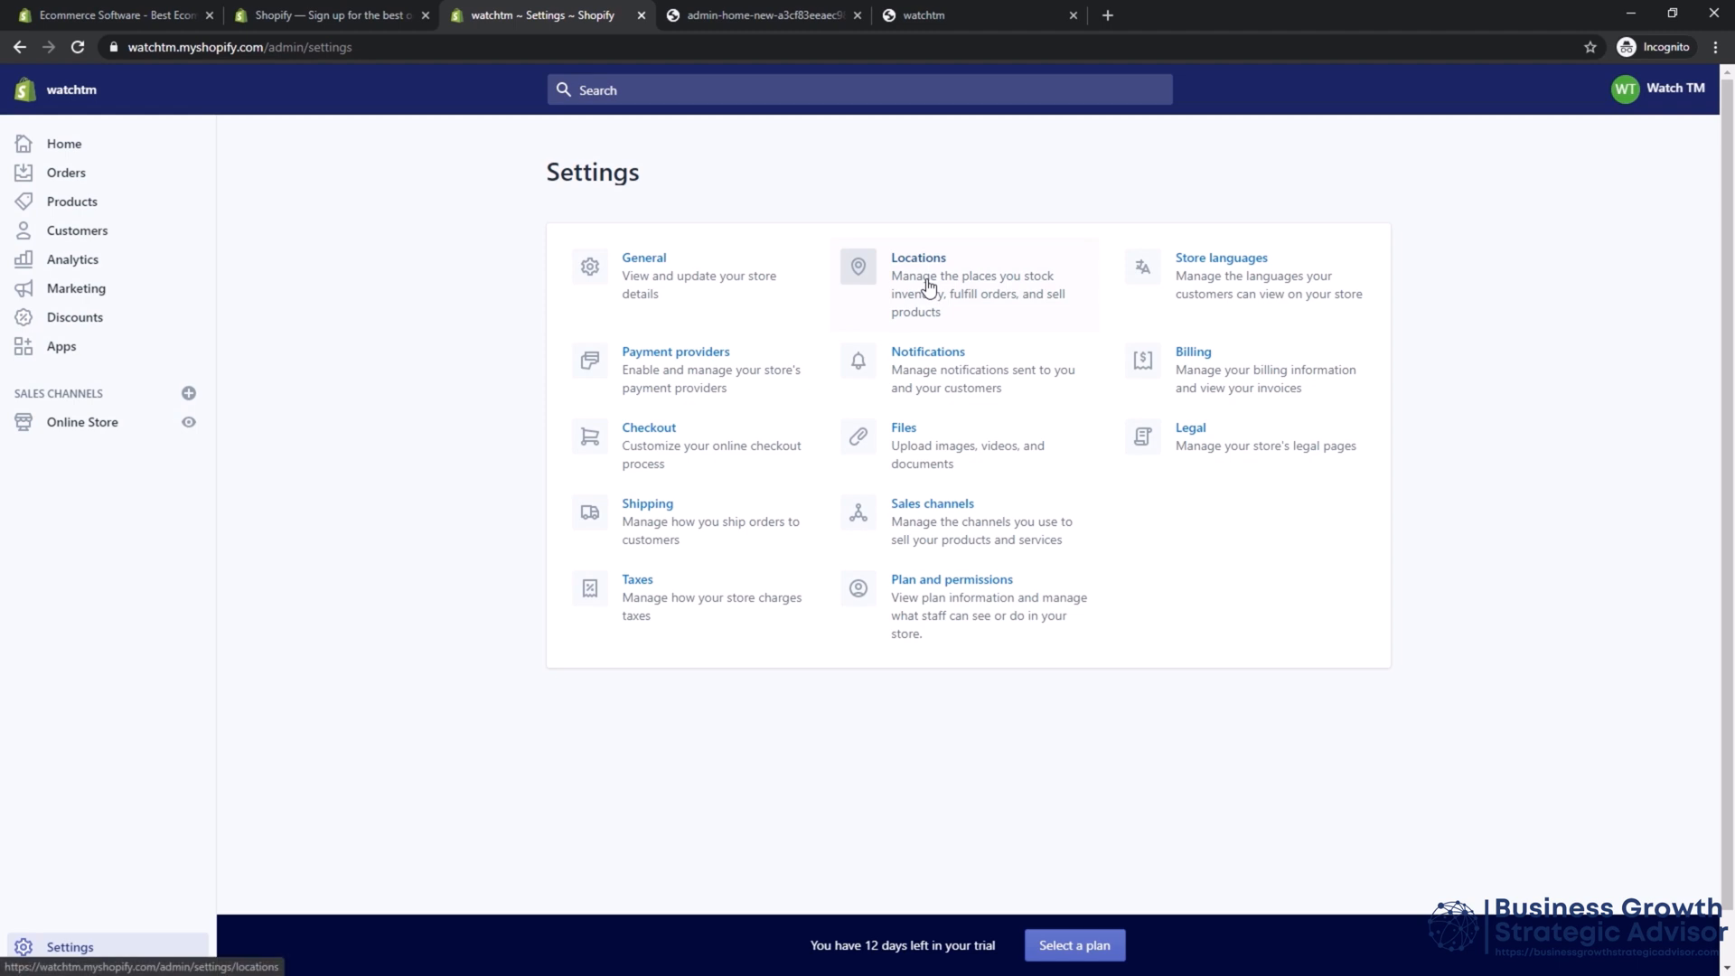
{"action": "left_click", "coordinate": [928, 285]}
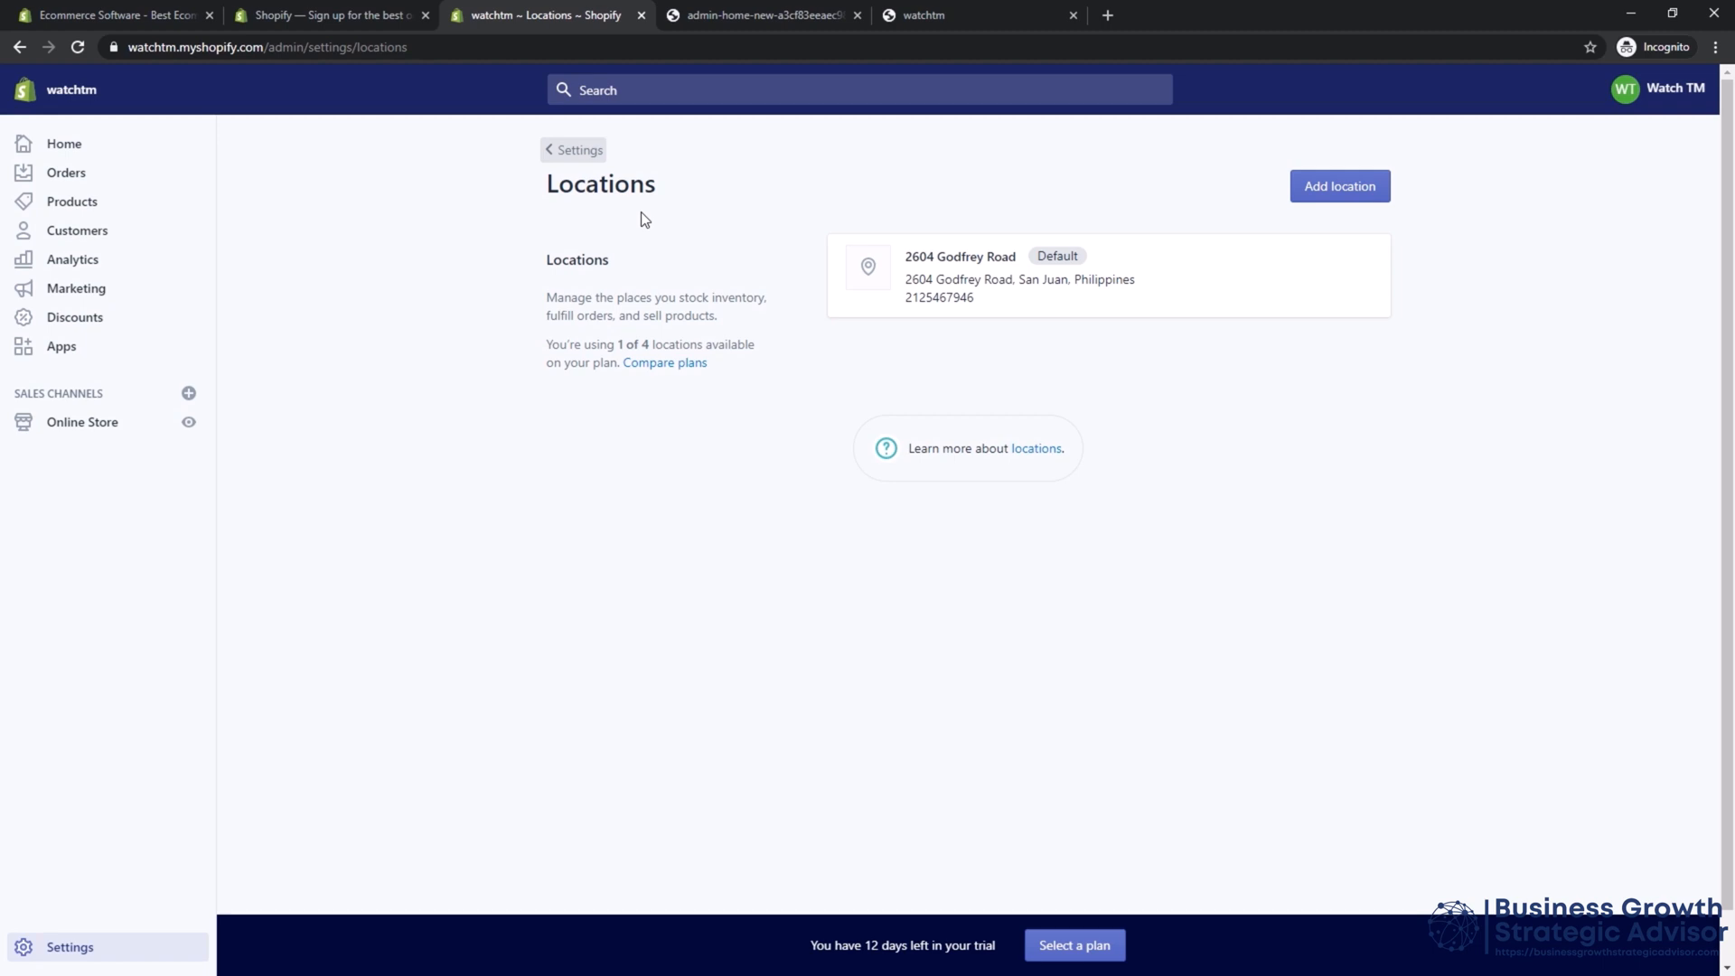
{"action": "left_click", "coordinate": [576, 150]}
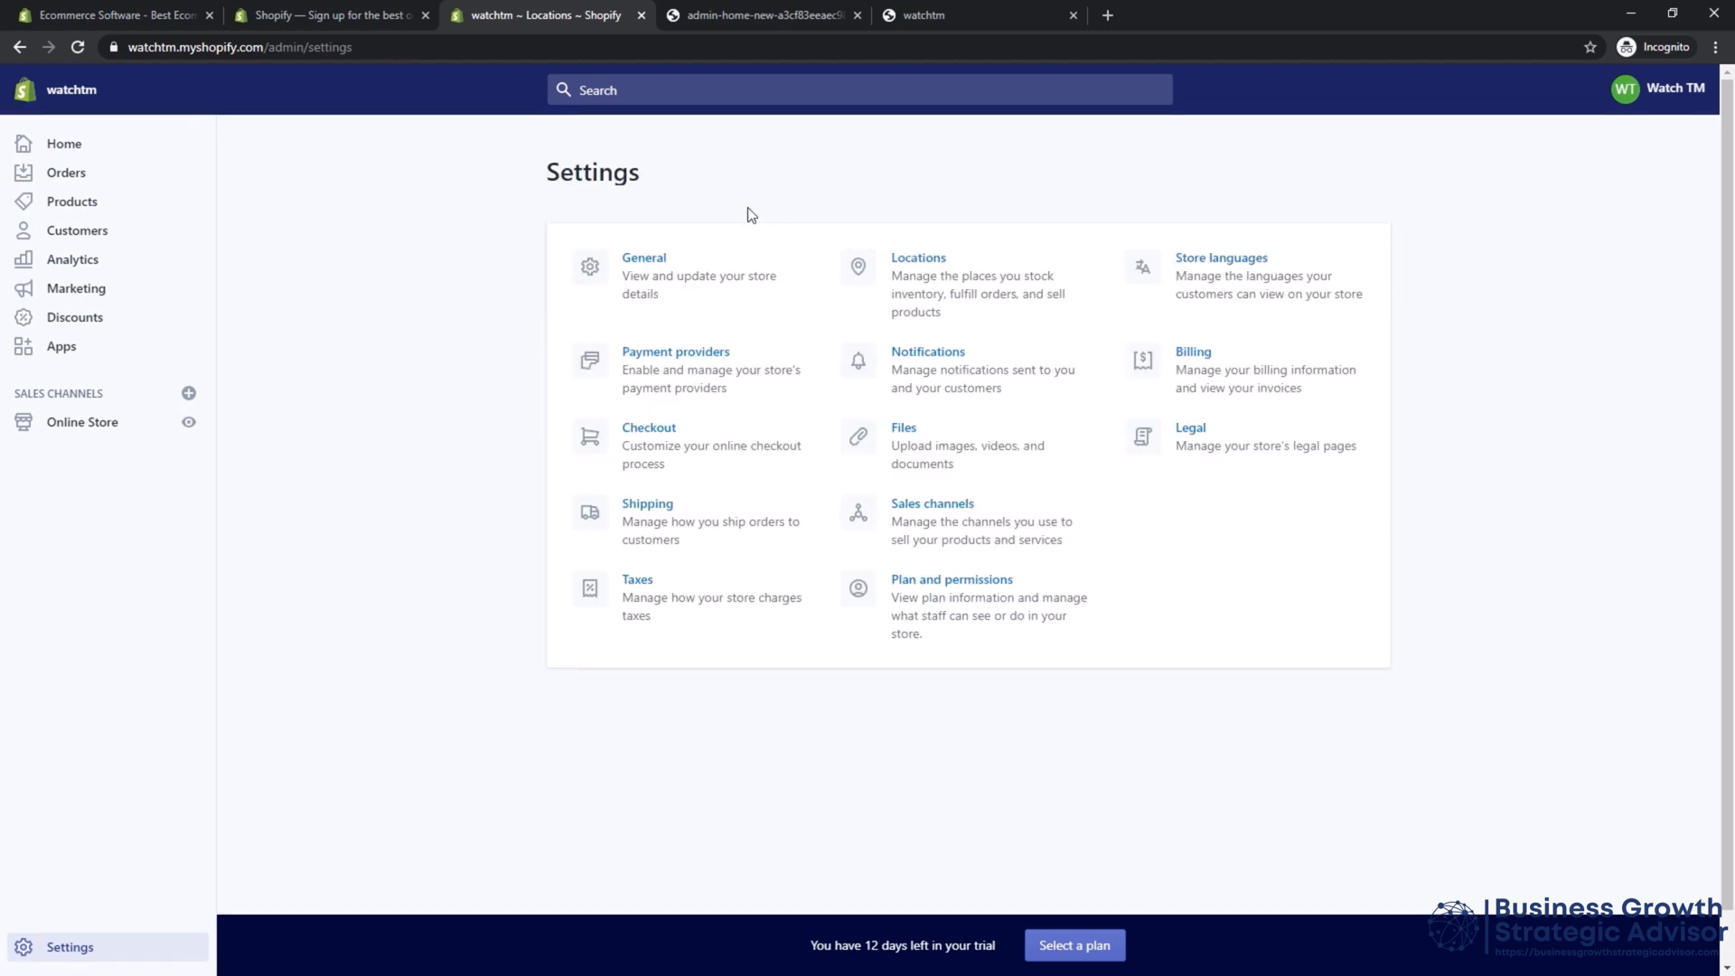
Examine the Notifications settings, from the customer order and shipping templates to the staff order notifications.
{"action": "left_click", "coordinate": [1001, 366]}
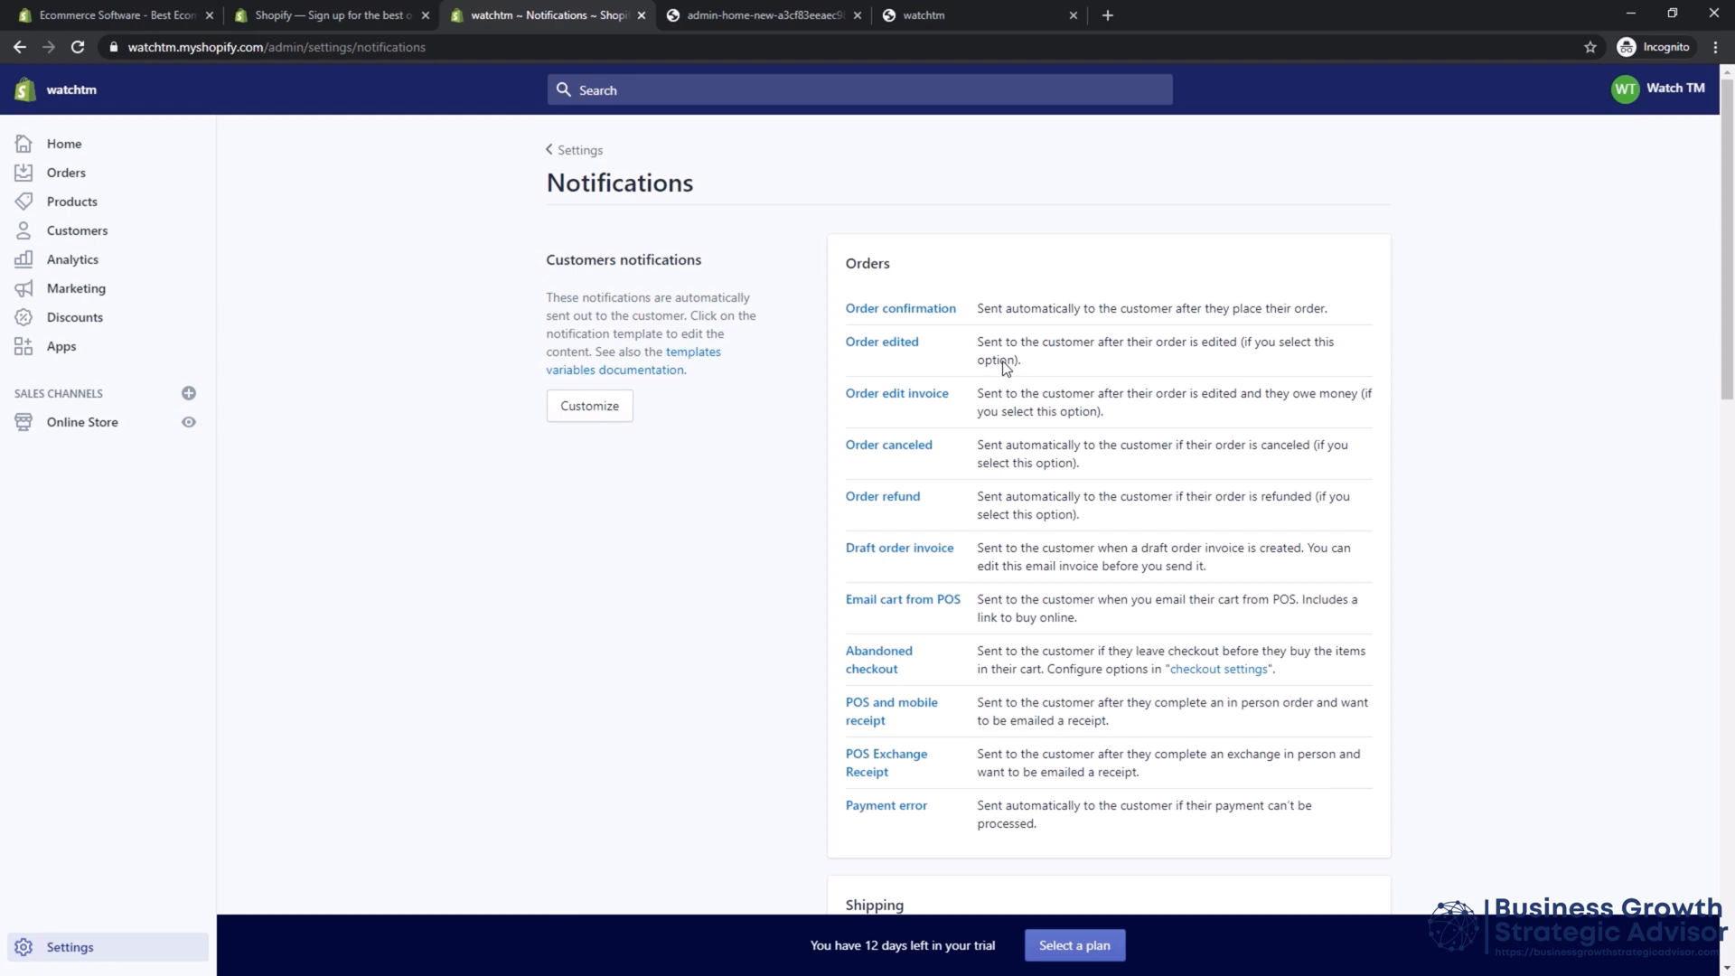
{"action": "scroll", "coordinate": [1004, 366], "scroll_direction": "down", "scroll_amount": 5}
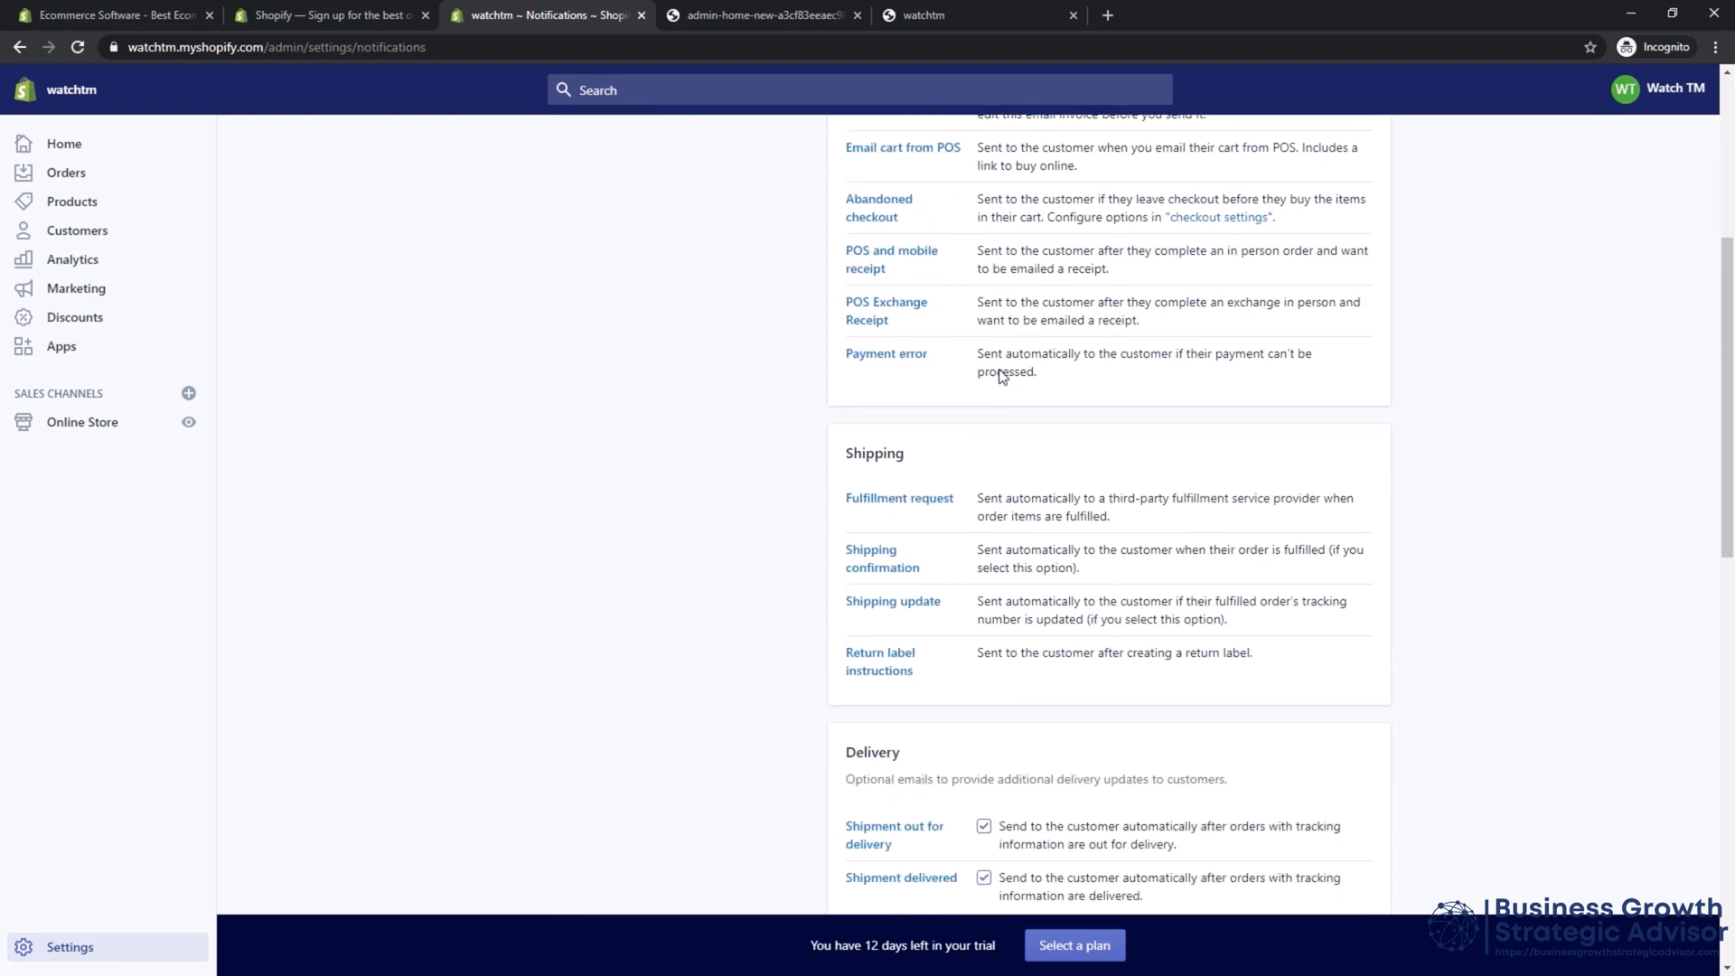
{"action": "scroll", "coordinate": [1001, 374], "scroll_direction": "down", "scroll_amount": 9}
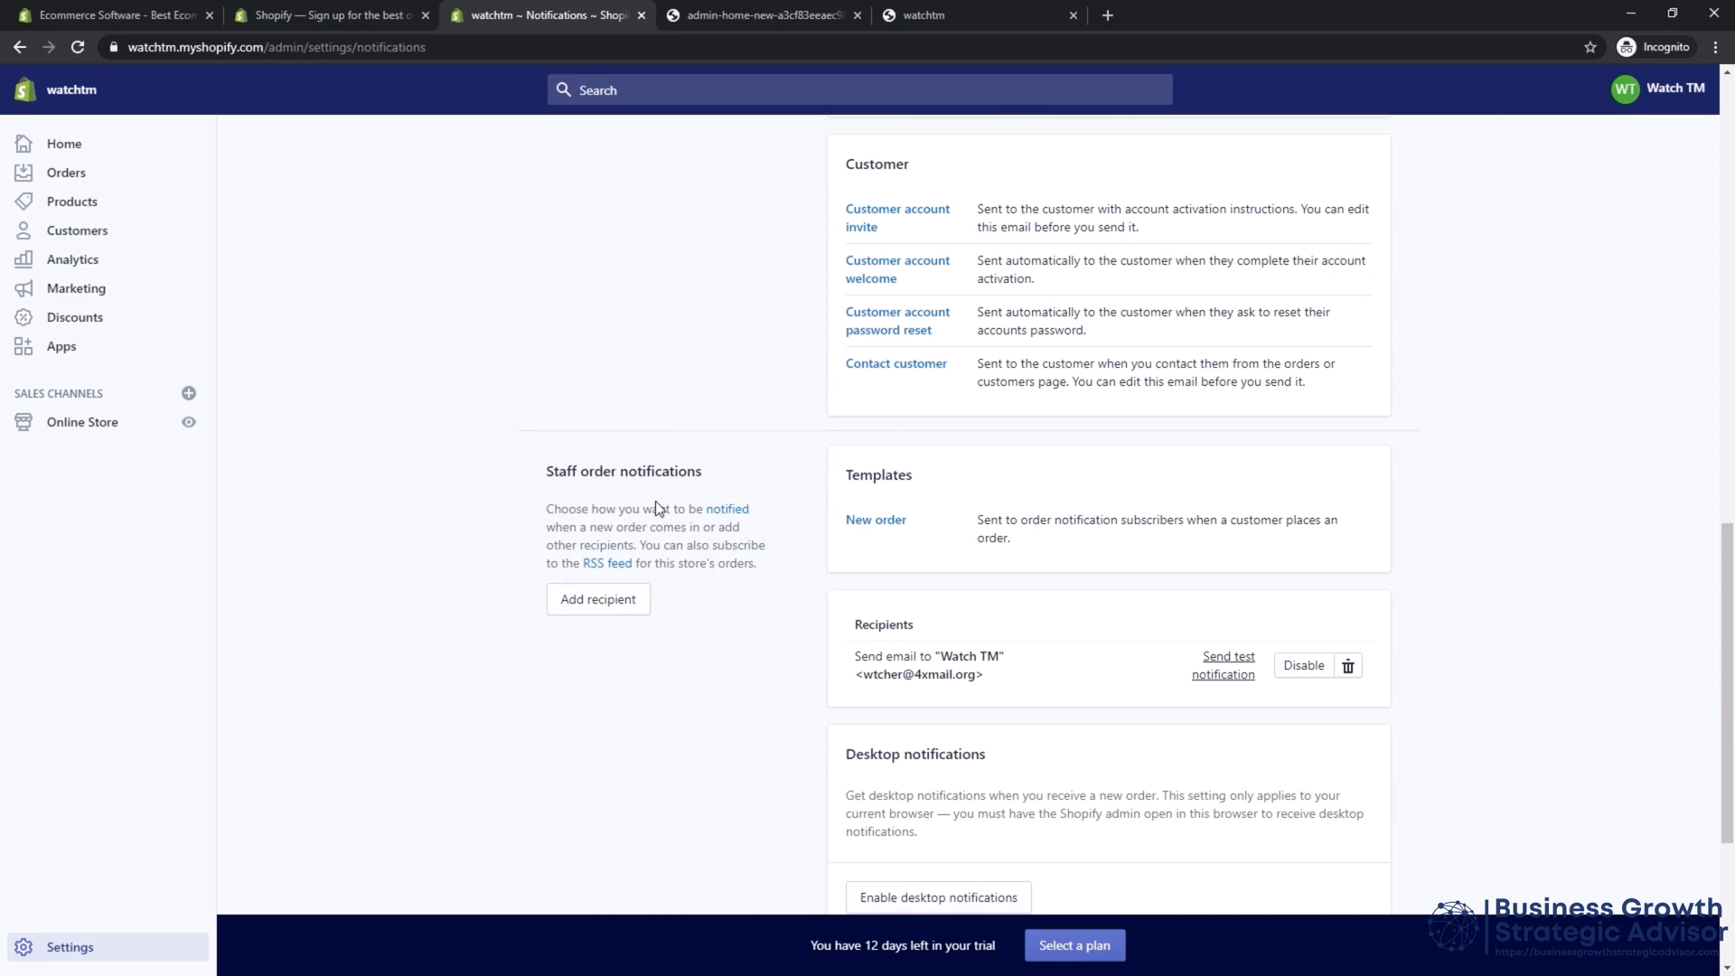
{"action": "scroll", "coordinate": [654, 501], "scroll_direction": "up", "scroll_amount": 14}
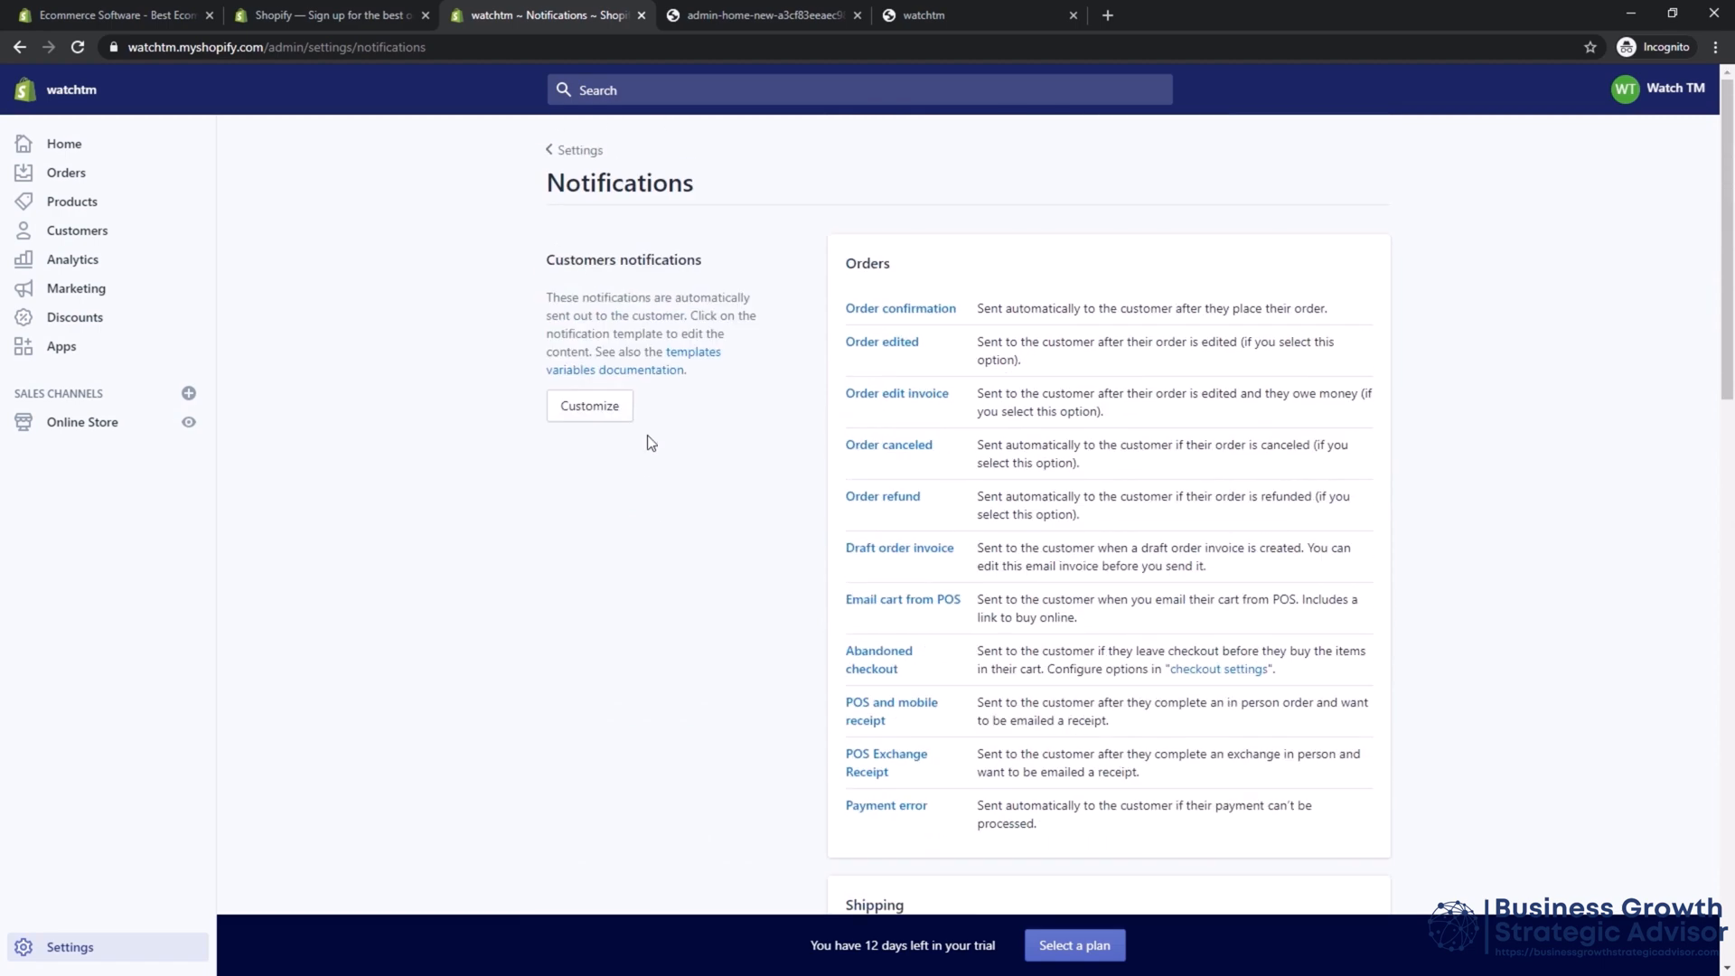
Leave the notification settings and view the Files and Sales channels settings pages, returning to the settings overview.
{"action": "left_click", "coordinate": [569, 149]}
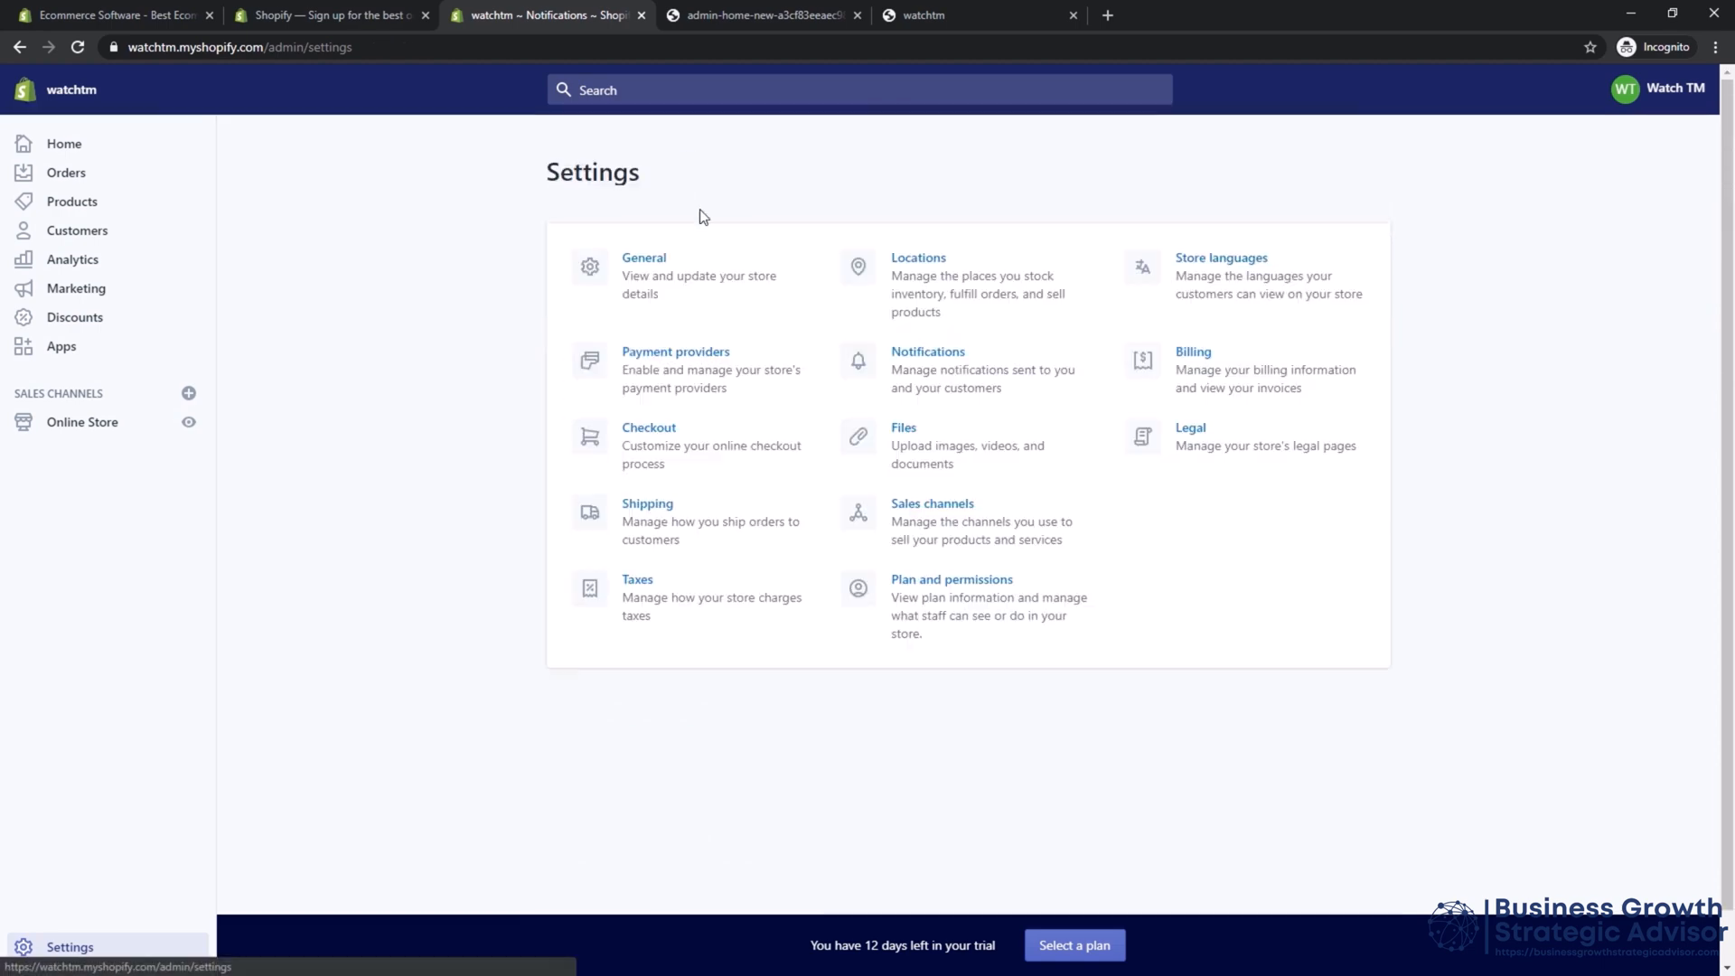
{"action": "left_click", "coordinate": [944, 449]}
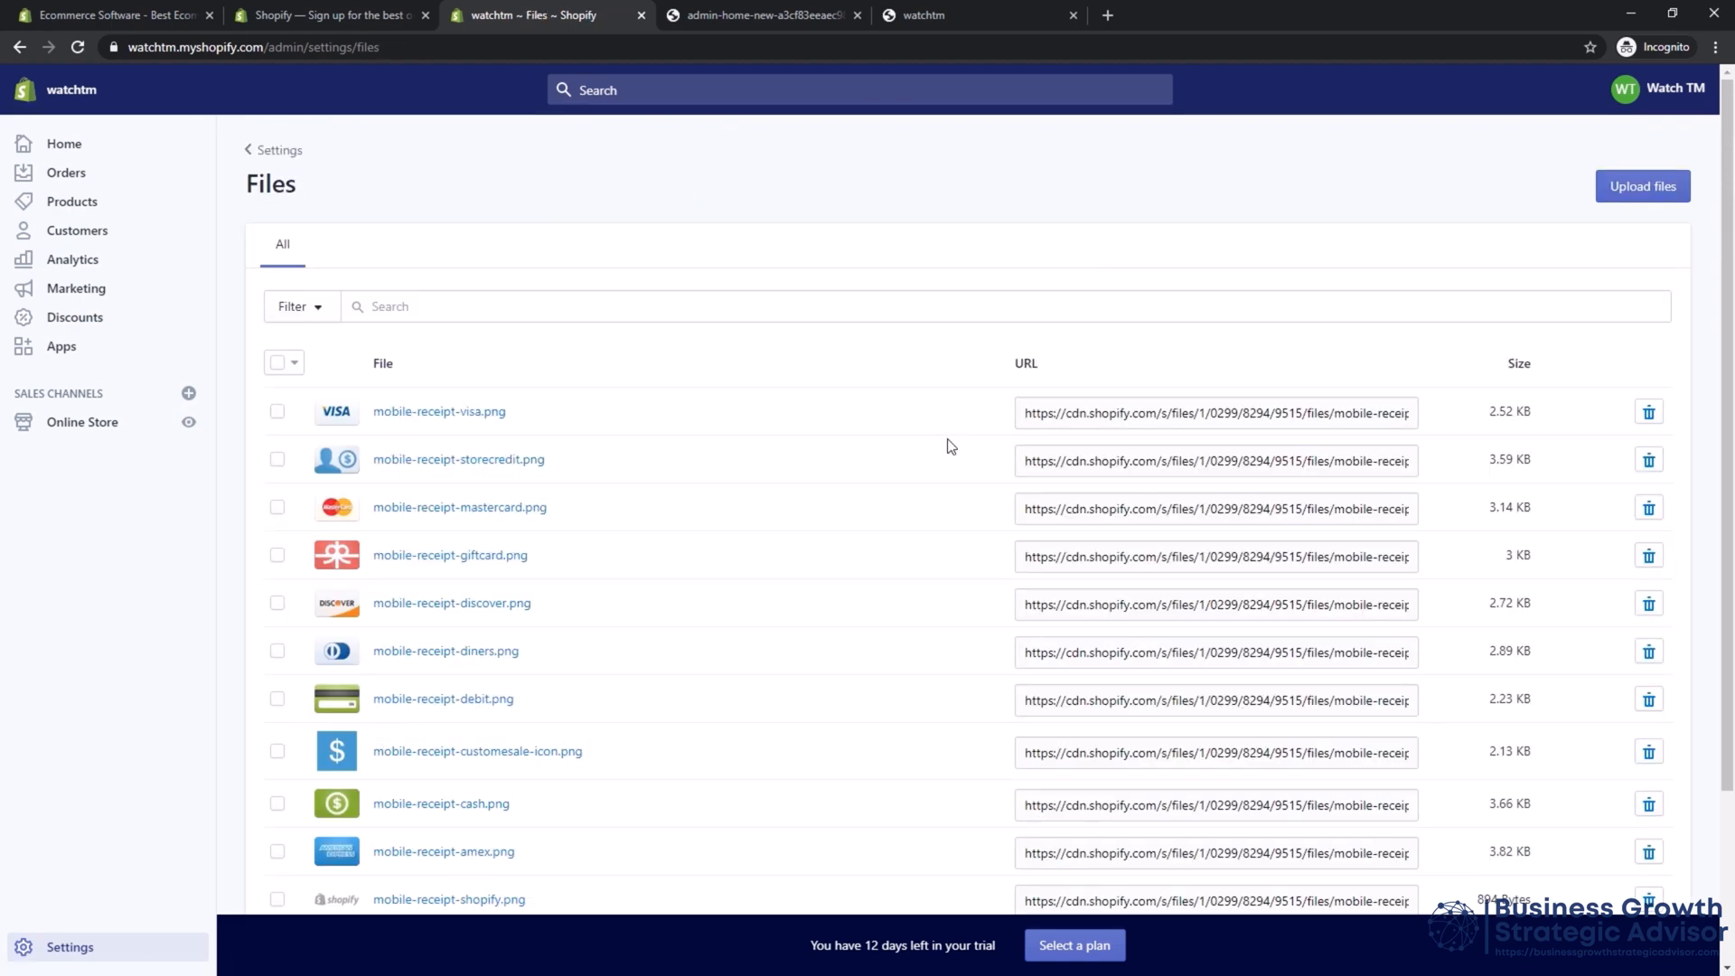
{"action": "left_click", "coordinate": [273, 149]}
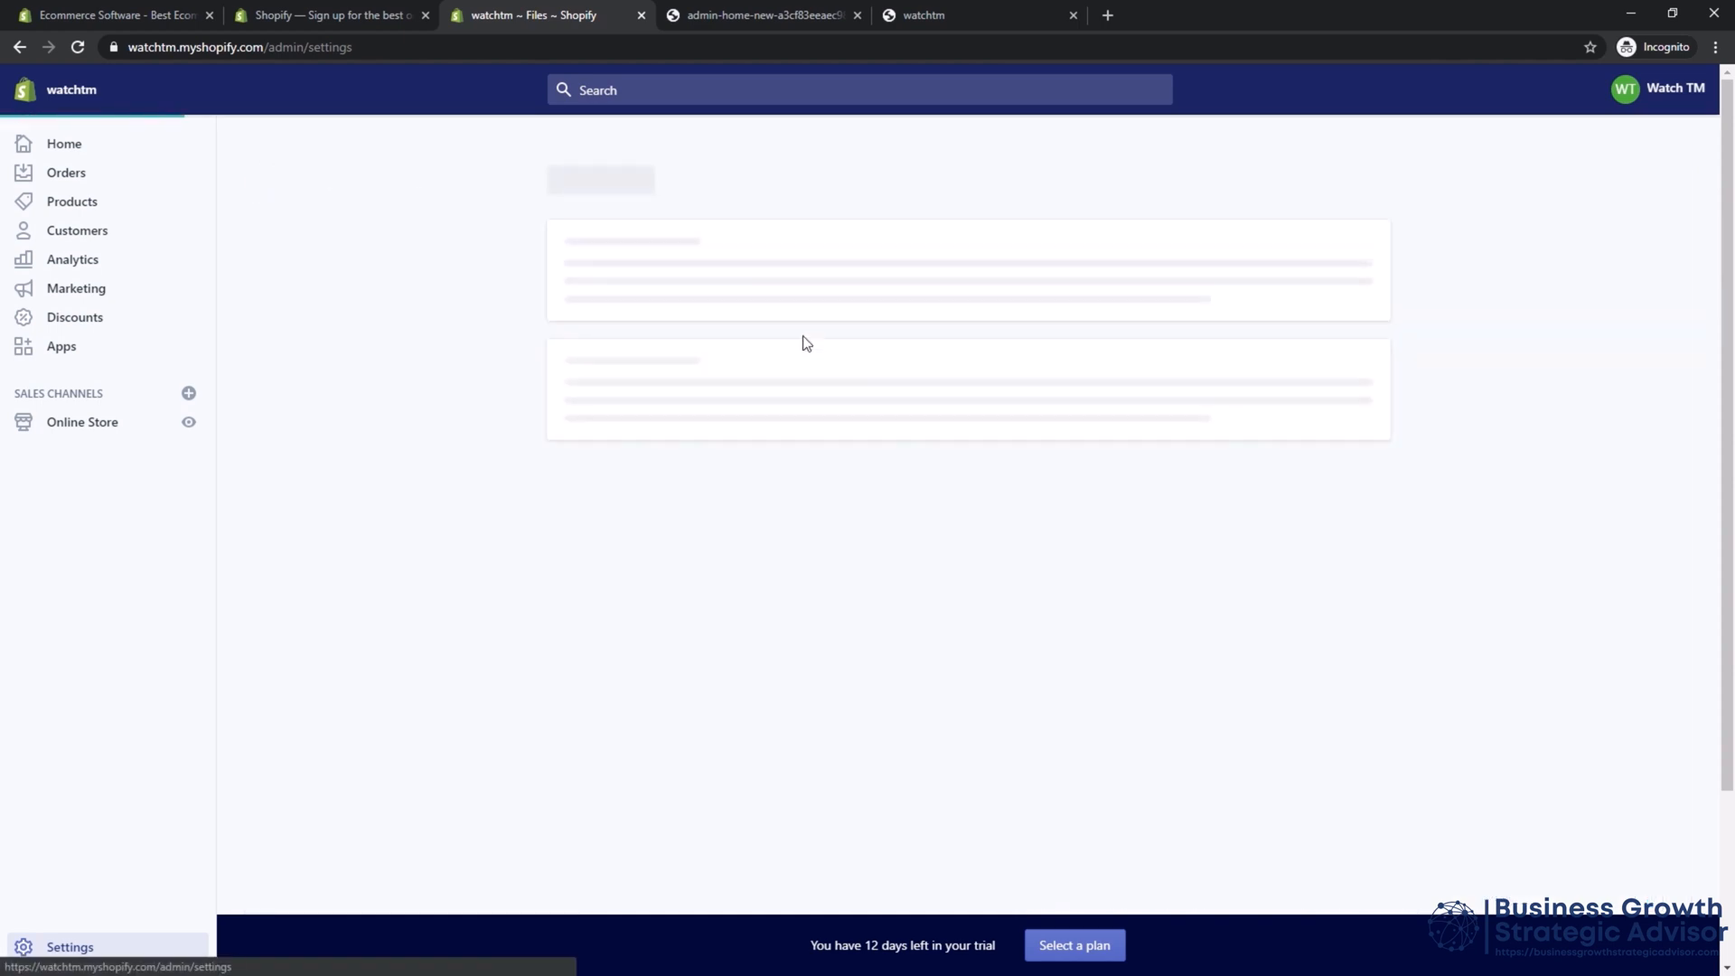
{"action": "left_click", "coordinate": [943, 527]}
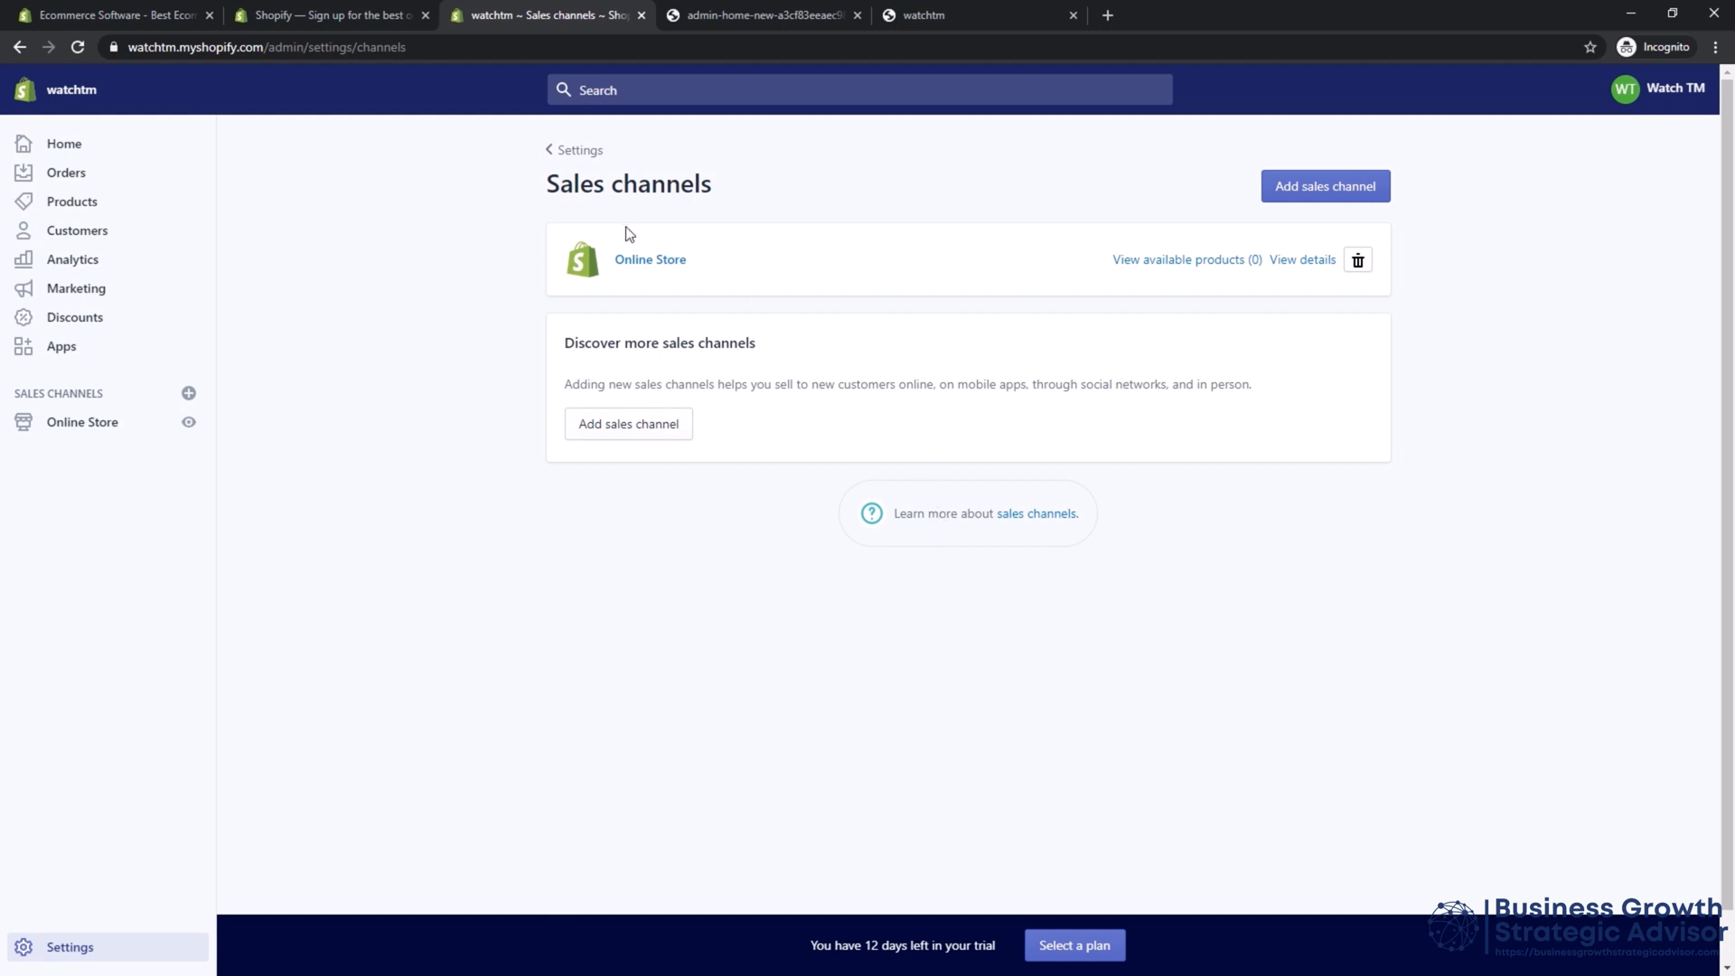
{"action": "left_click", "coordinate": [590, 151]}
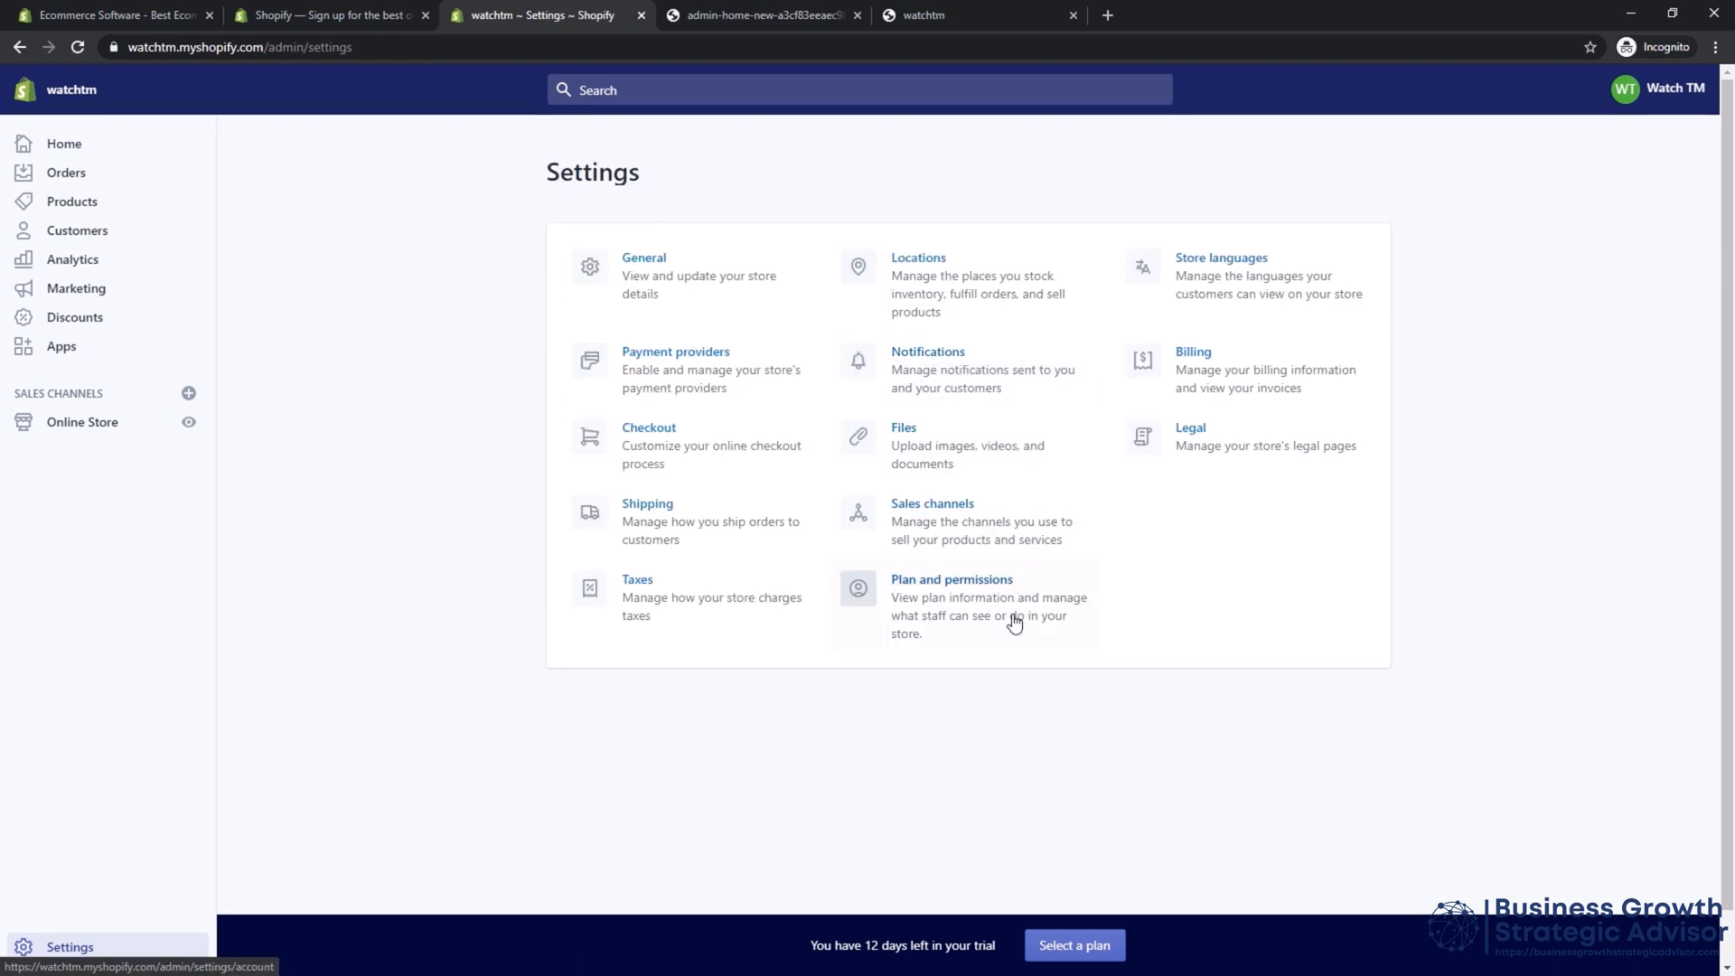
Review the Plan and permissions page down to the store status options and view the Store languages page, returning to the settings overview.
{"action": "left_click", "coordinate": [1014, 623]}
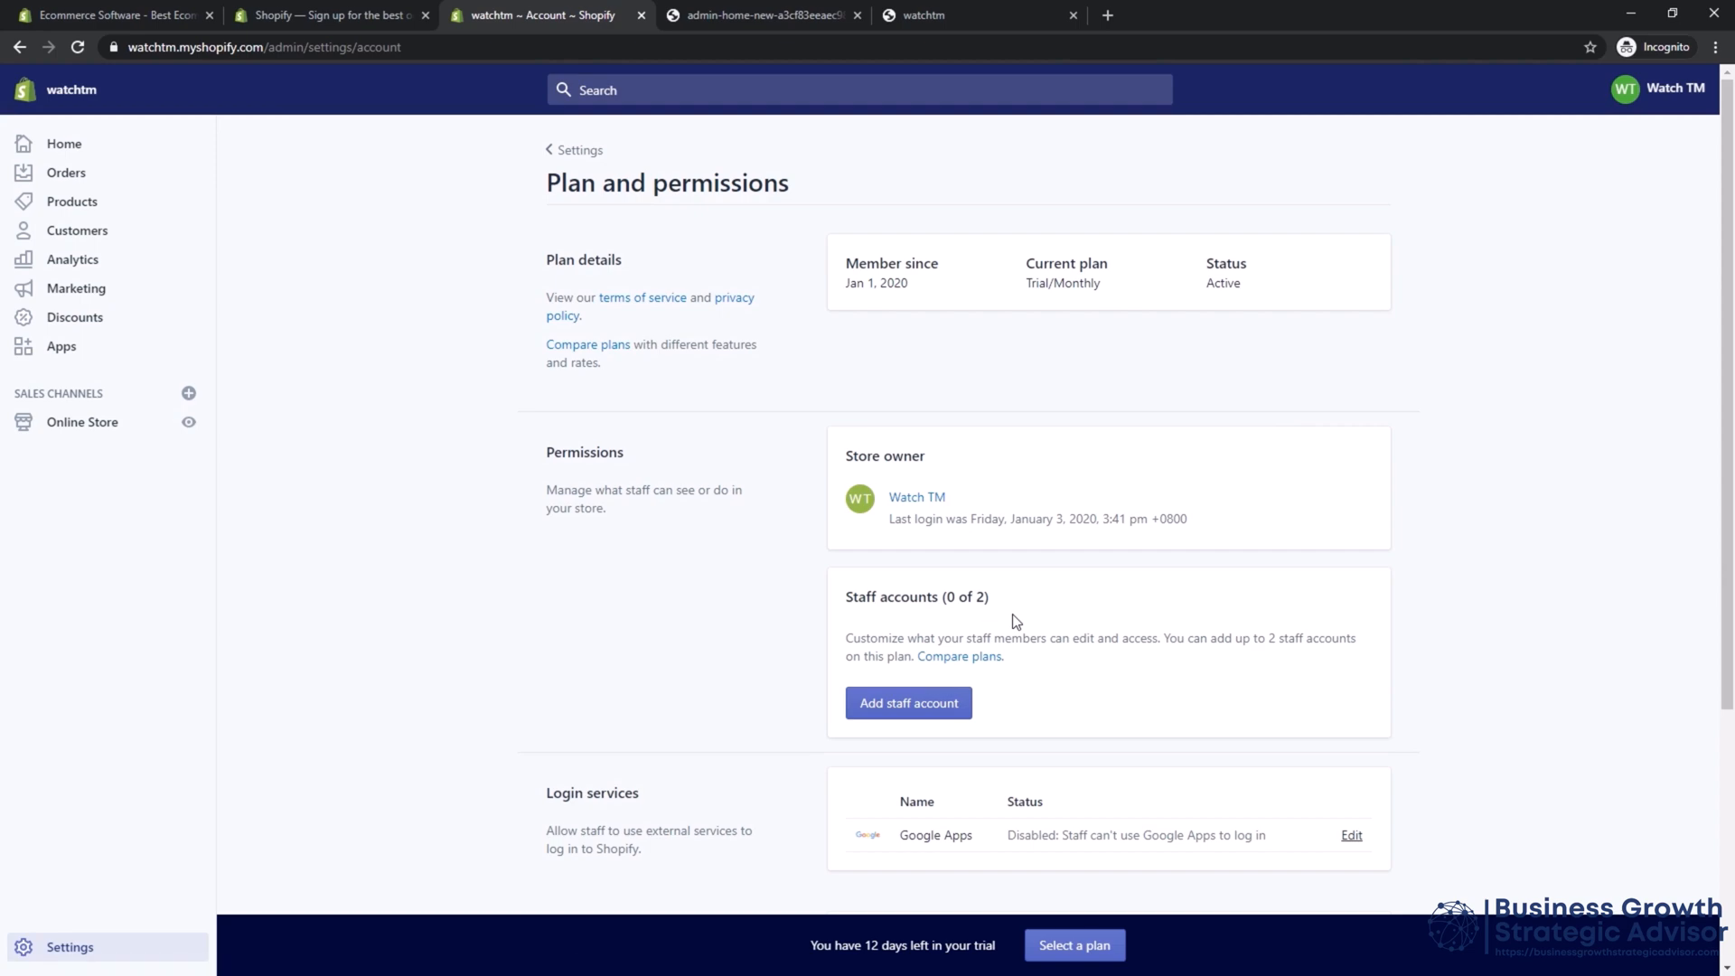
{"action": "scroll", "coordinate": [1015, 622], "scroll_direction": "down", "scroll_amount": 4}
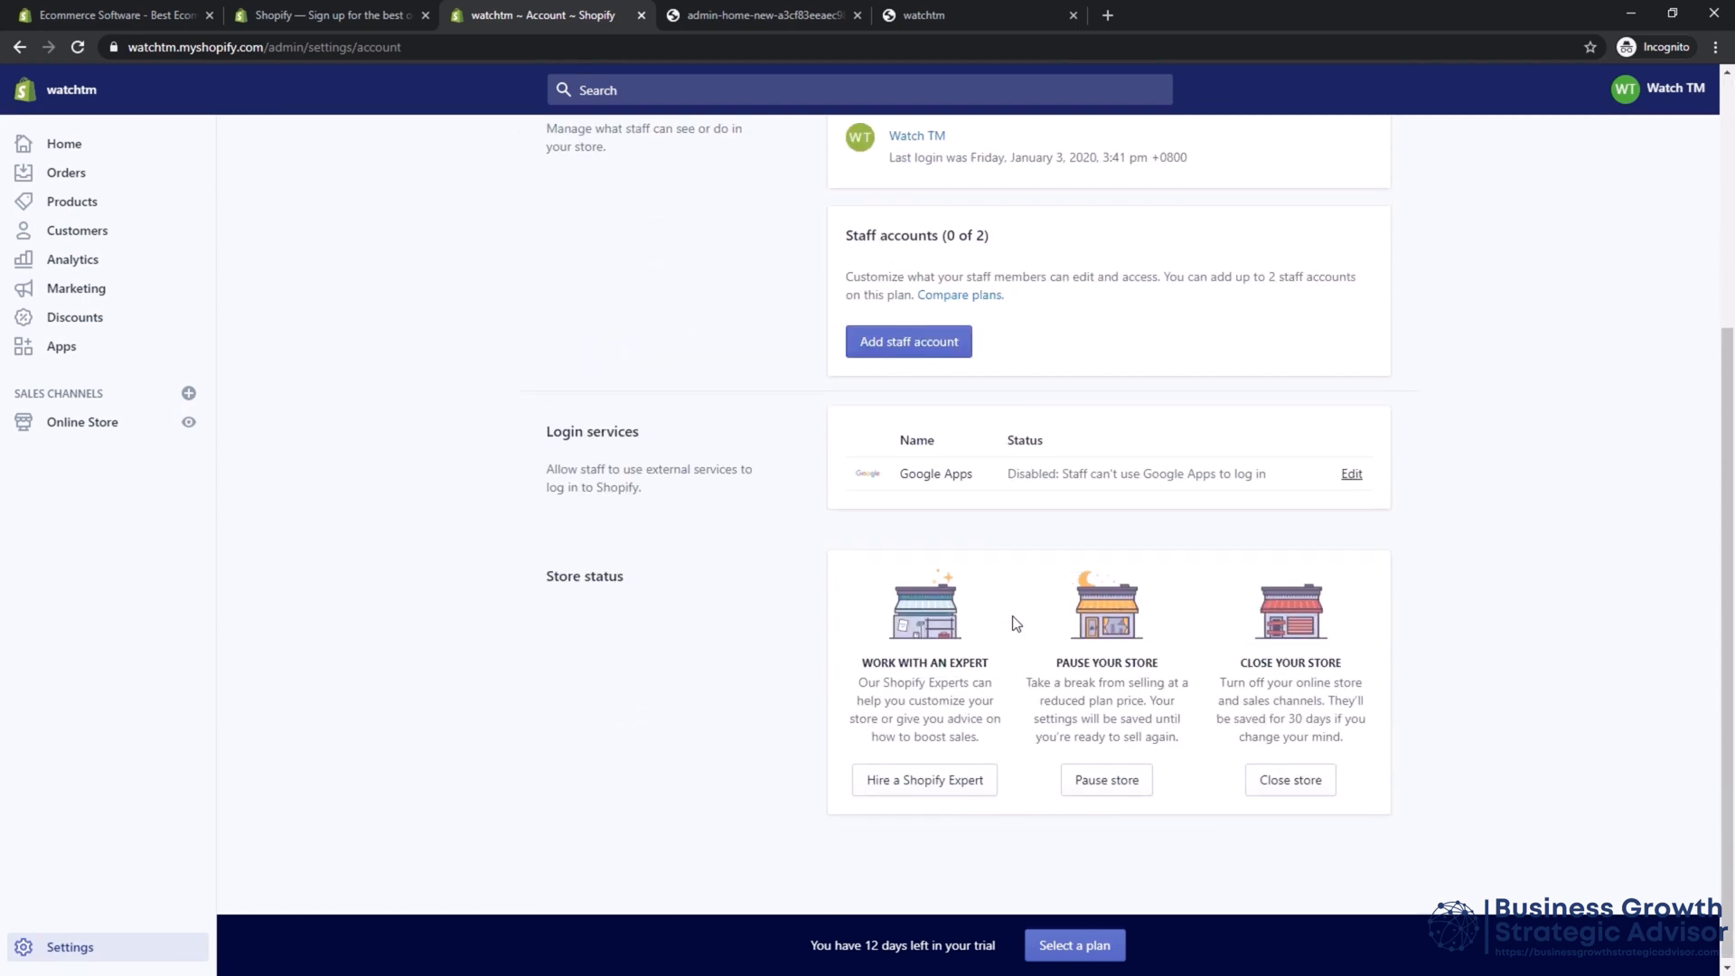
{"action": "scroll", "coordinate": [1016, 622], "scroll_direction": "up", "scroll_amount": 4}
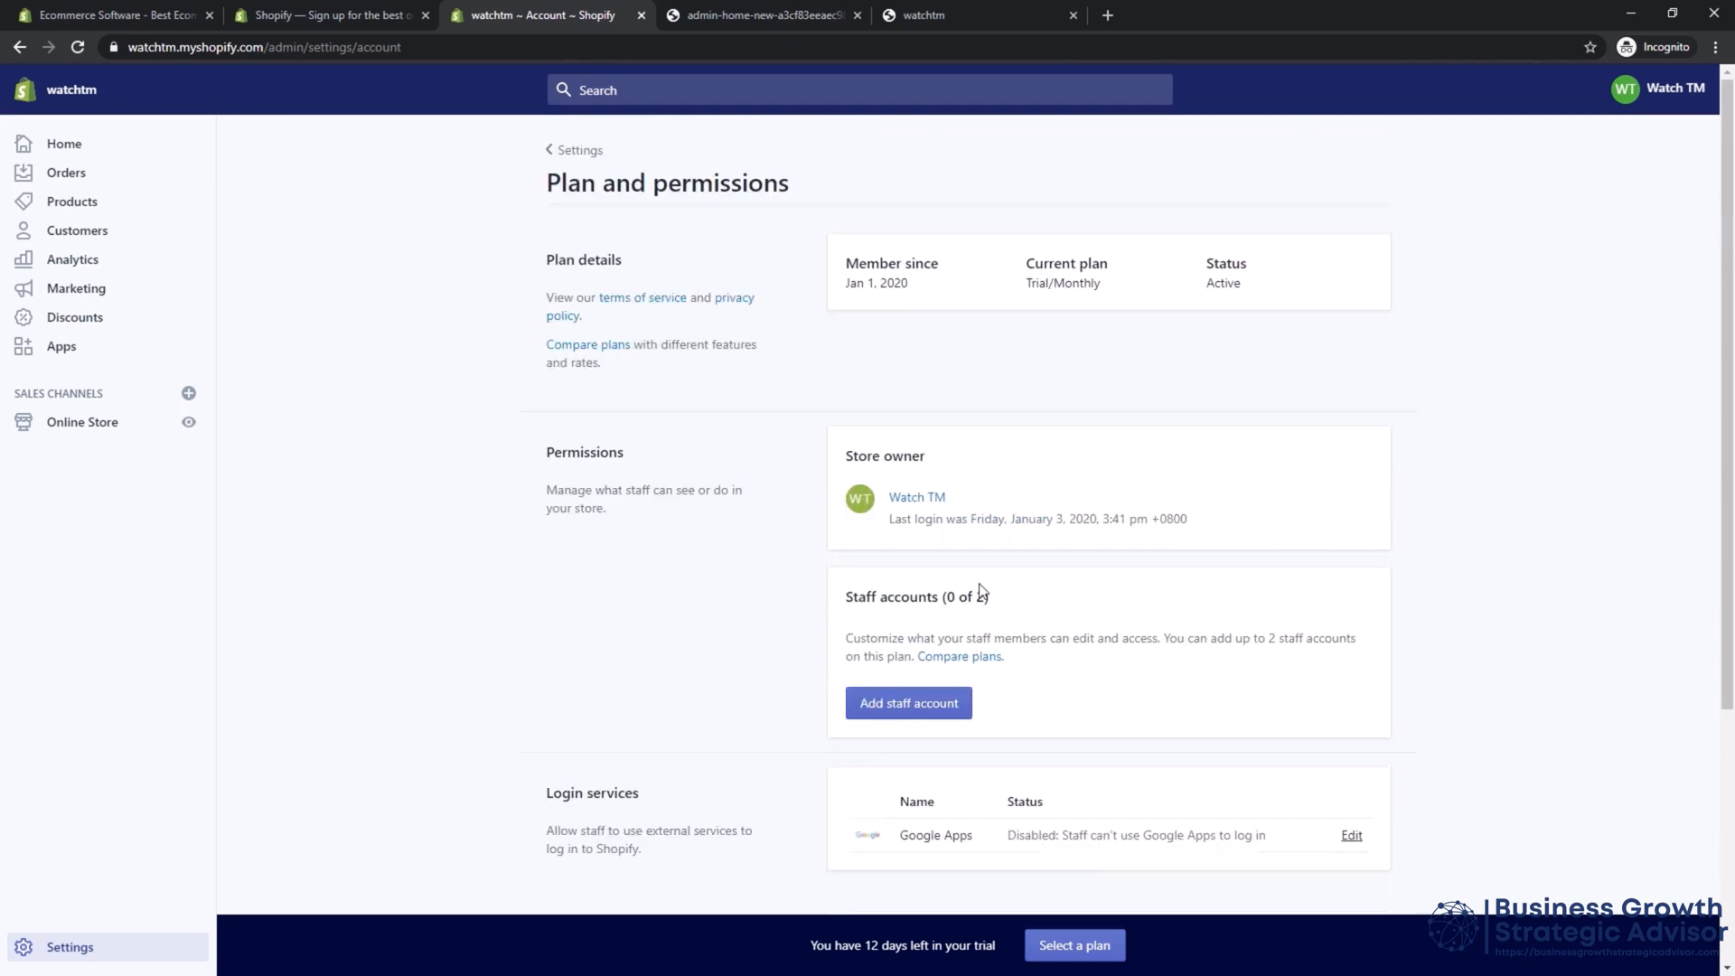
{"action": "left_click", "coordinate": [579, 155]}
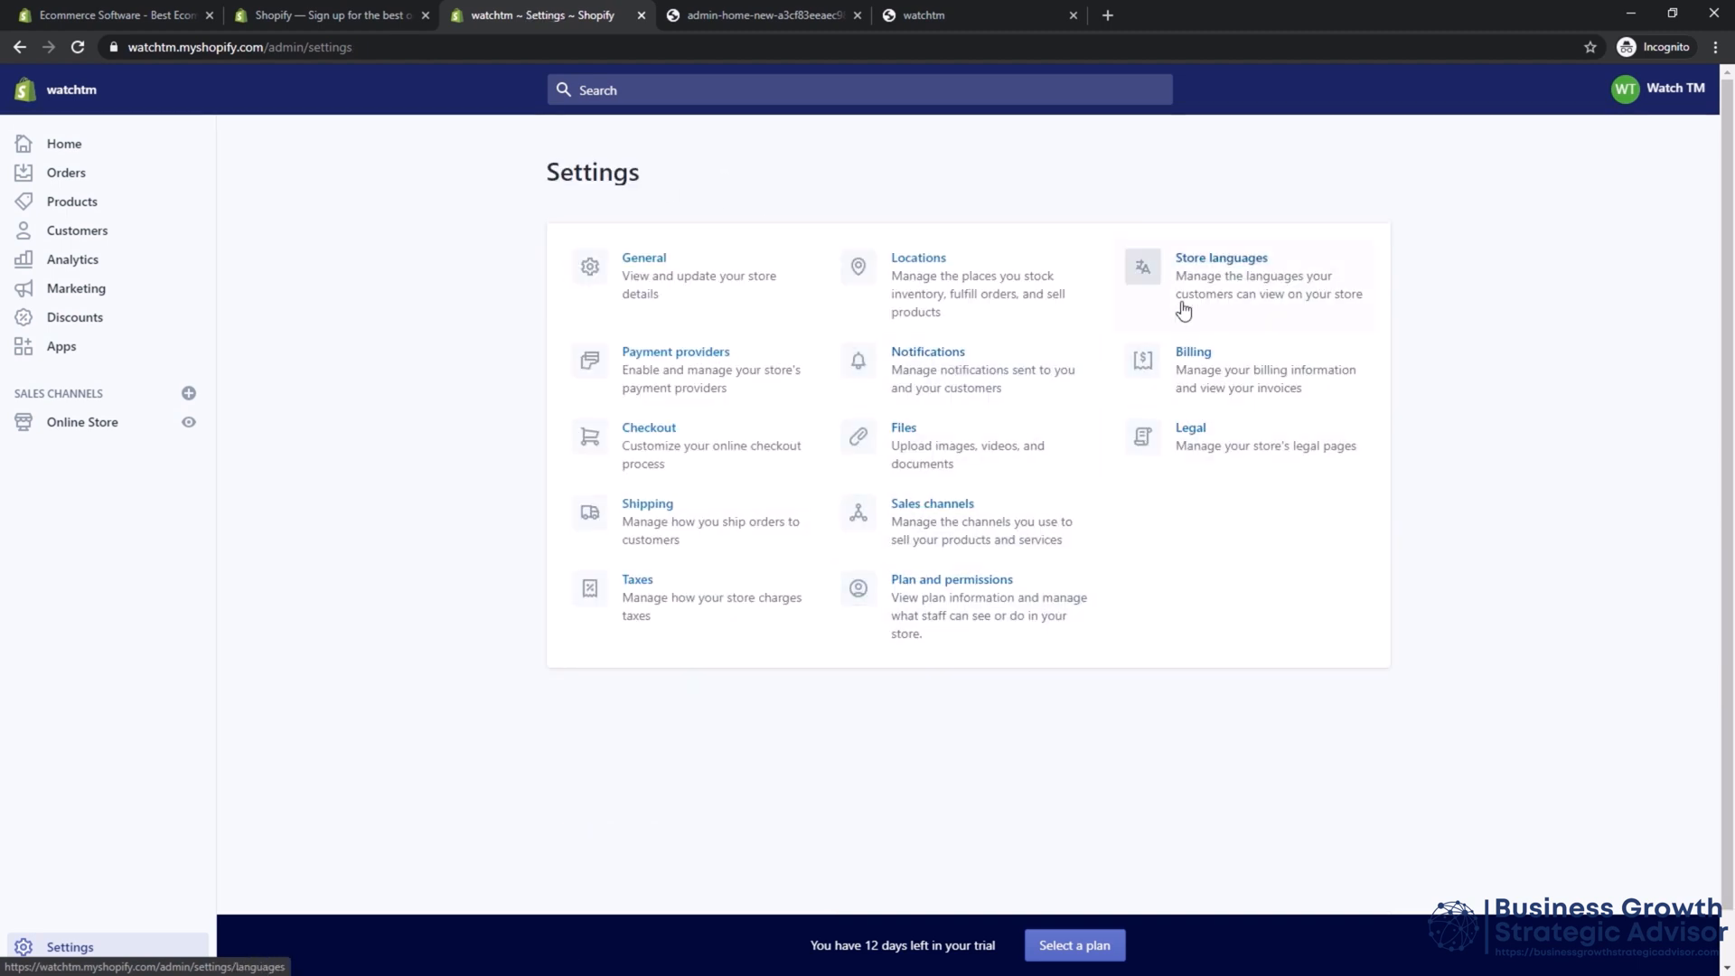
{"action": "left_click", "coordinate": [1189, 287]}
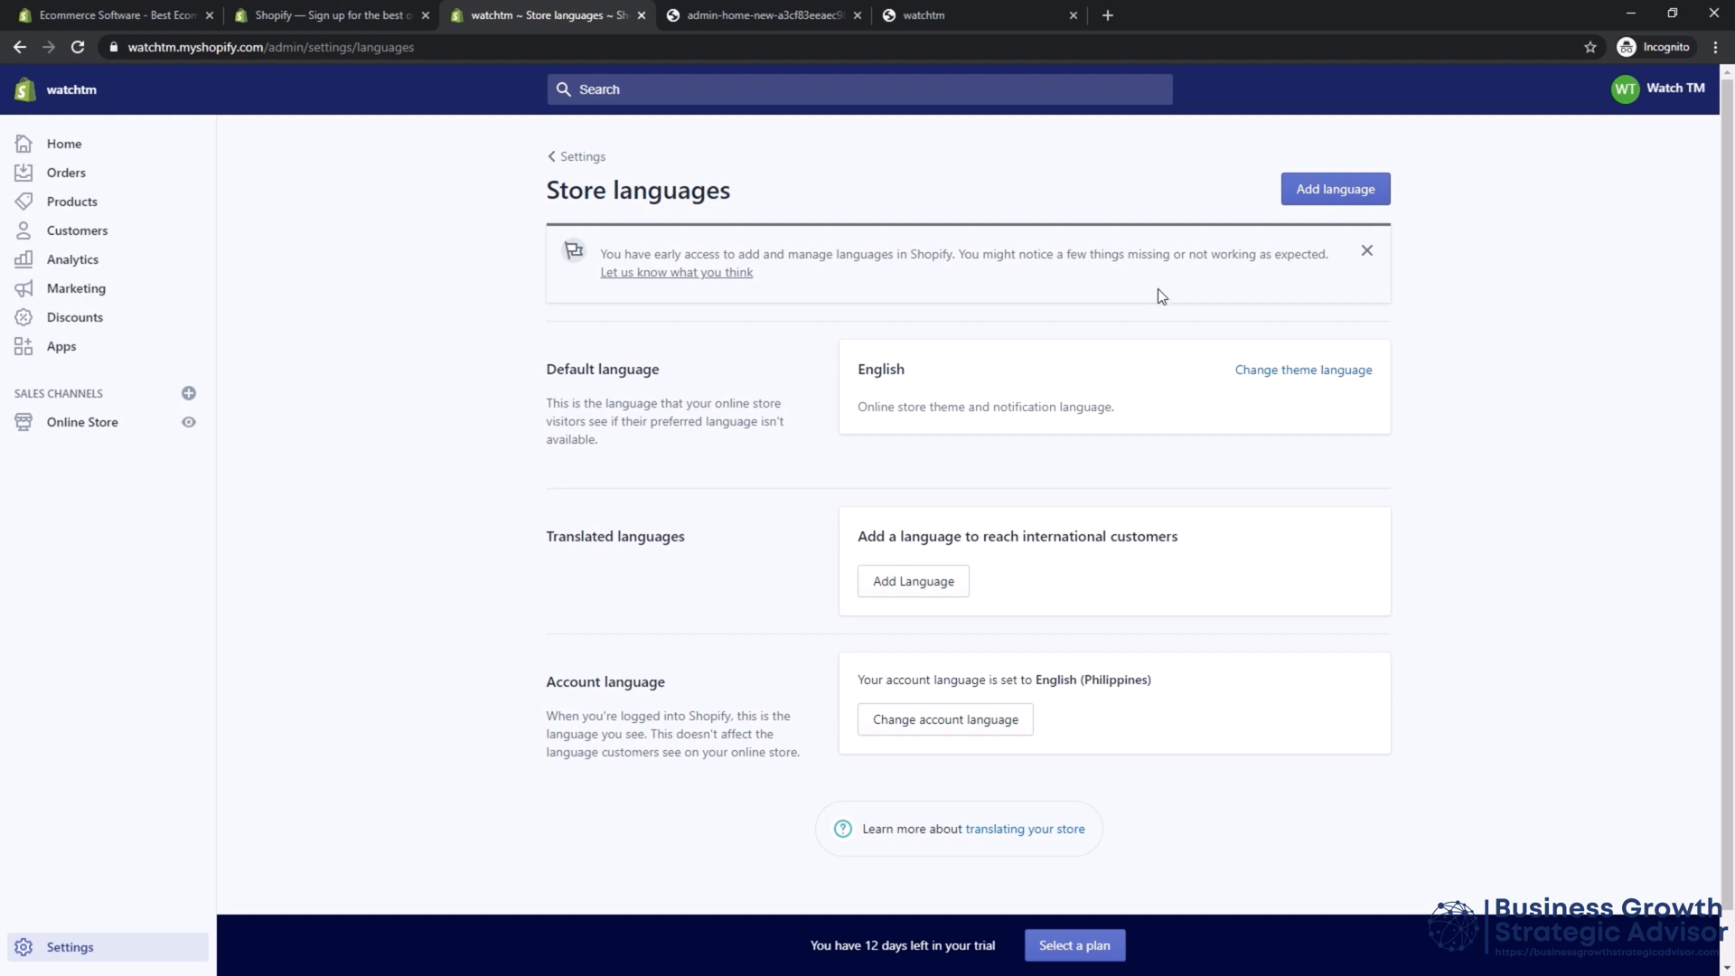
{"action": "left_click", "coordinate": [575, 156]}
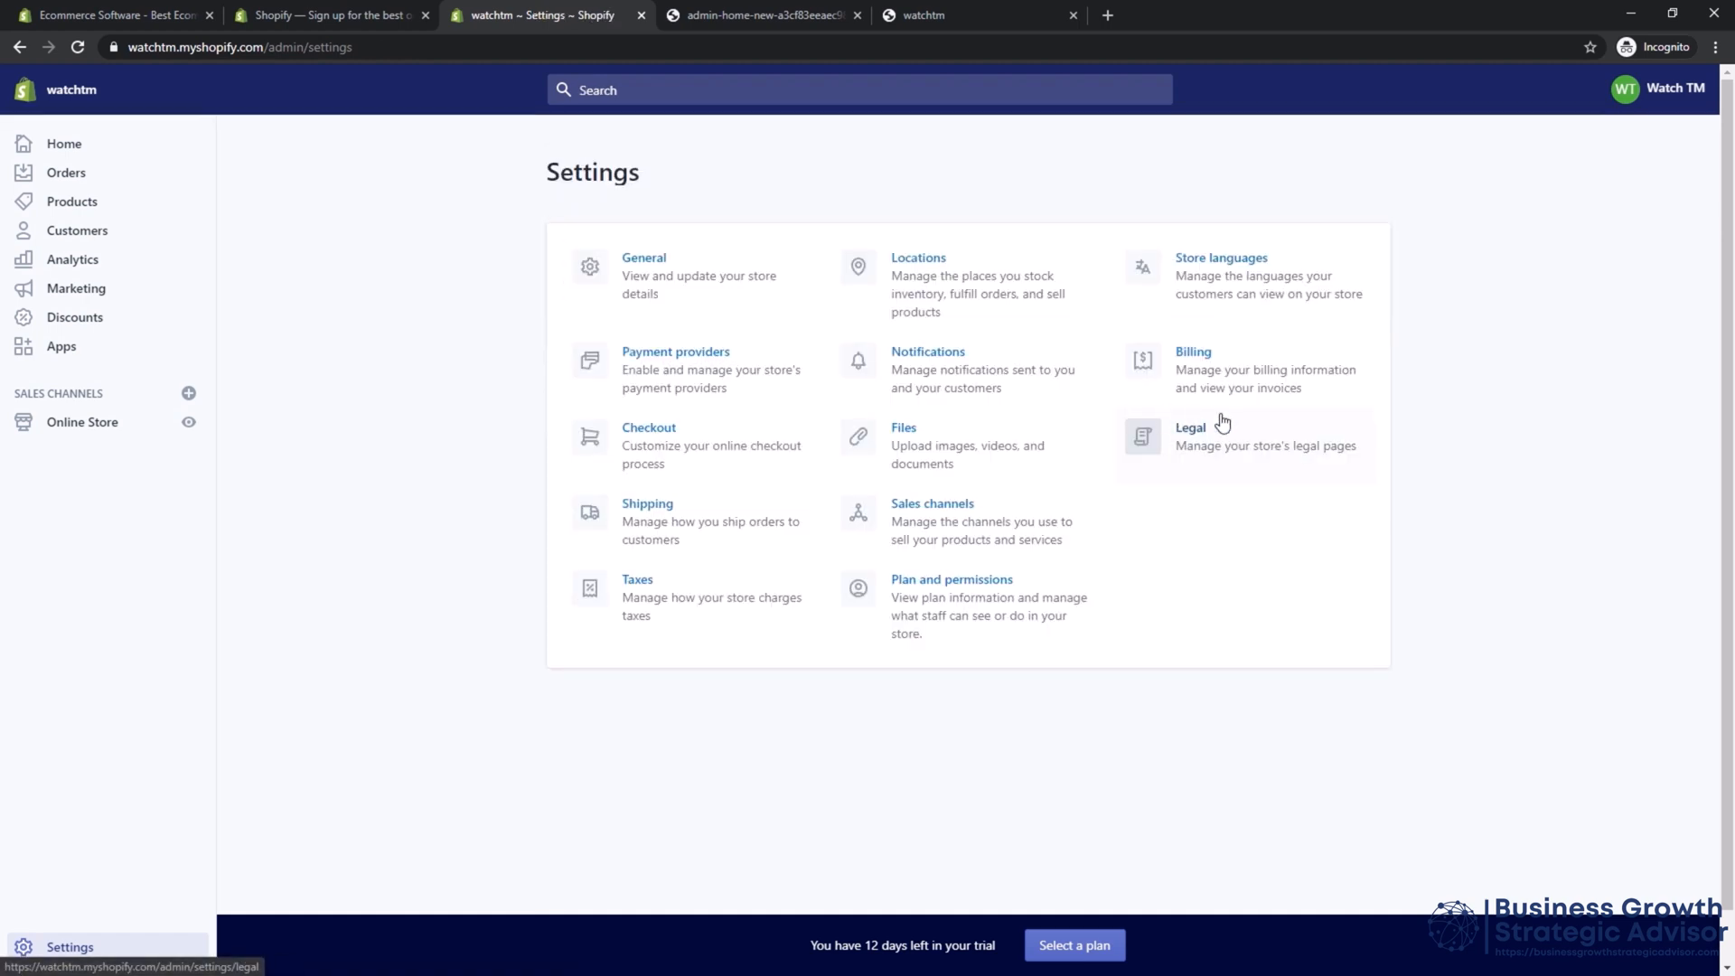
Review the Billing settings down to the finance overview and open the Legal settings page.
{"action": "left_click", "coordinate": [1232, 384]}
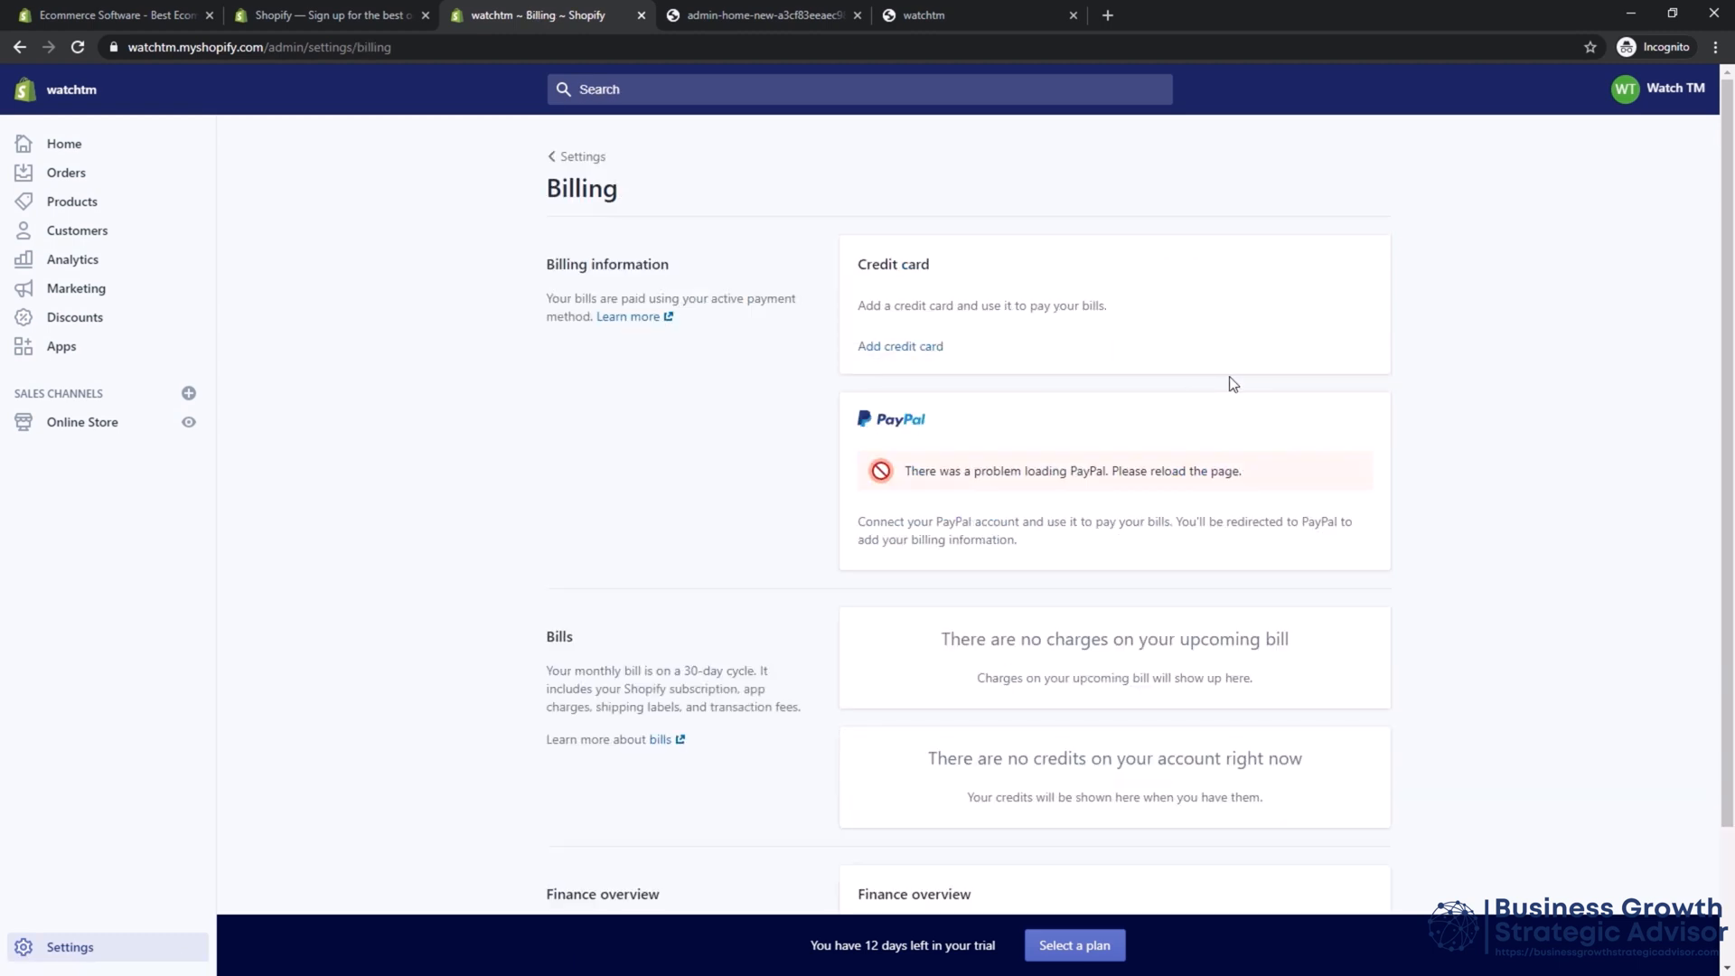
{"action": "scroll", "coordinate": [1232, 380], "scroll_direction": "down", "scroll_amount": 2}
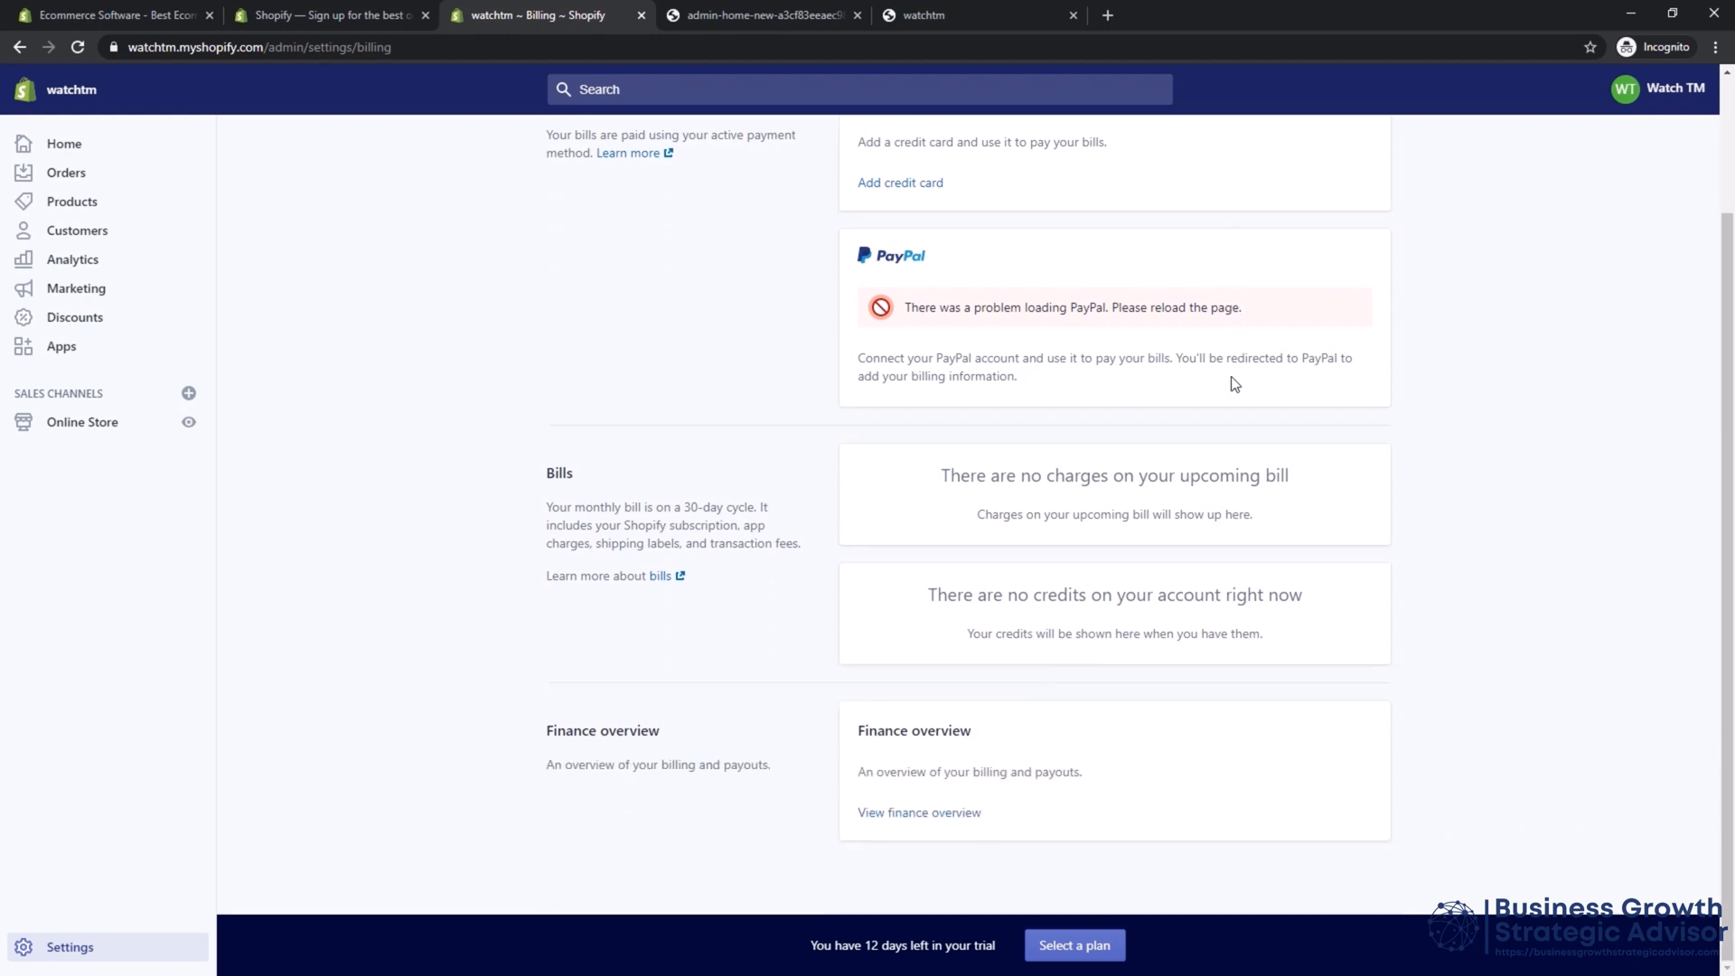
{"action": "scroll", "coordinate": [1232, 379], "scroll_direction": "up", "scroll_amount": 2}
{"action": "left_click", "coordinate": [580, 157]}
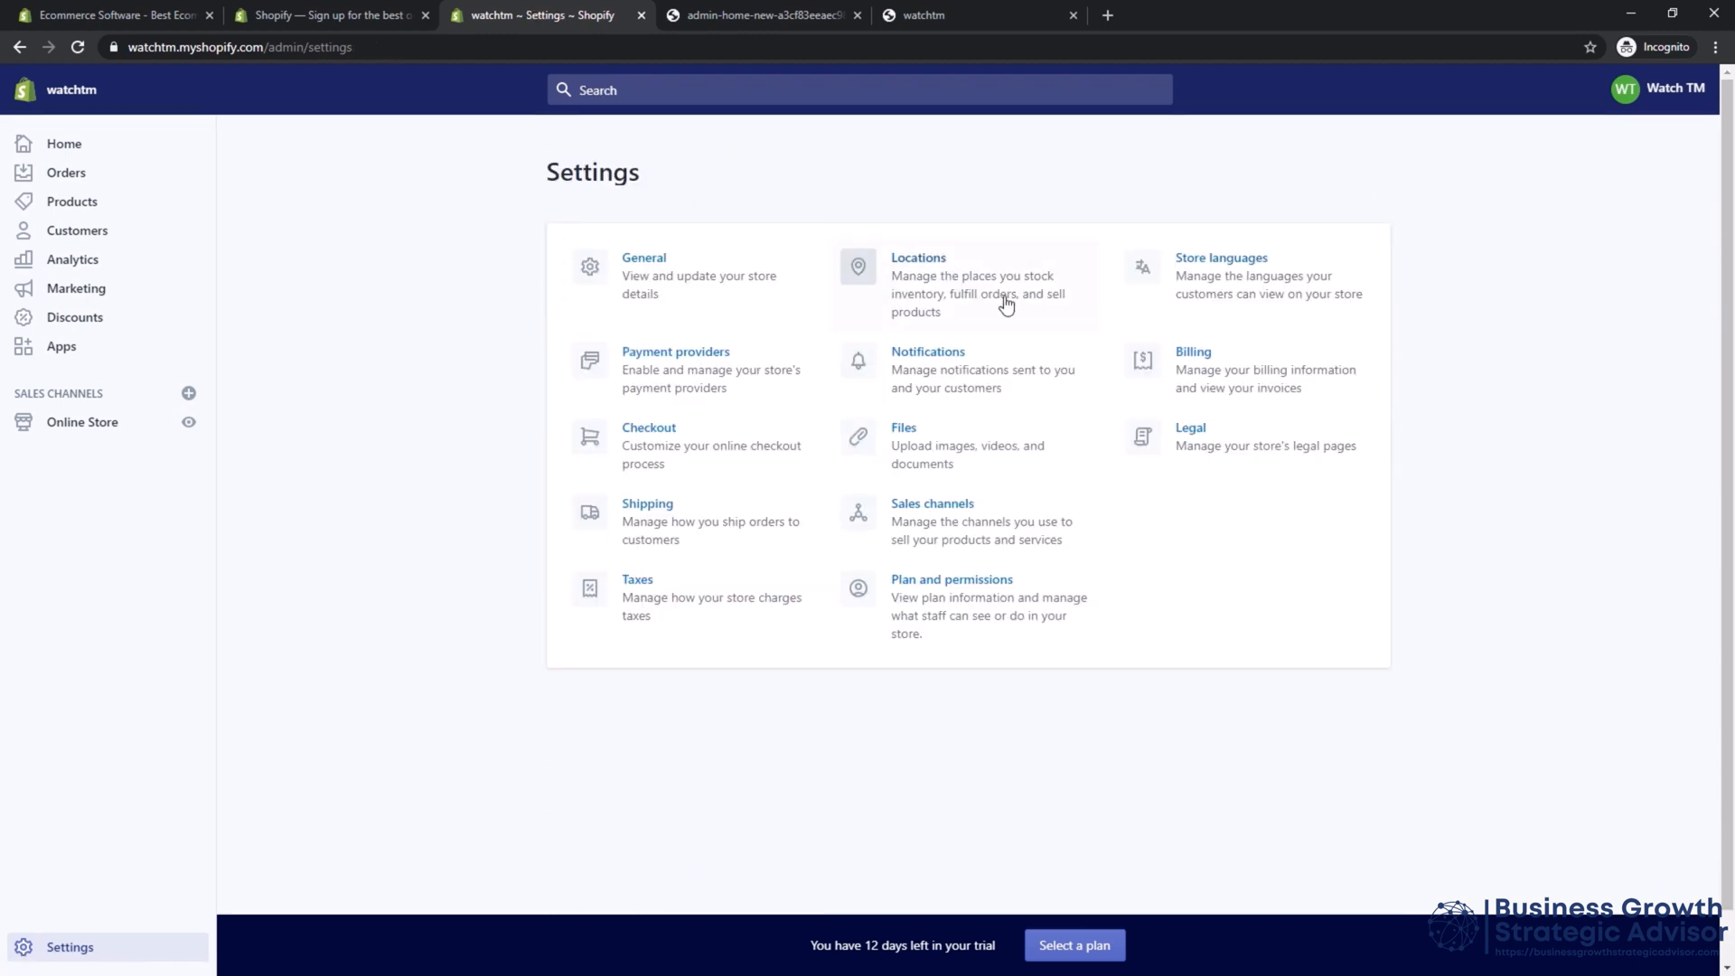
{"action": "left_click", "coordinate": [1196, 455]}
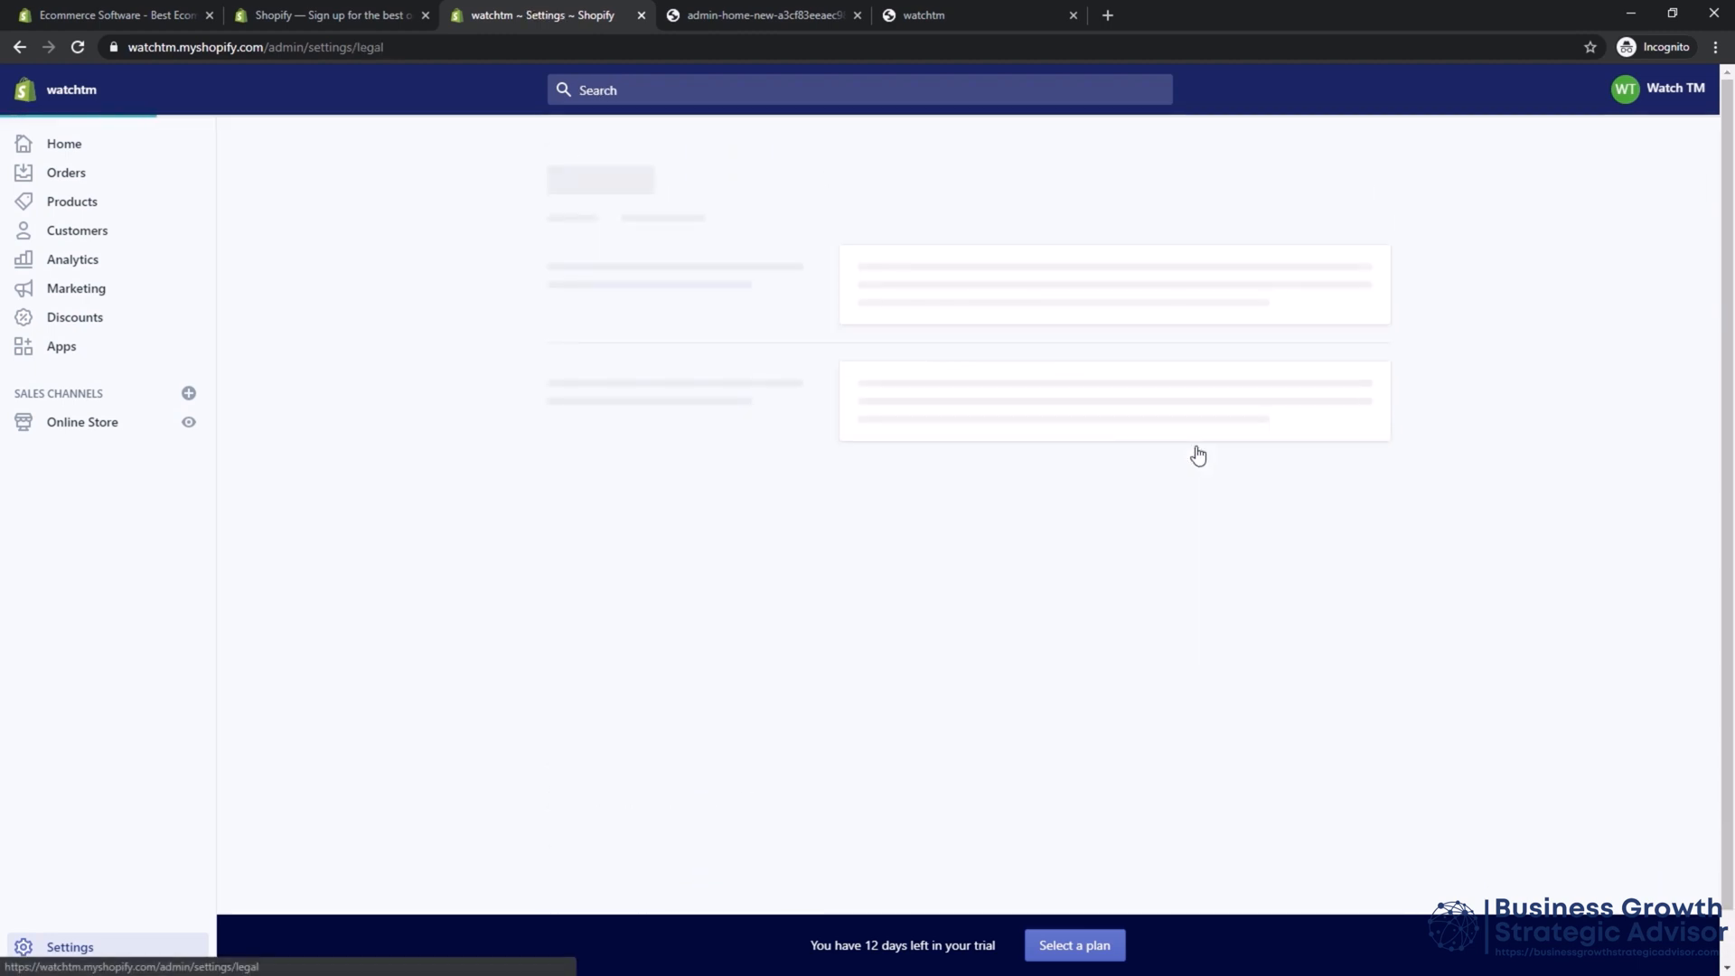